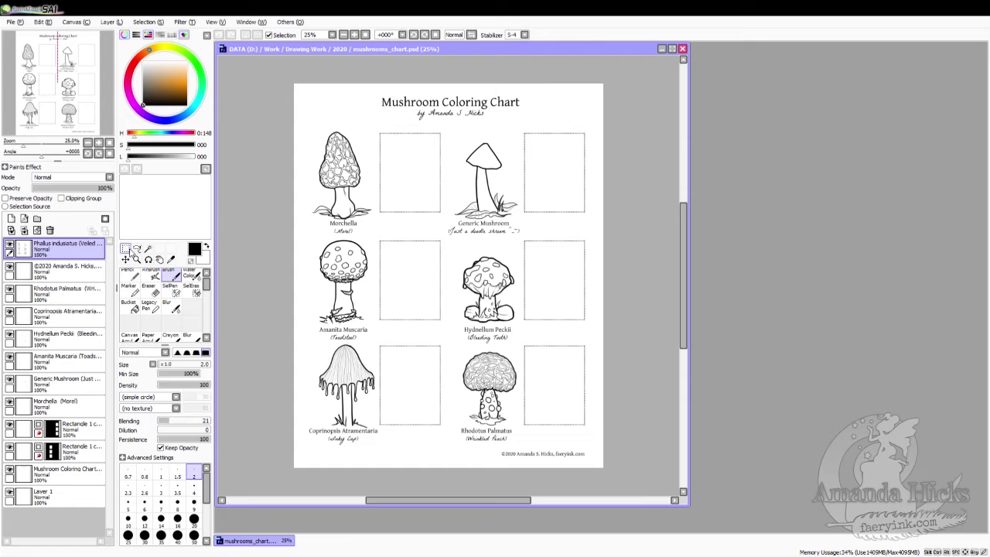
Step: Make a rectangular selection around the Amanita Muscaria drawing, its label and its empty swatch box on the mushroom chart
click(124, 249)
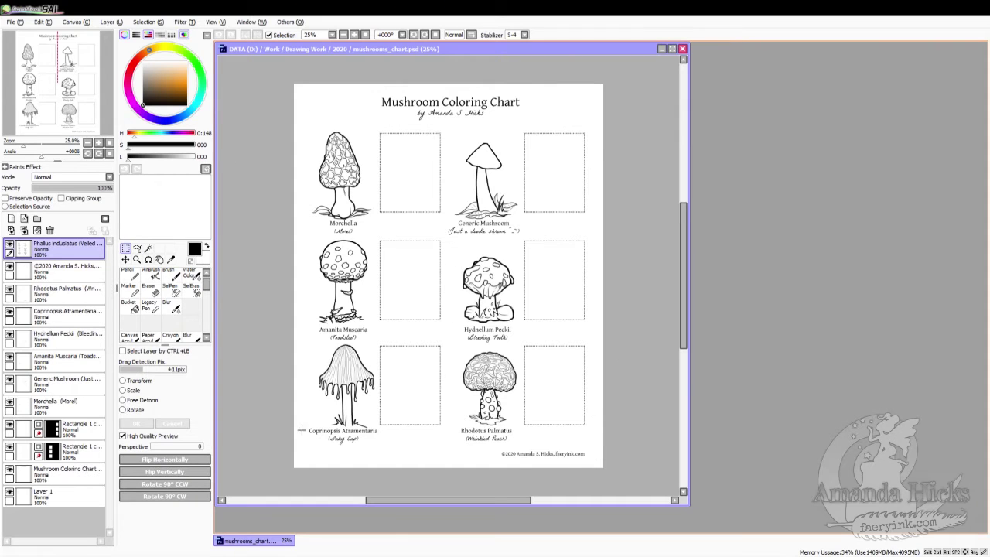
drag(309, 238, 448, 344)
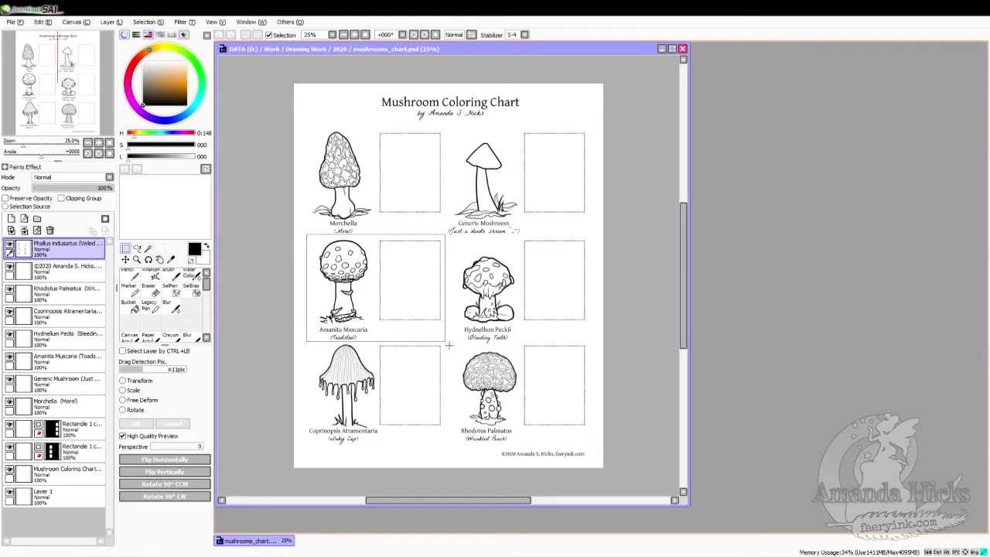
drag(449, 345, 445, 341)
click(42, 21)
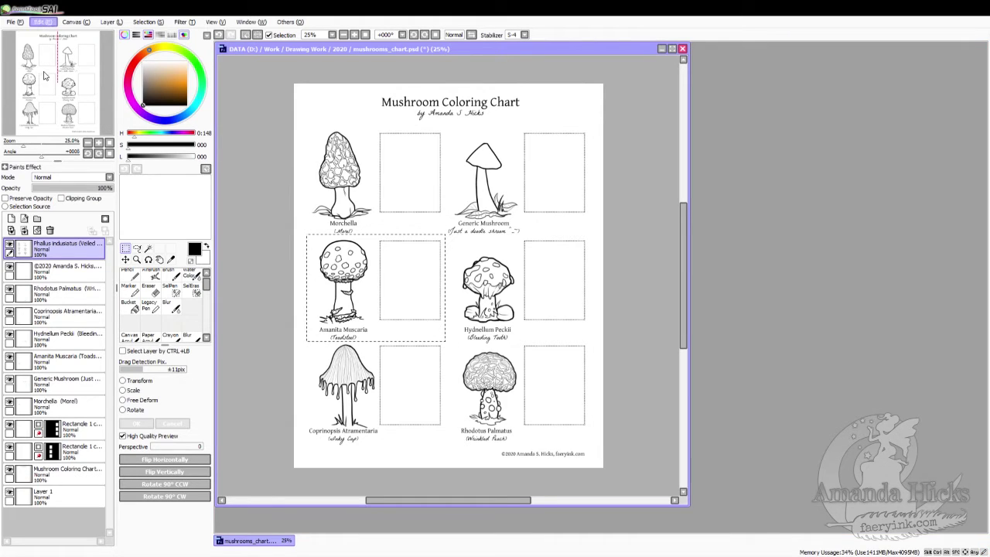
Step: Try to combine all of the chart's layers into one, and undo it
mouse_move(111, 22)
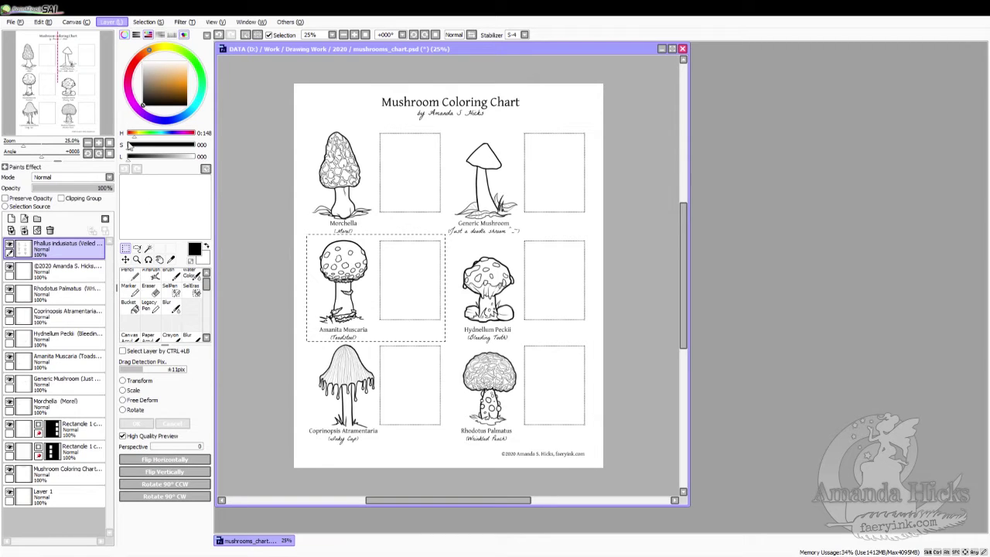
click(131, 137)
click(45, 21)
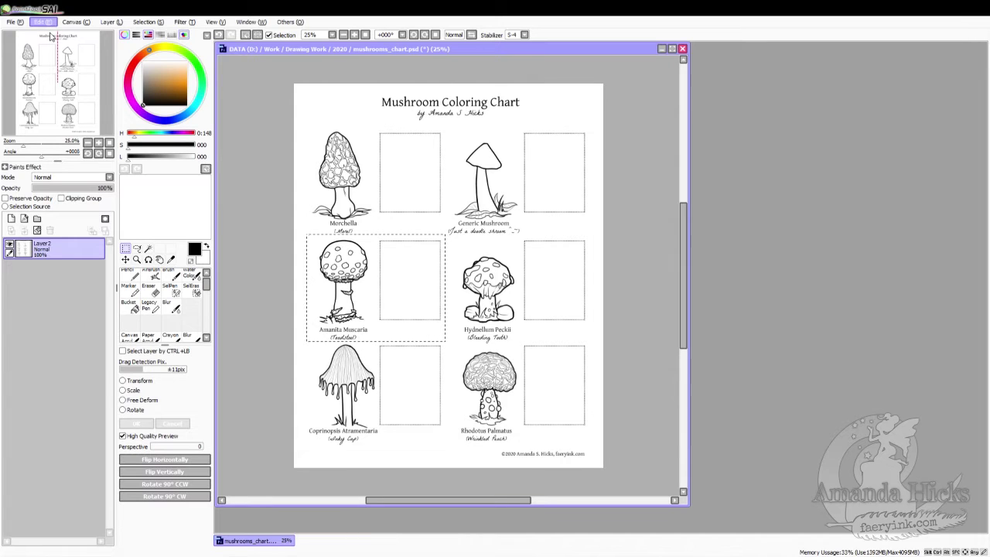
click(53, 36)
Step: Delete the background Layer 1 and merge the remaining chart layers into a single layer
click(62, 502)
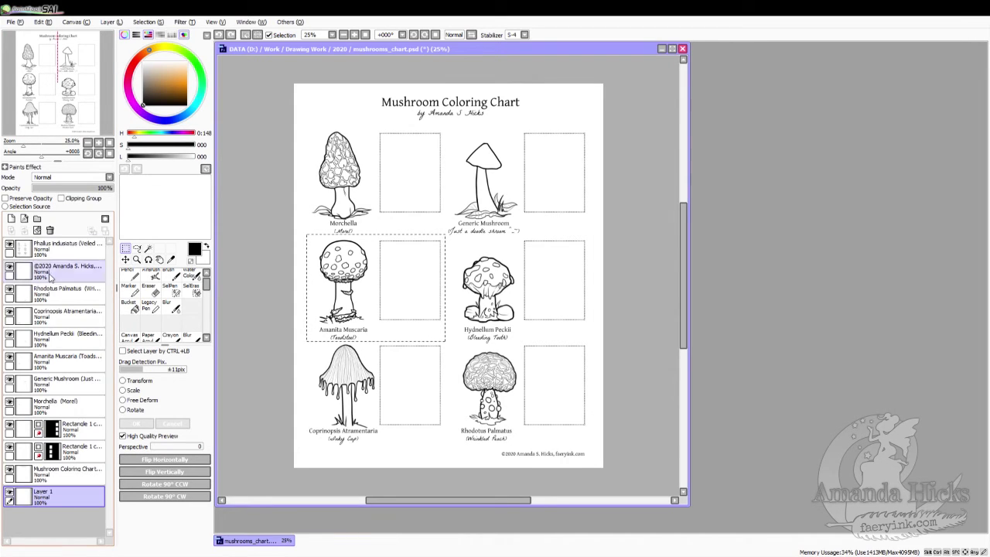
click(49, 230)
click(111, 22)
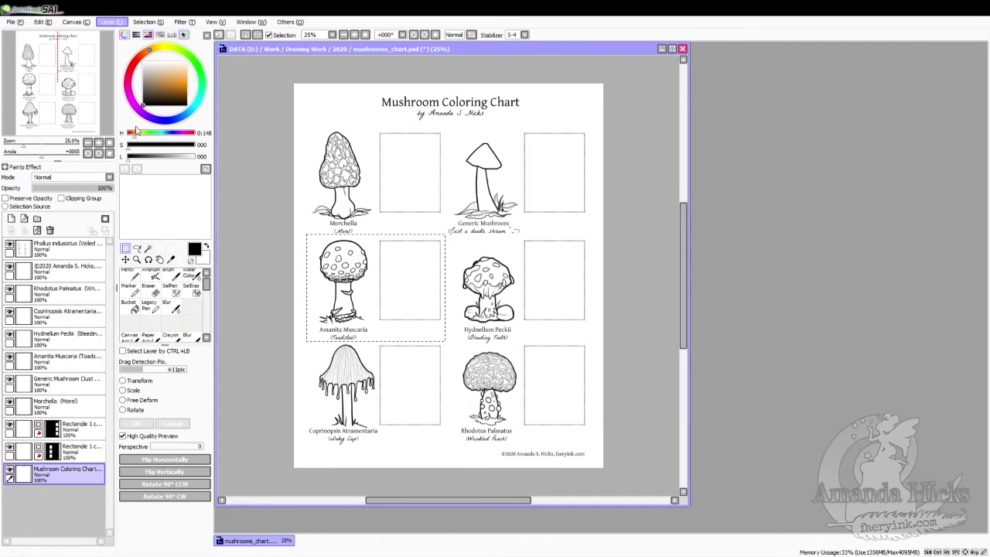
click(137, 130)
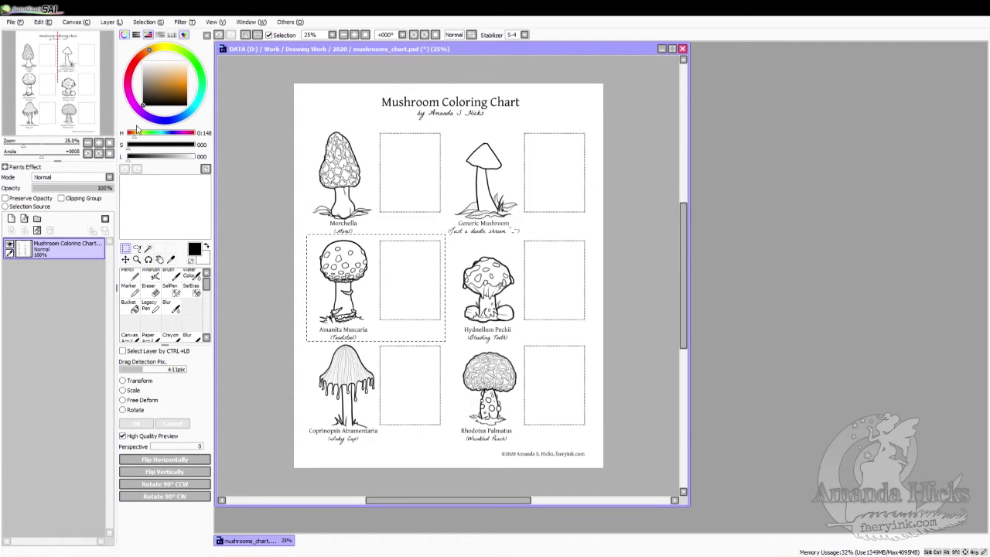
Step: Create a new canvas and paste the copied Amanita Muscaria drawing with its swatch box into it
click(15, 21)
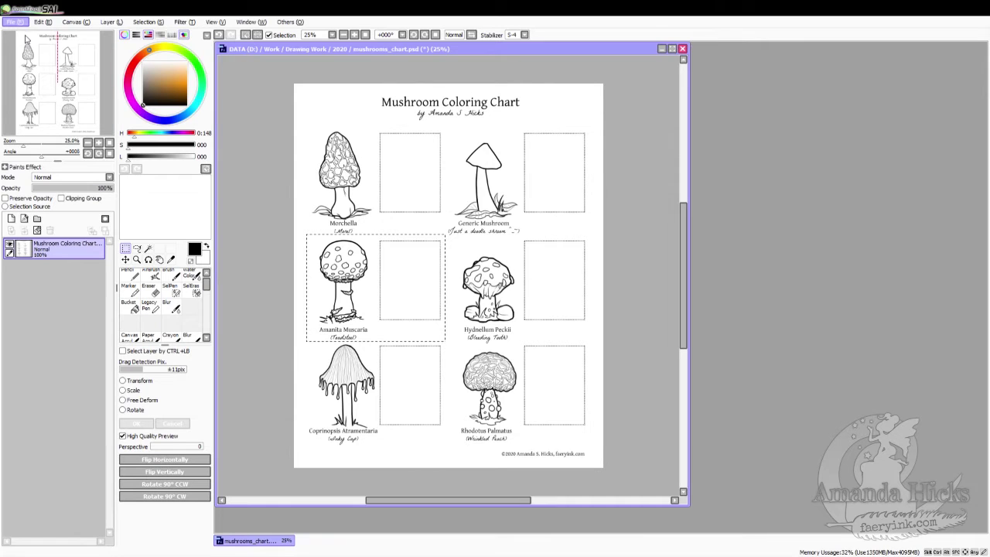
click(25, 35)
click(193, 169)
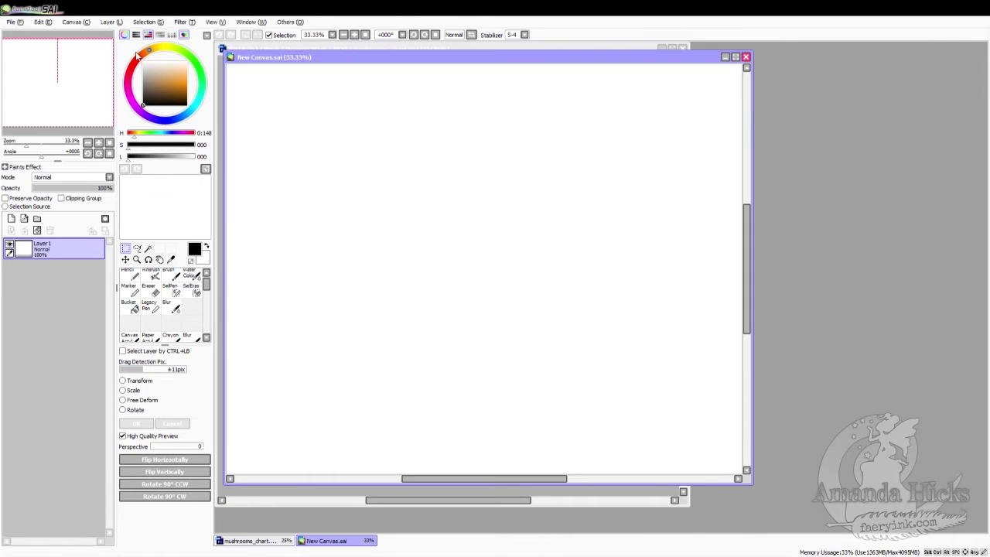
click(42, 22)
click(53, 77)
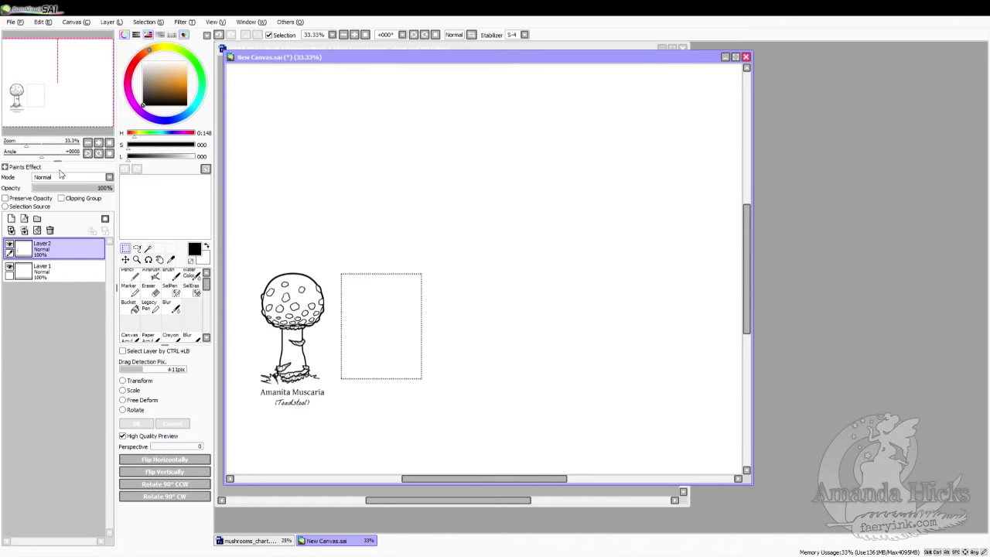
Step: Enlarge the new canvas's window to show the whole page, and close mushrooms_chart.psd
click(126, 260)
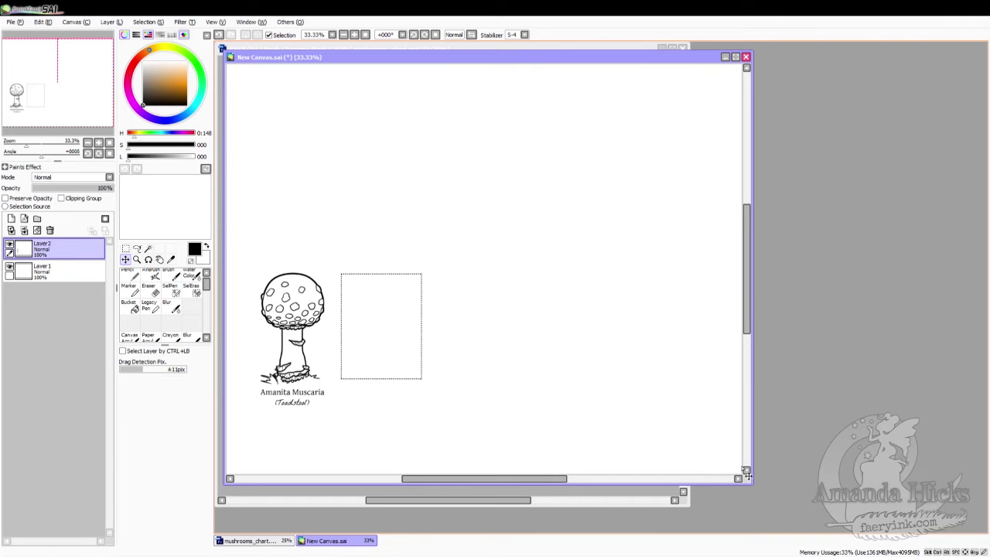
drag(751, 483, 802, 512)
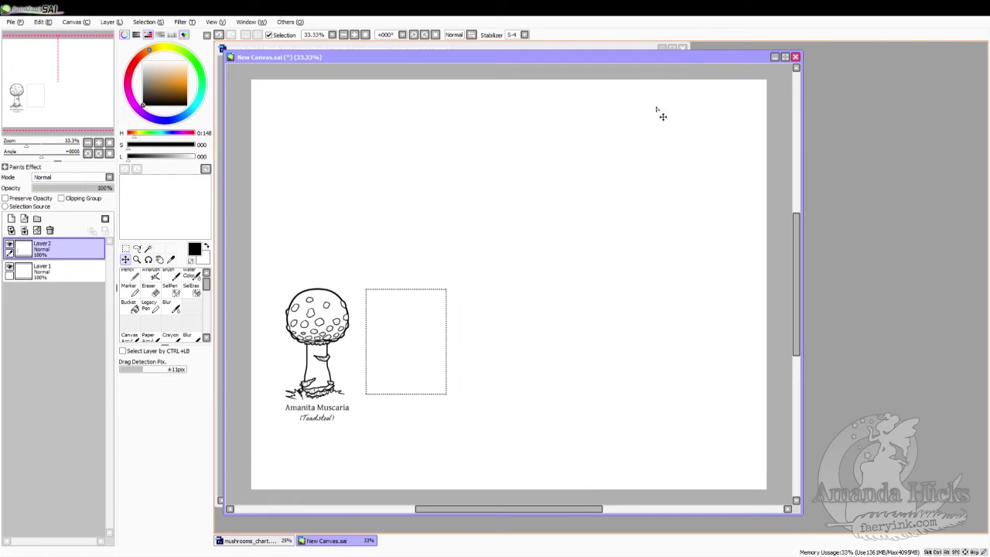
click(681, 48)
click(683, 48)
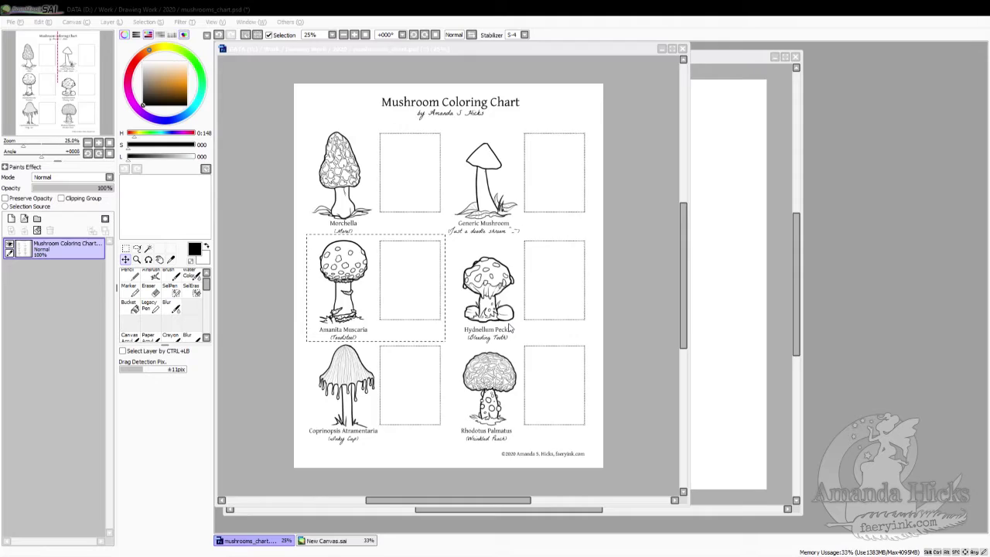
click(509, 326)
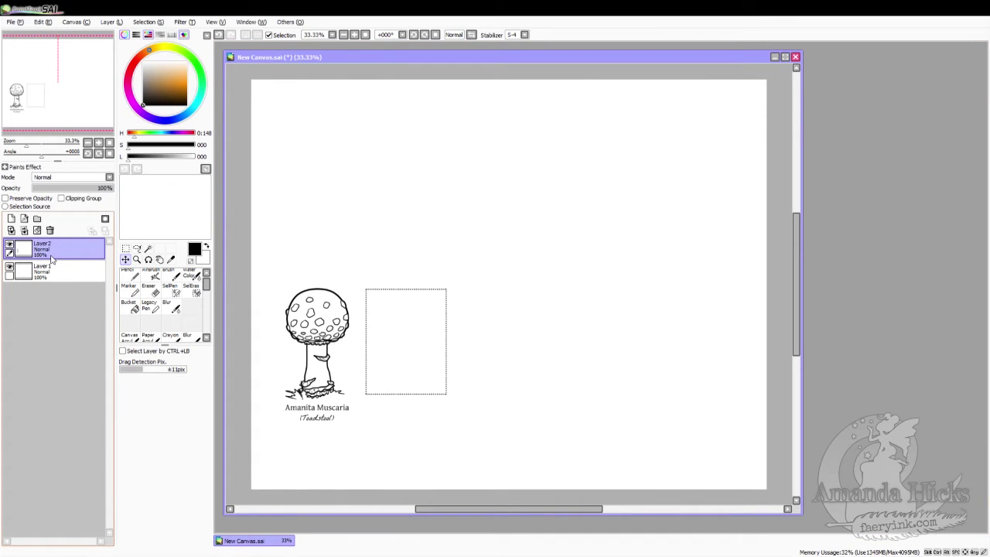
Step: Preserve opacity on the line art Layer2, make it the selection source, and add a new layer above Layer1
click(5, 199)
click(6, 206)
click(55, 271)
click(10, 219)
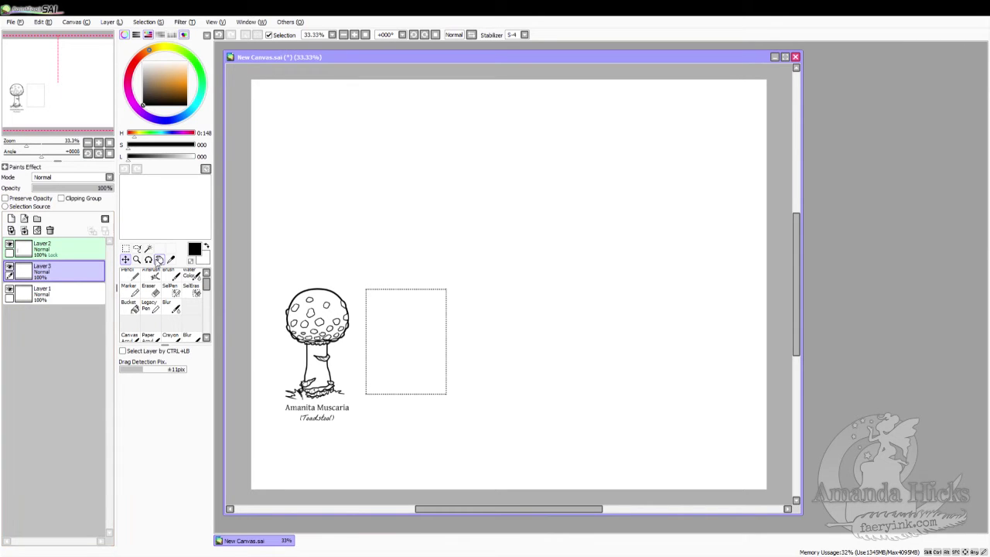
Step: Select the area surrounding the mushroom with the Magic Wand targeting the selection source, and invert the selection
click(148, 249)
click(150, 419)
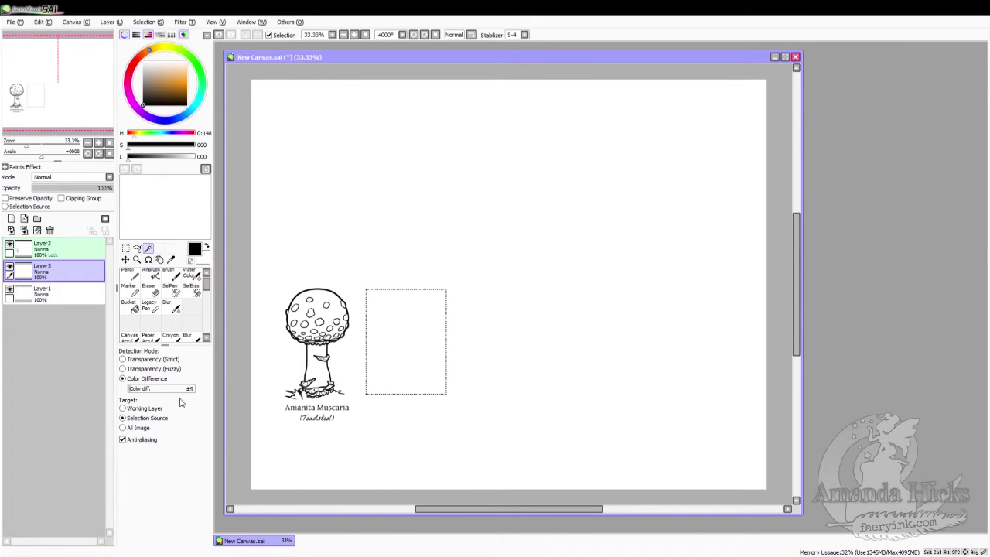
click(339, 361)
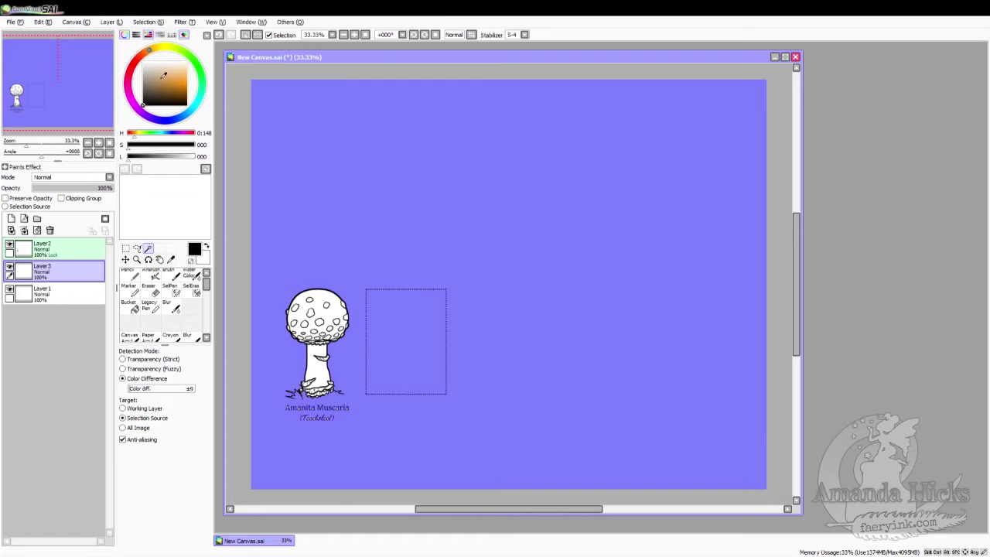
click(160, 48)
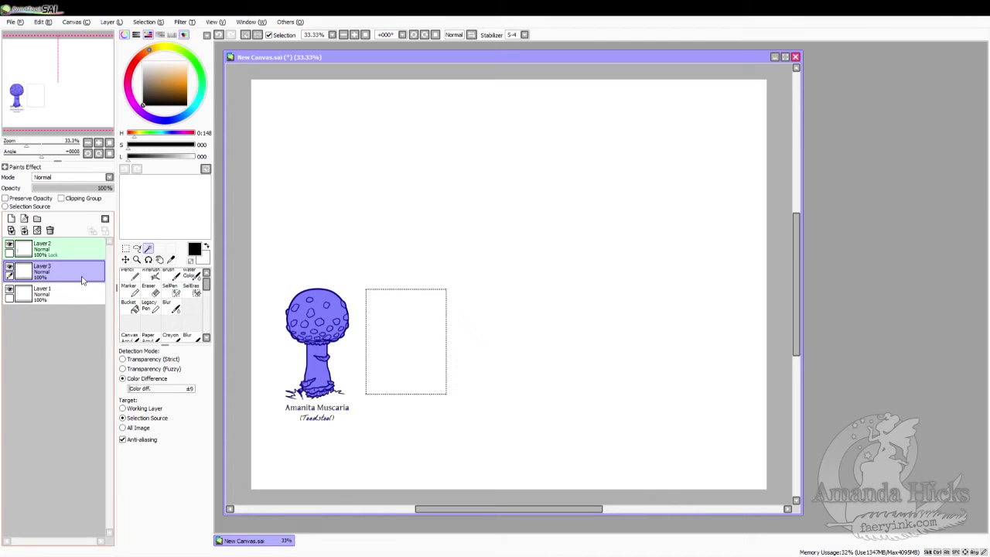
Step: Fill the selected mushroom shape on Layer3 with a light beige using the Bucket, and clear the selection
click(81, 294)
click(77, 271)
click(171, 259)
drag(173, 77, 165, 69)
click(128, 306)
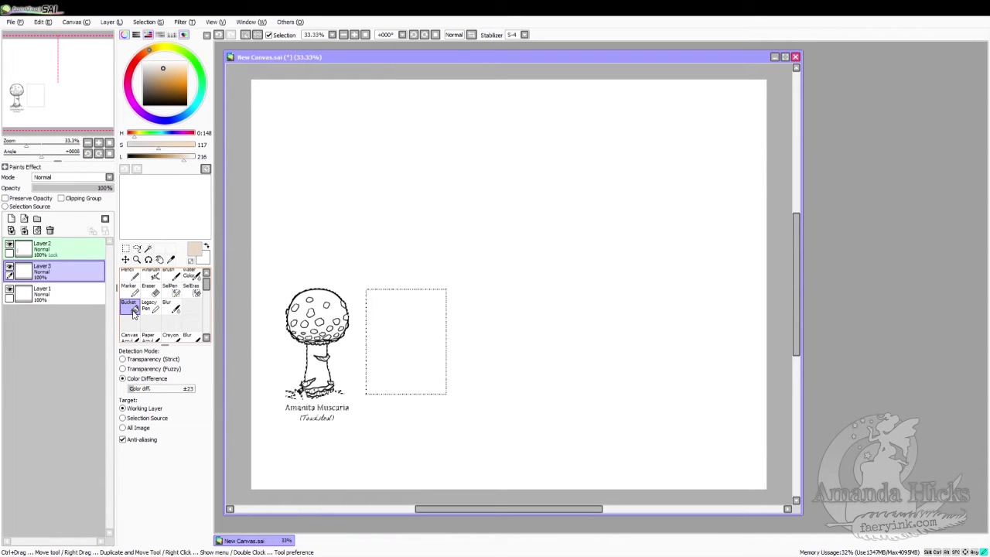
click(335, 387)
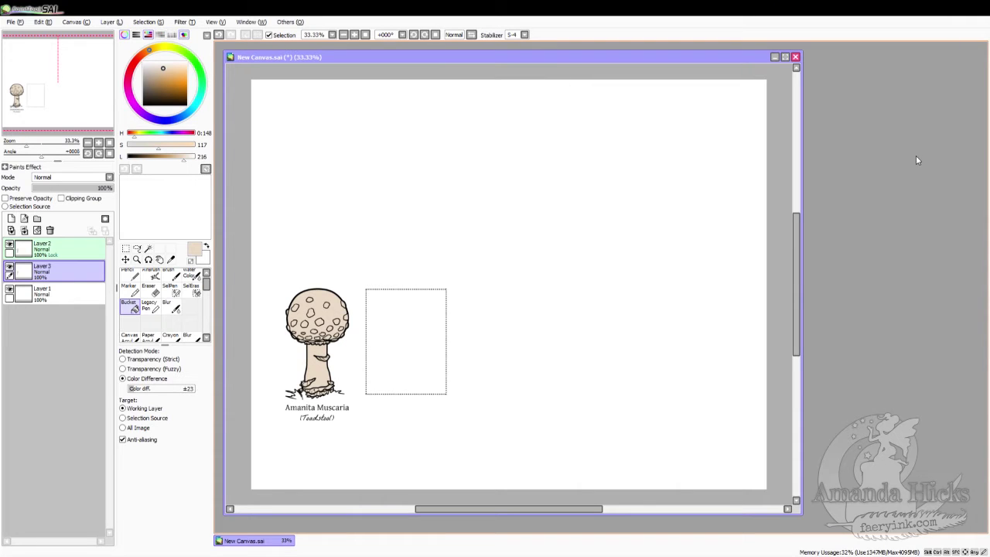
Step: Paint a beige patch of ground behind the grass at the mushroom's base with the Brush at size 20
click(136, 259)
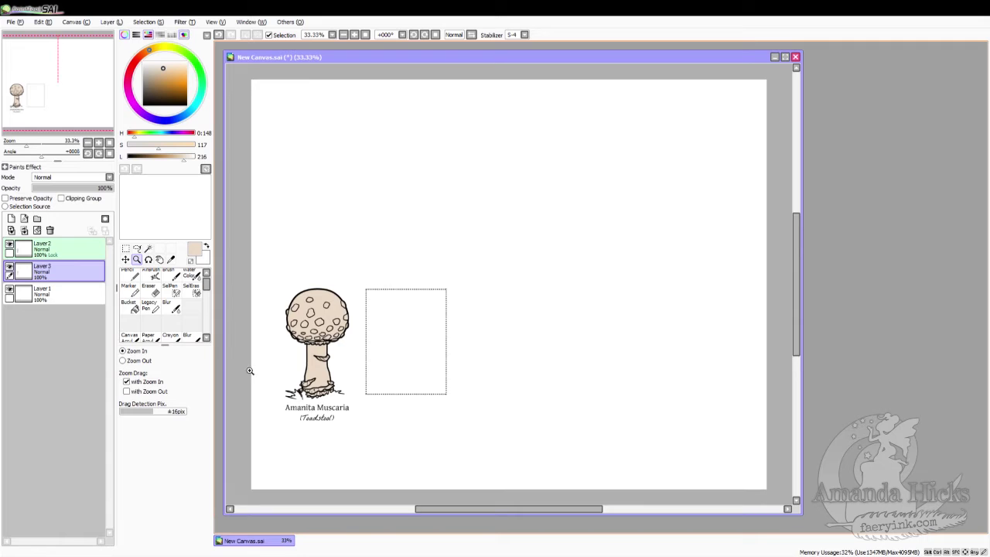
click(299, 436)
click(341, 396)
click(347, 392)
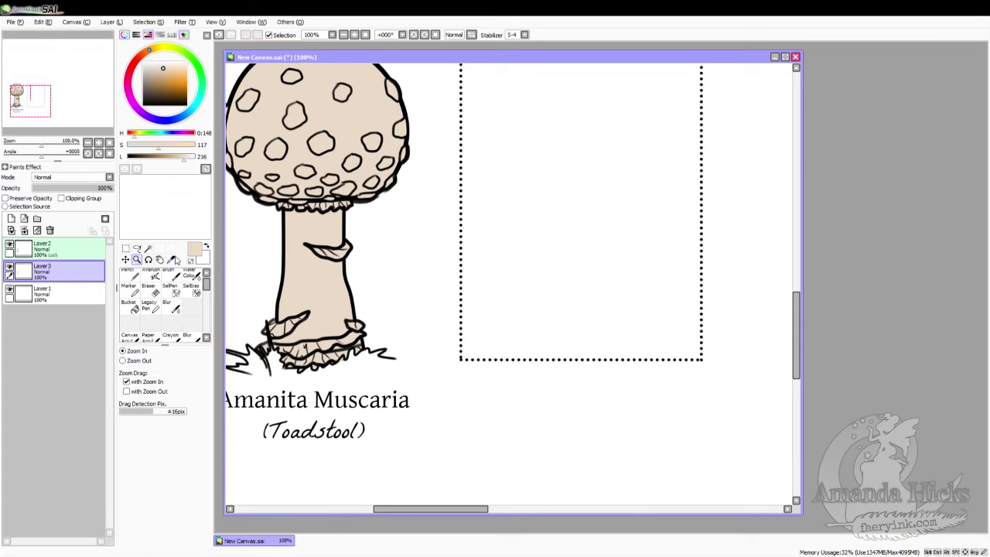
click(171, 276)
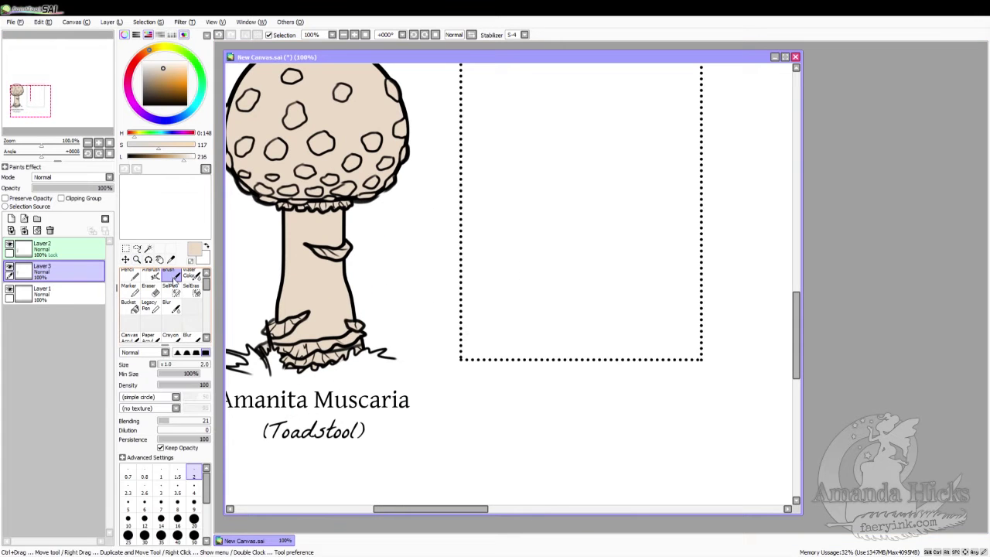
click(194, 518)
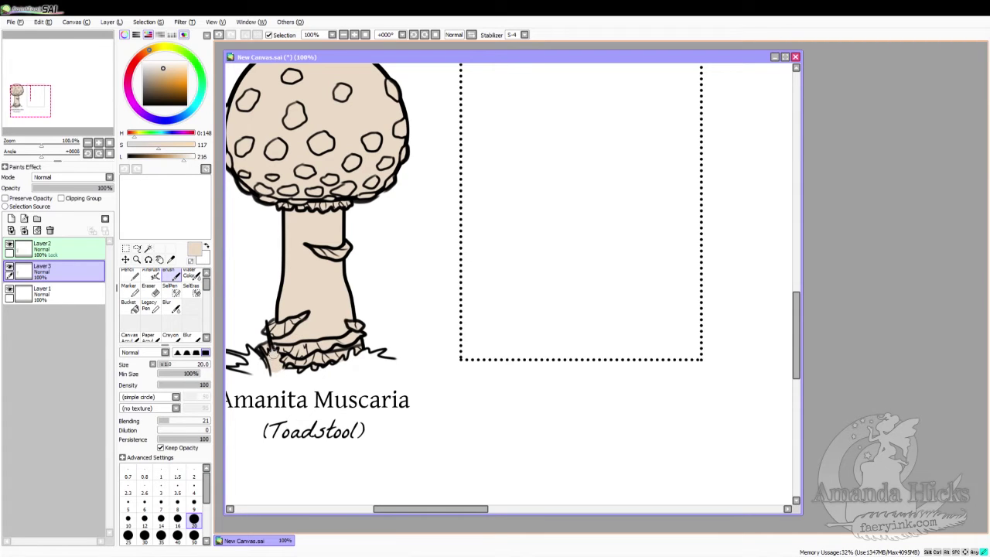
mouse_move(286, 375)
mouse_down()
mouse_move(361, 370)
mouse_move(342, 362)
mouse_move(356, 357)
mouse_move(400, 368)
mouse_move(371, 367)
mouse_move(394, 366)
mouse_move(368, 362)
mouse_move(374, 358)
mouse_move(375, 373)
mouse_move(294, 376)
mouse_up()
drag(388, 510, 370, 511)
mouse_move(350, 372)
mouse_down()
mouse_move(348, 349)
mouse_move(331, 369)
mouse_move(352, 380)
mouse_move(464, 381)
mouse_move(411, 376)
mouse_move(469, 363)
mouse_up()
mouse_move(364, 364)
mouse_down()
mouse_move(315, 377)
mouse_move(336, 375)
mouse_move(318, 374)
mouse_move(347, 350)
mouse_up()
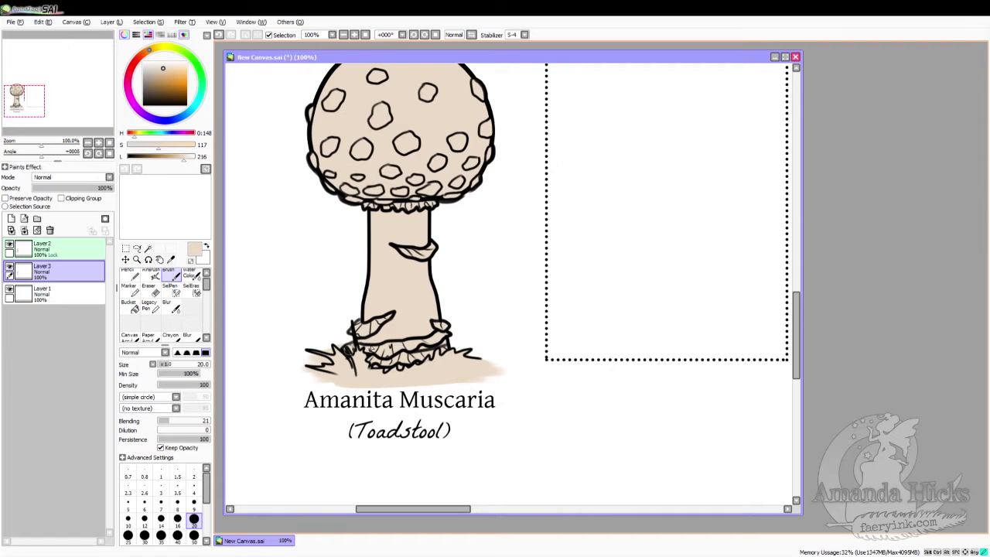
drag(454, 349, 475, 352)
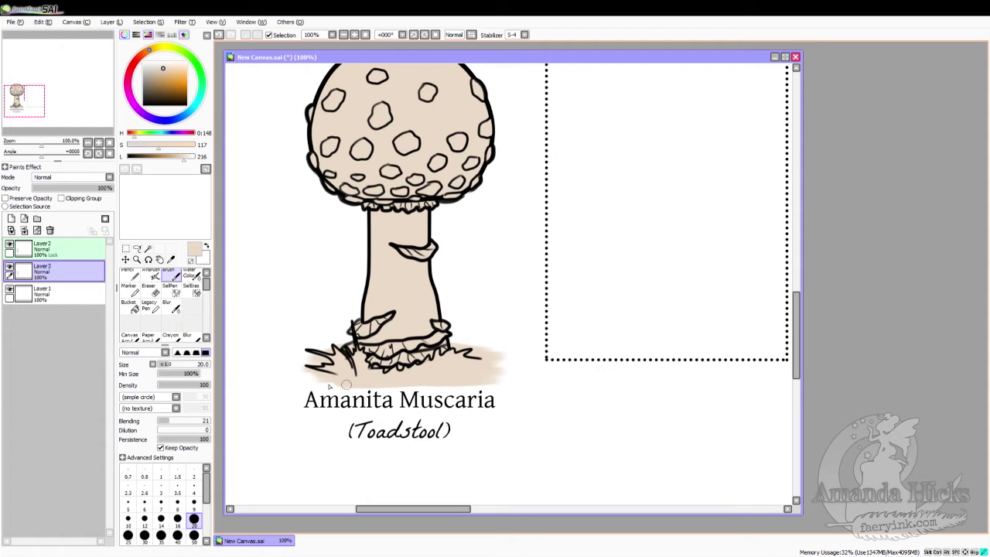
mouse_move(335, 381)
mouse_down()
mouse_move(291, 376)
mouse_move(329, 373)
mouse_up()
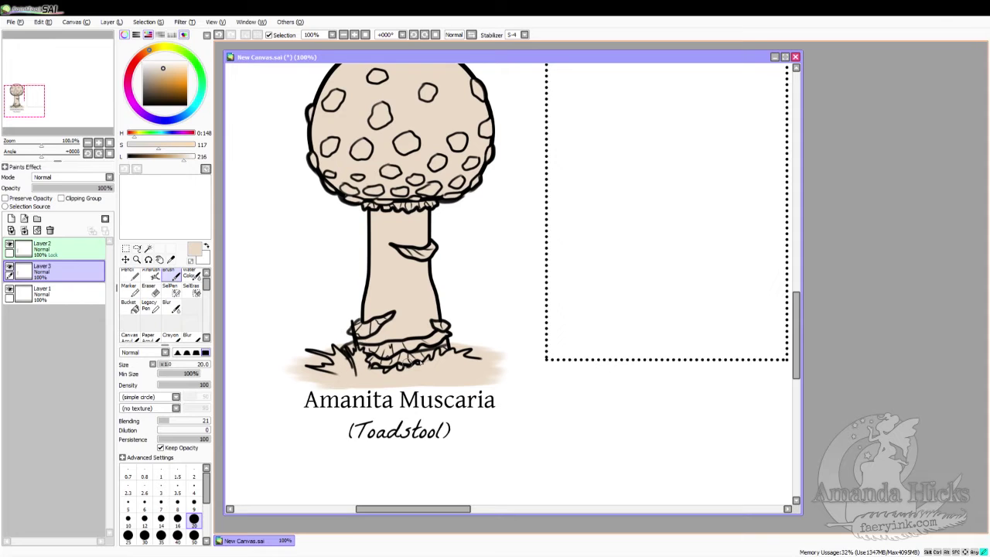
Step: Fill the background Layer1 with a muted grey-brown of saturation 044 and luminosity 110 using the Bucket
click(54, 292)
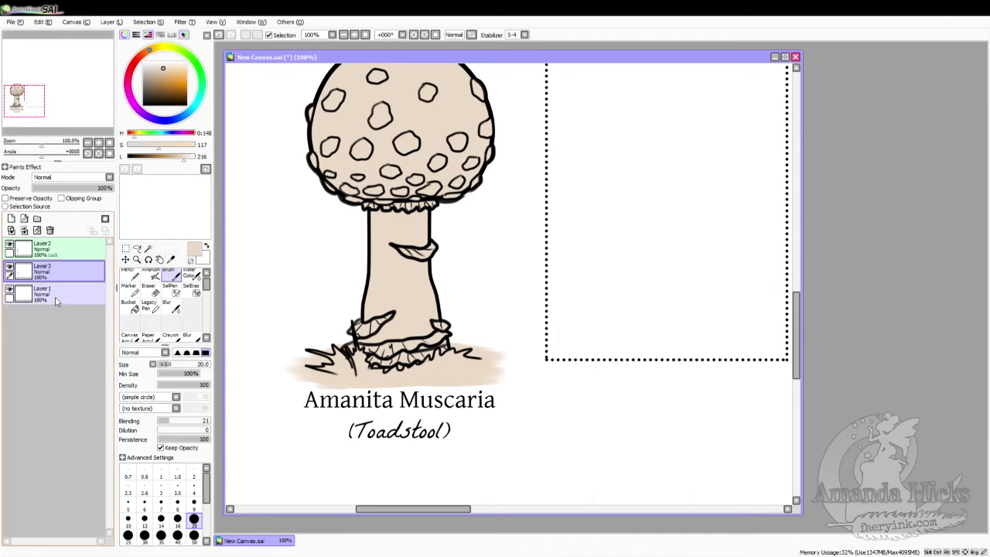
click(156, 157)
click(137, 147)
click(140, 145)
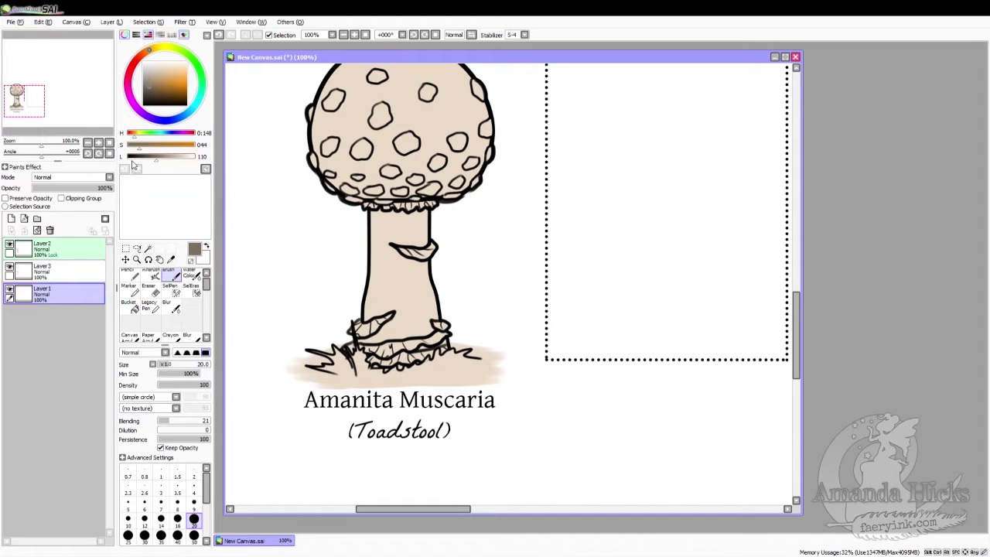
click(132, 306)
click(309, 236)
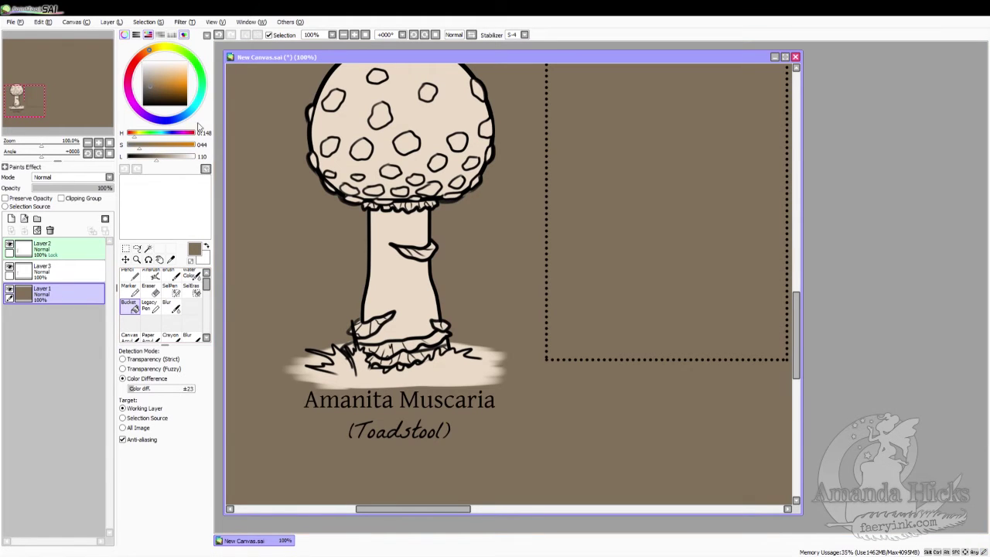
Step: Add a new layer above the beige base Layer3 and clip it to that layer
drag(799, 301, 796, 283)
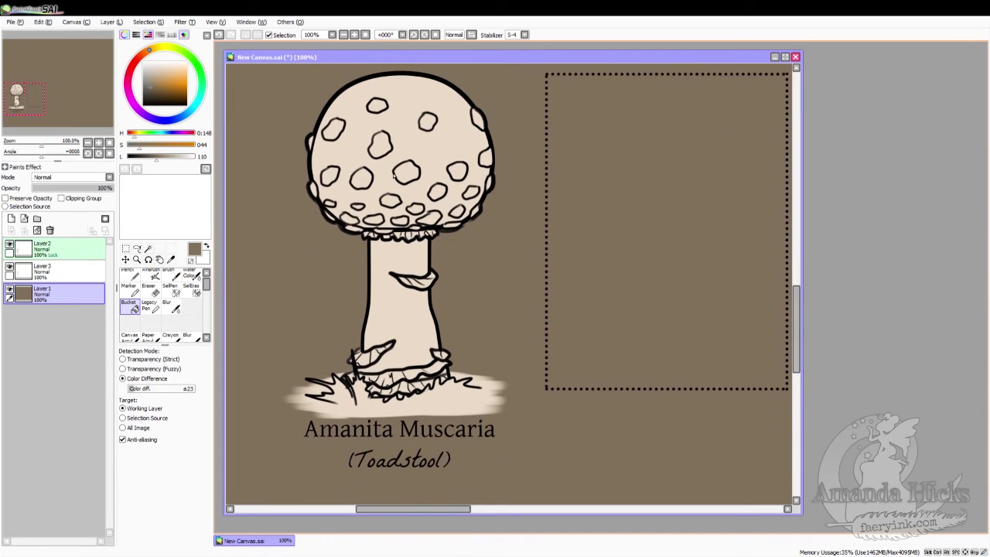
click(88, 270)
click(11, 218)
click(61, 198)
Step: Mix a dark red of hue 024, saturation 142 and luminosity 110, and dab it on the scratch pad with the Brush
drag(134, 135, 129, 136)
drag(188, 144, 166, 151)
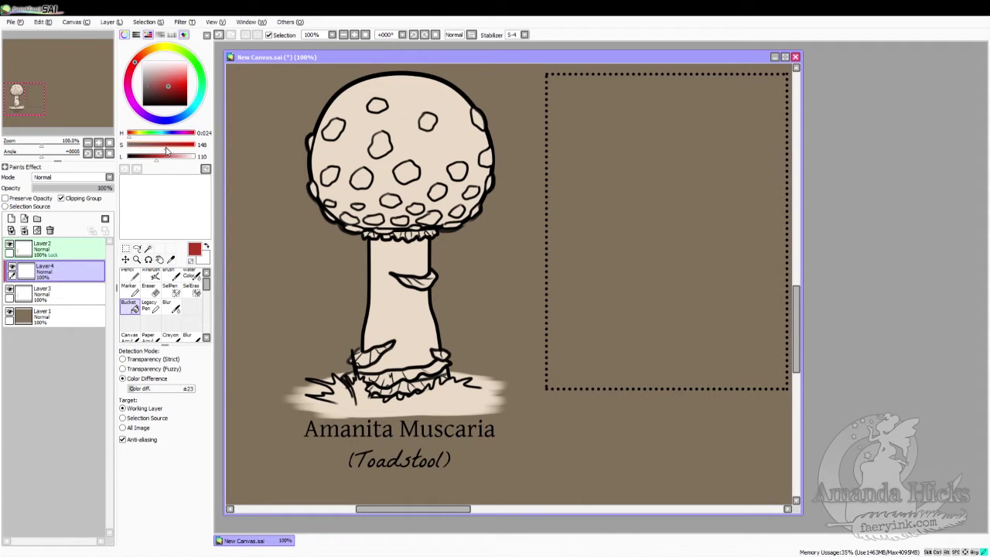
click(175, 275)
click(130, 184)
Step: Select the mushroom cap's surface around the spots with the Magic Wand
click(148, 248)
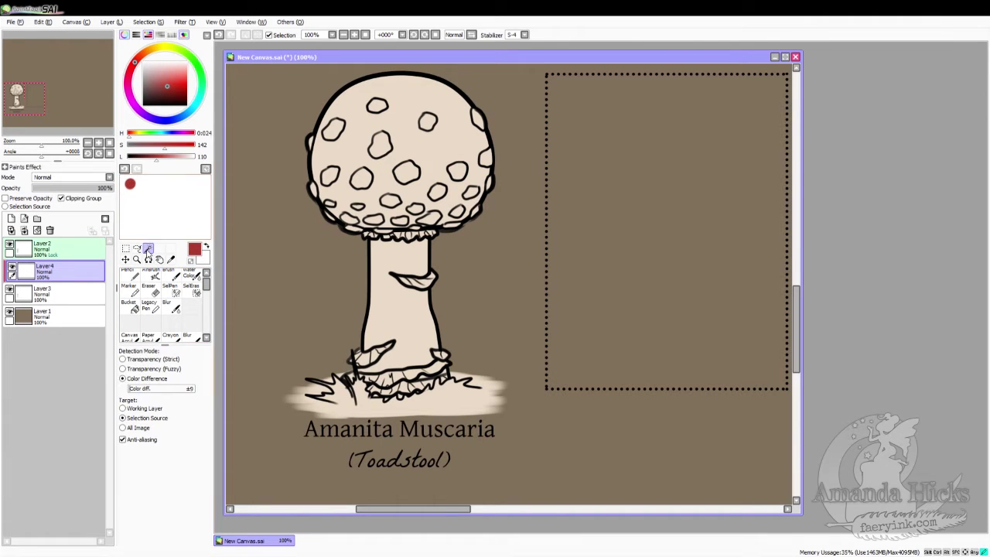
click(357, 160)
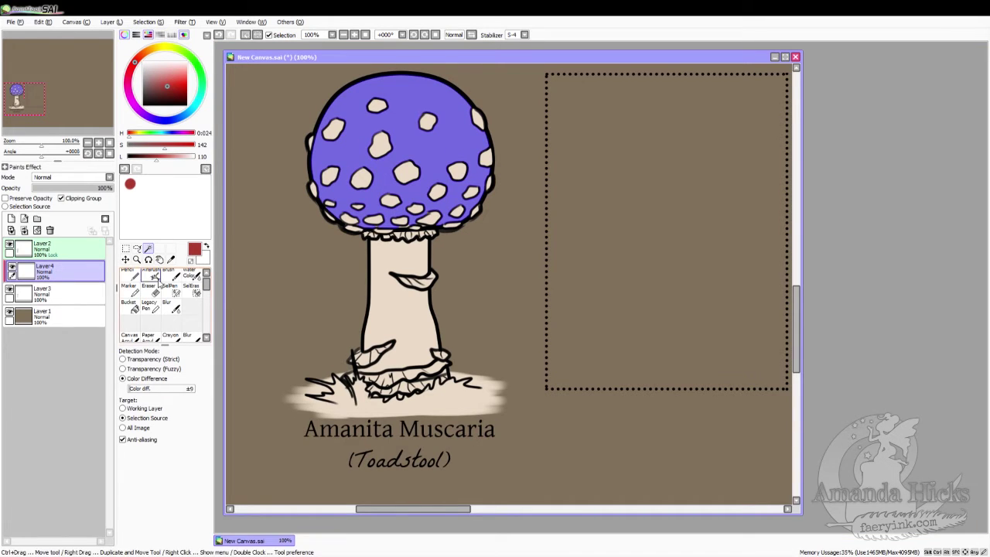
Step: Fill the selected mushroom cap surface with the dark red using the Bucket and clear the selection
click(130, 306)
click(352, 147)
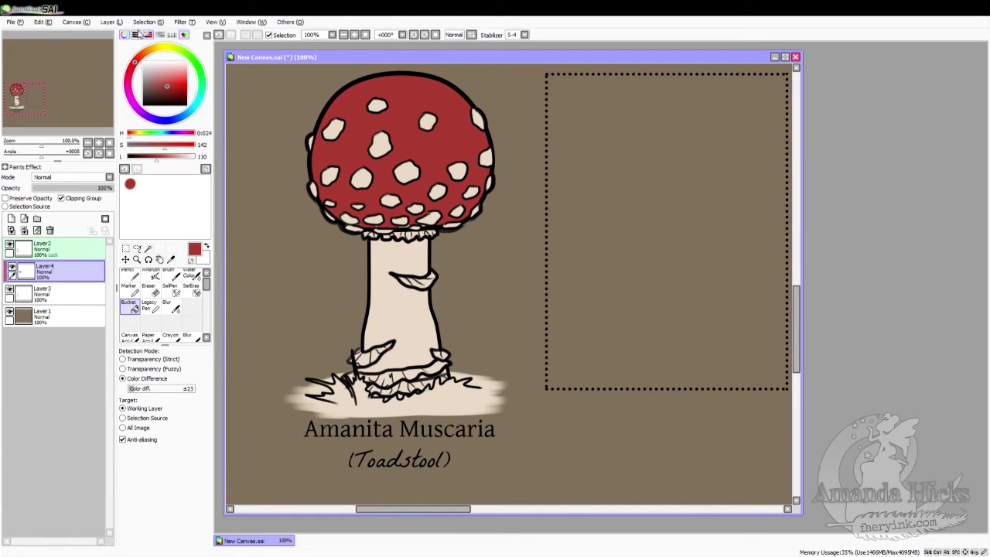
Step: Add another clipped layer above the red cap layer and mix a green of hue 1:056, saturation 106 and luminosity 110 for the Brush
click(170, 273)
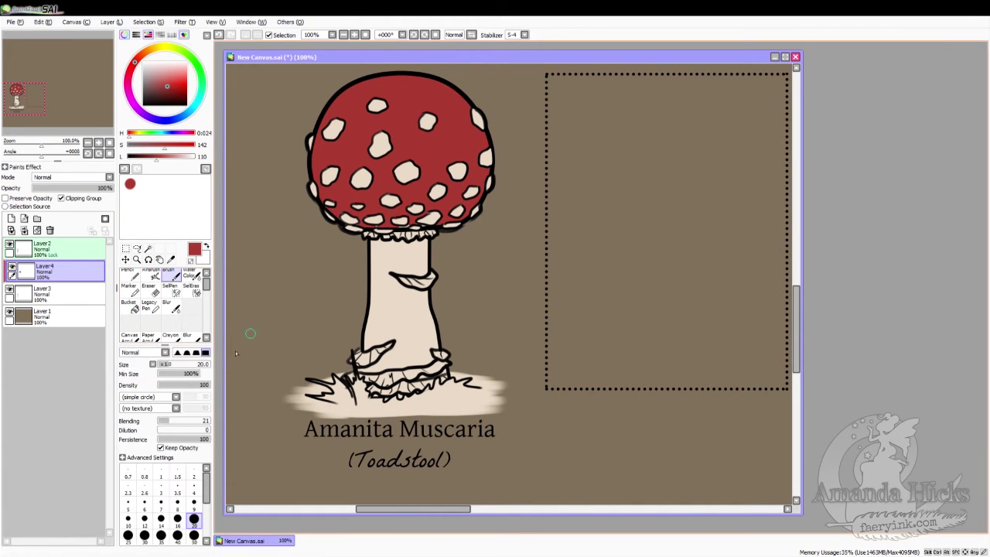
click(193, 488)
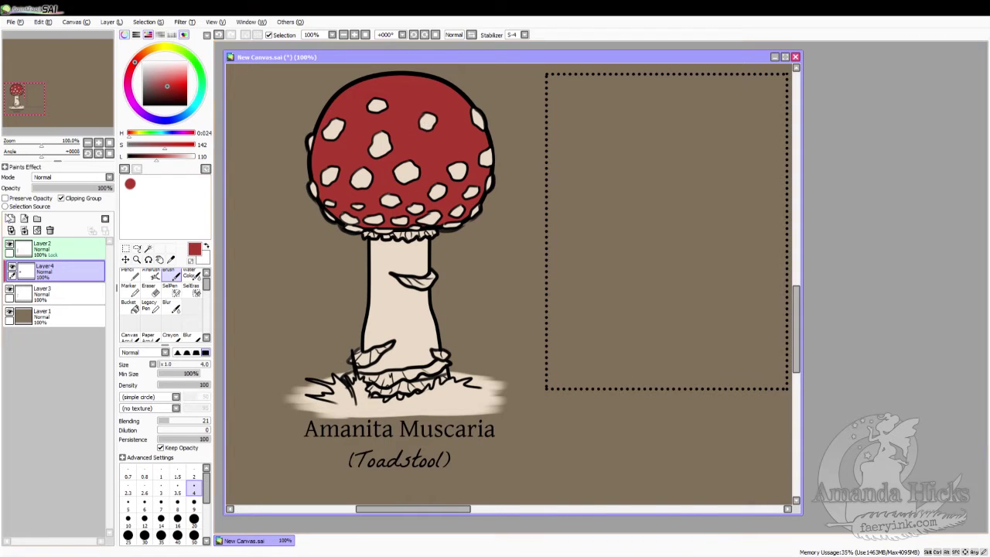
click(10, 219)
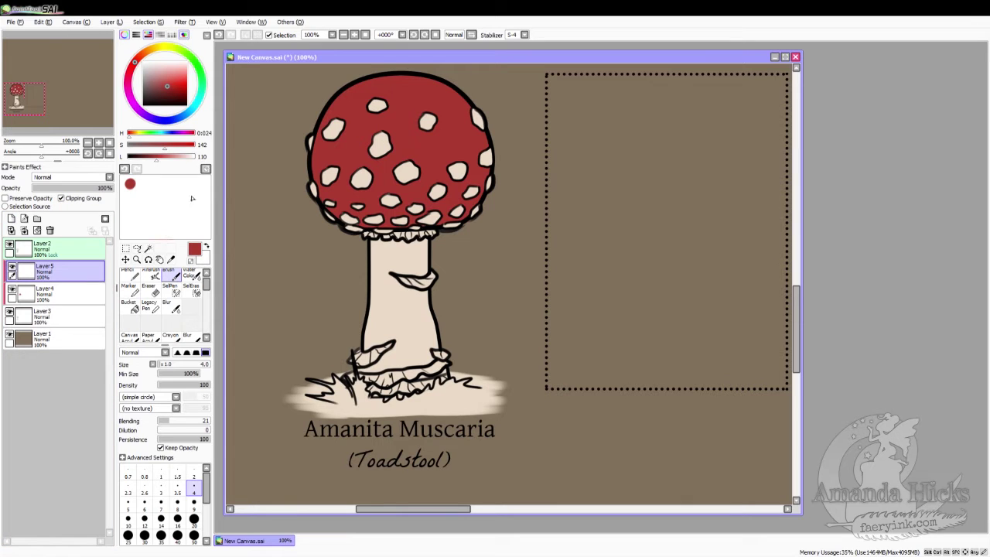
drag(167, 137, 146, 137)
click(156, 151)
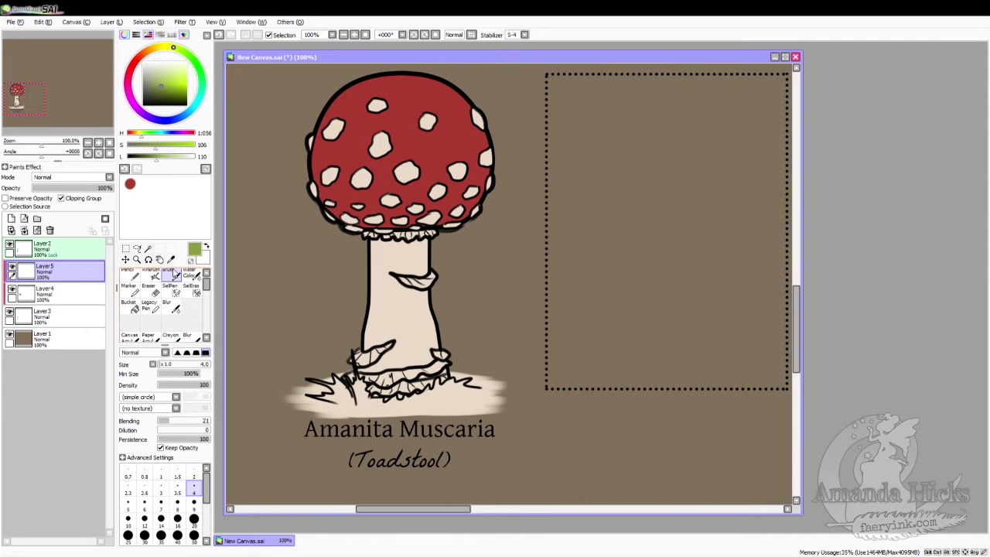
Step: Paint the ground patch around the mushroom's base green on Layer5 with the Brush at size 20
click(194, 519)
mouse_move(375, 396)
mouse_down()
mouse_move(310, 380)
mouse_move(324, 386)
mouse_move(294, 387)
mouse_move(332, 390)
mouse_move(275, 398)
mouse_move(343, 402)
mouse_move(309, 401)
mouse_up()
mouse_move(341, 399)
mouse_down()
mouse_move(382, 403)
mouse_move(336, 410)
mouse_move(396, 413)
mouse_move(307, 413)
mouse_move(355, 422)
mouse_move(294, 409)
mouse_move(332, 412)
mouse_move(355, 398)
mouse_move(404, 403)
mouse_up()
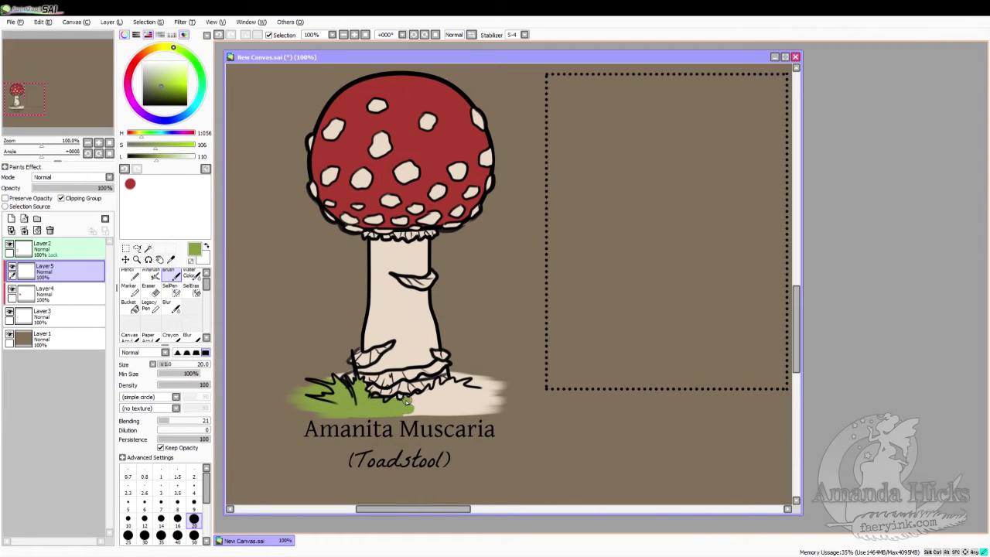
mouse_move(410, 407)
mouse_down()
mouse_move(447, 408)
mouse_move(401, 414)
mouse_move(513, 415)
mouse_move(435, 410)
mouse_move(510, 401)
mouse_move(443, 411)
mouse_move(502, 402)
mouse_move(470, 399)
mouse_move(507, 384)
mouse_move(464, 385)
mouse_move(454, 372)
mouse_move(473, 376)
mouse_move(422, 401)
mouse_move(467, 394)
mouse_move(432, 404)
mouse_move(463, 405)
mouse_move(454, 391)
mouse_move(381, 406)
mouse_up()
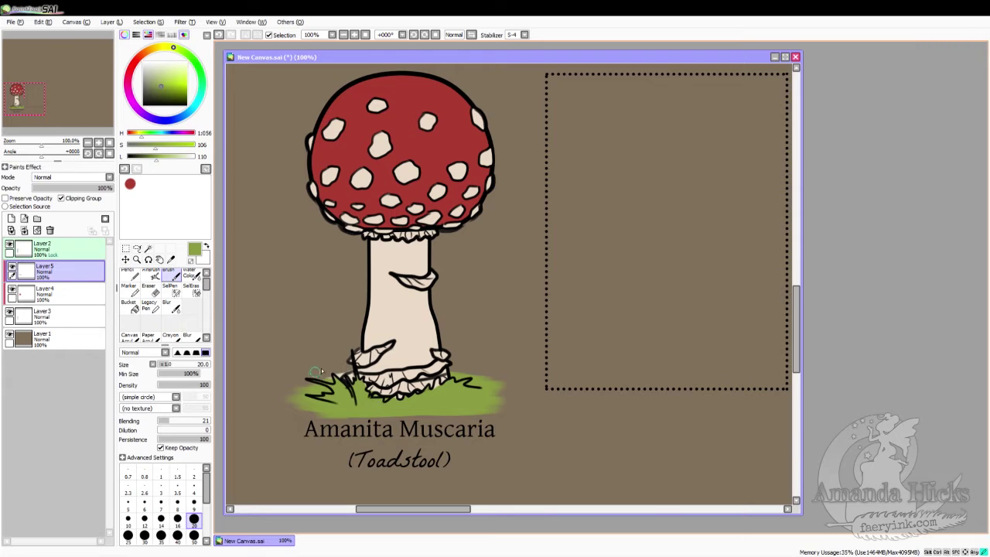
drag(328, 379, 345, 368)
Step: Reduce the Brush size to 9 and lower the opacity of the line art Layer2 to 15%
click(193, 503)
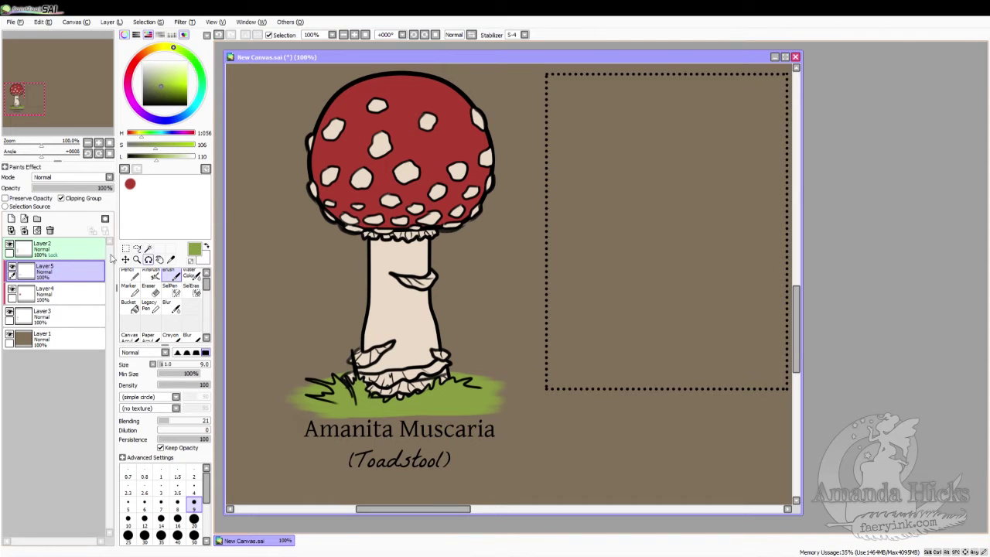
click(28, 246)
click(44, 188)
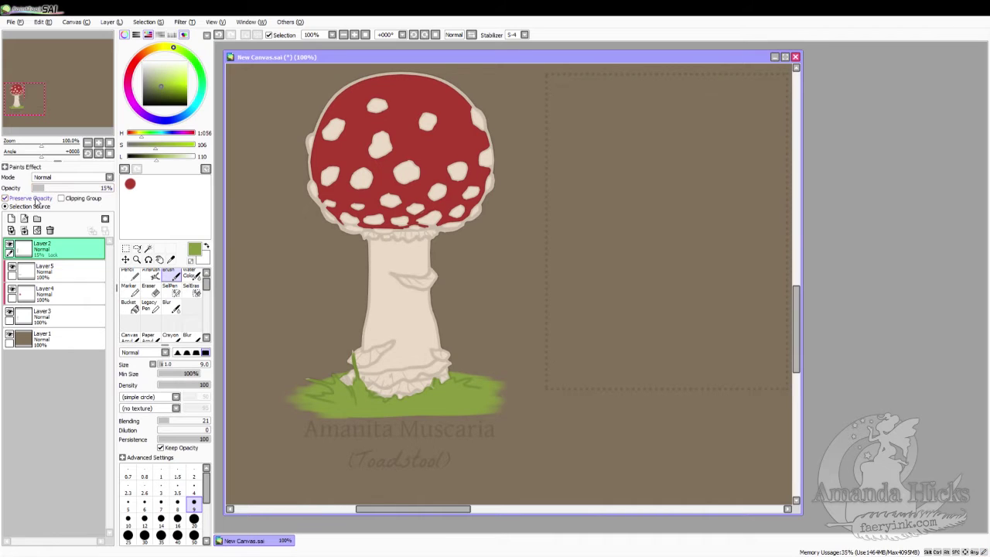
Step: Paint the remaining grass blades and edges around the stem's base green on Layer5
click(31, 270)
drag(352, 383, 324, 385)
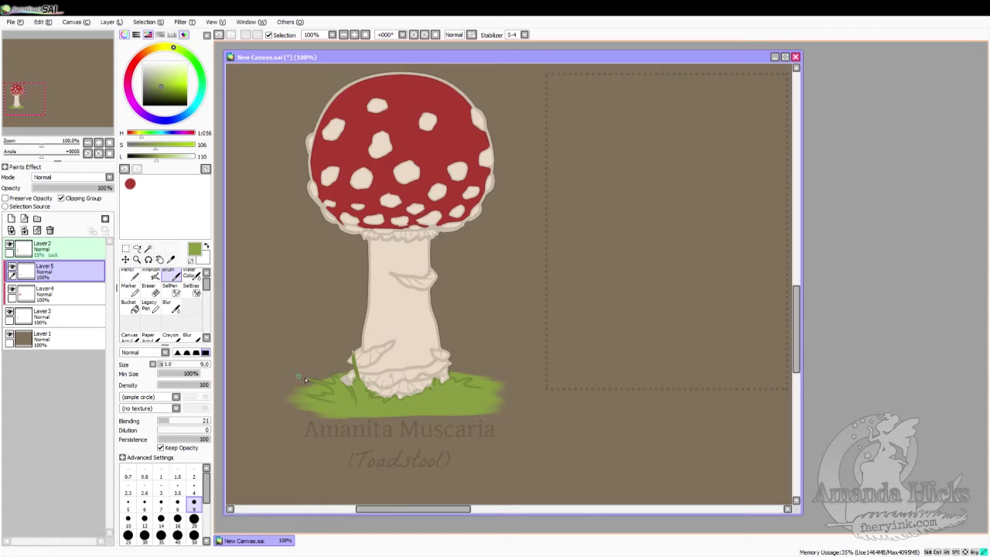
drag(349, 383, 337, 379)
drag(434, 384, 431, 386)
drag(435, 382, 432, 390)
drag(354, 352, 356, 380)
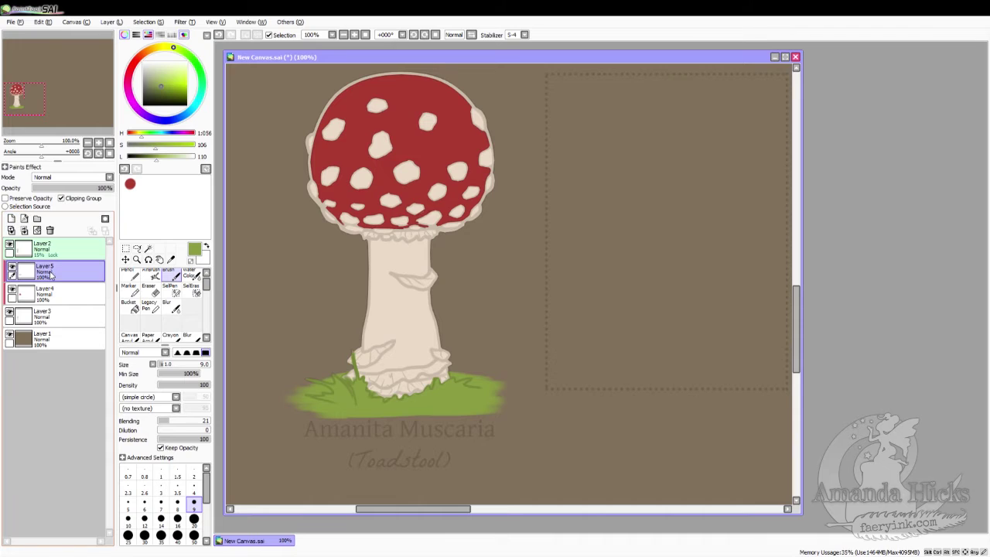
Step: Merge the green and red clipped layers into base Layer3, and add a new layer clipped to it
key(ctrl+e)
click(10, 267)
click(11, 267)
click(24, 230)
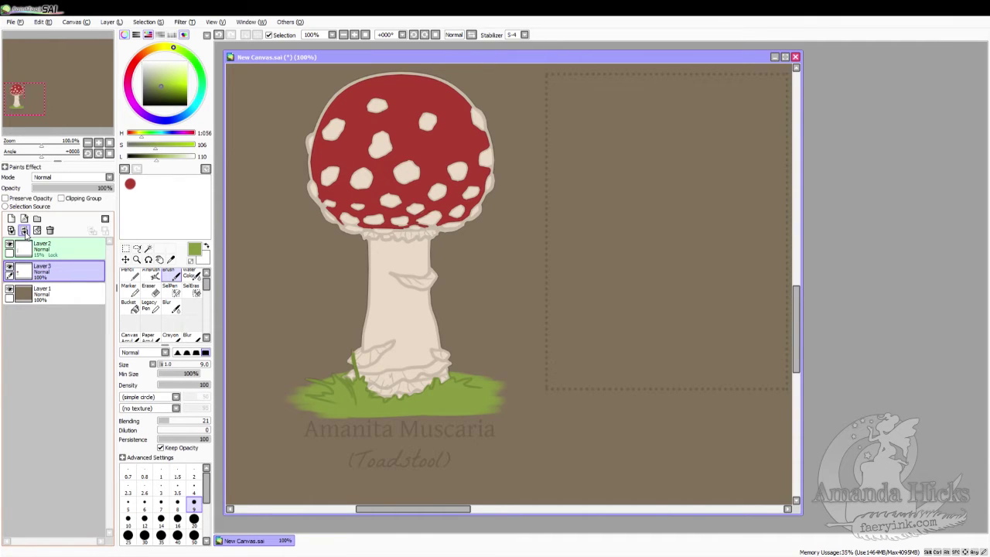
click(11, 218)
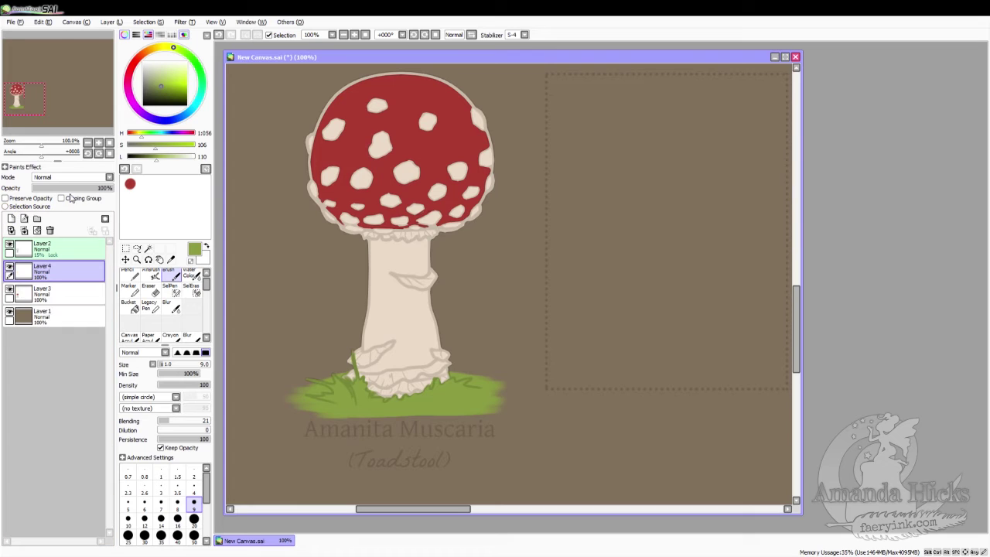
click(61, 198)
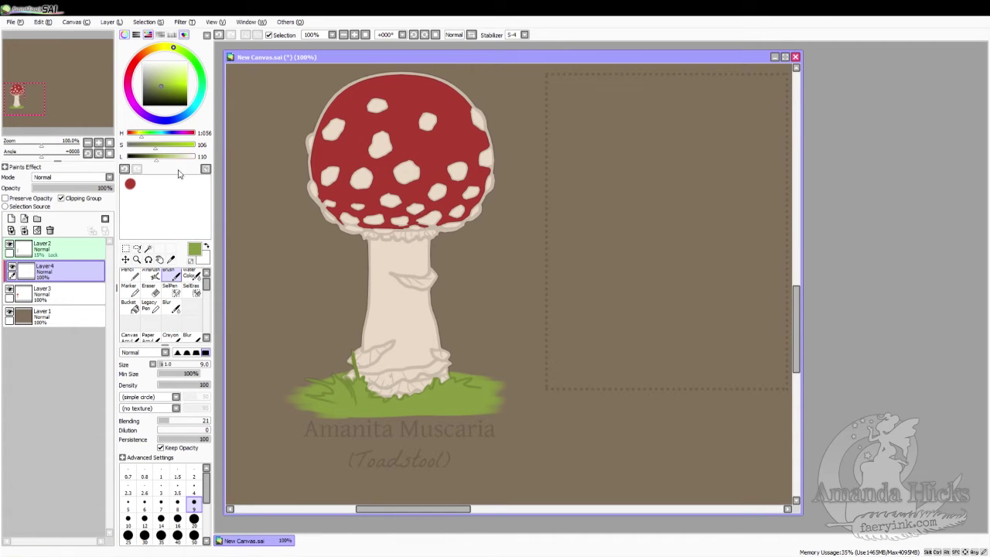
Step: Mix a tan of hue 0:169, saturation 082 and luminosity 148, and dab it on the scratch pad with the size 20 Brush
click(140, 146)
click(159, 48)
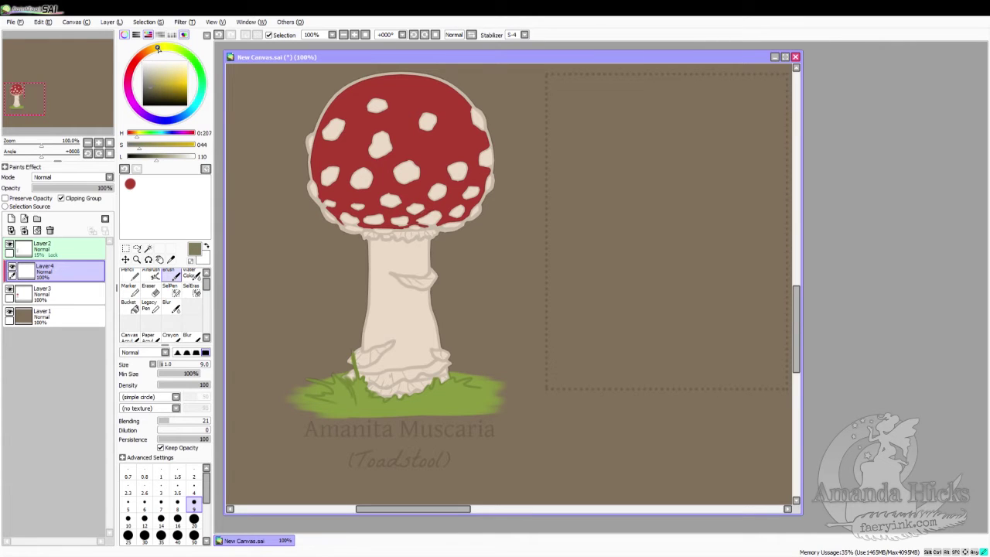
click(165, 160)
click(151, 147)
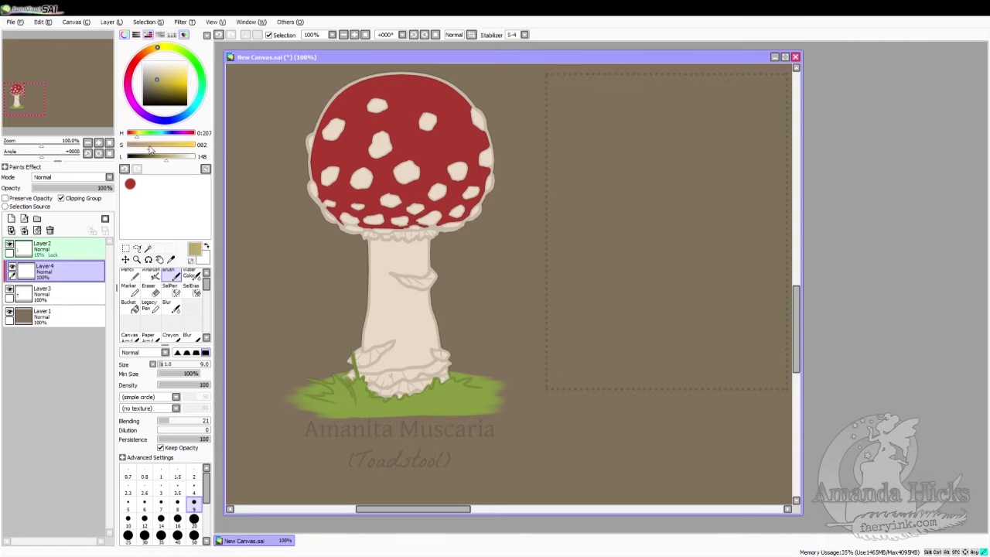
click(155, 49)
click(152, 49)
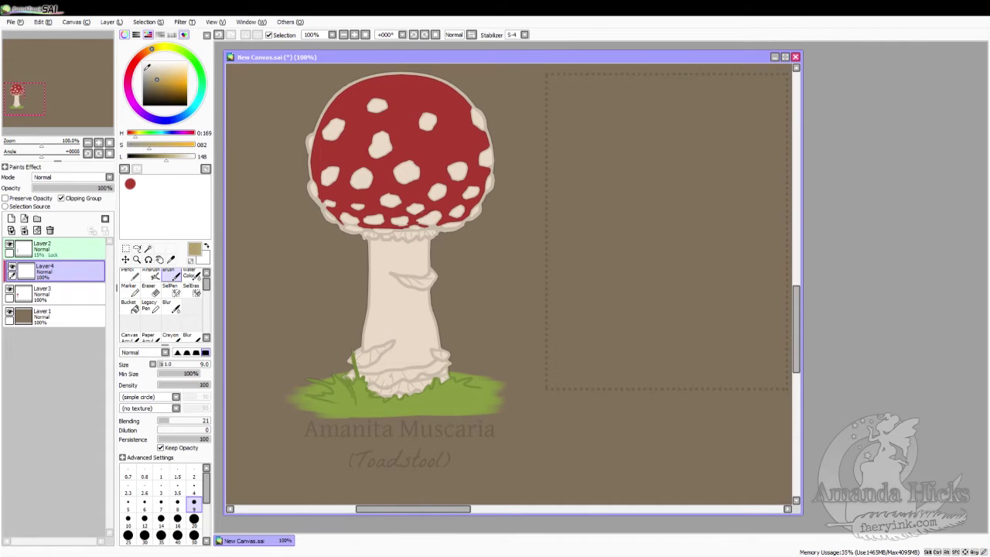
click(193, 521)
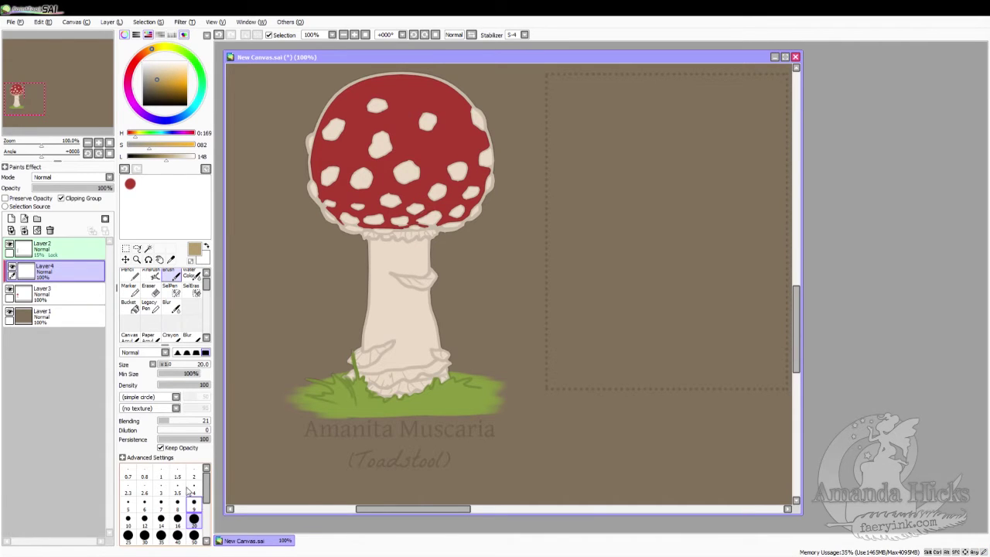
click(147, 184)
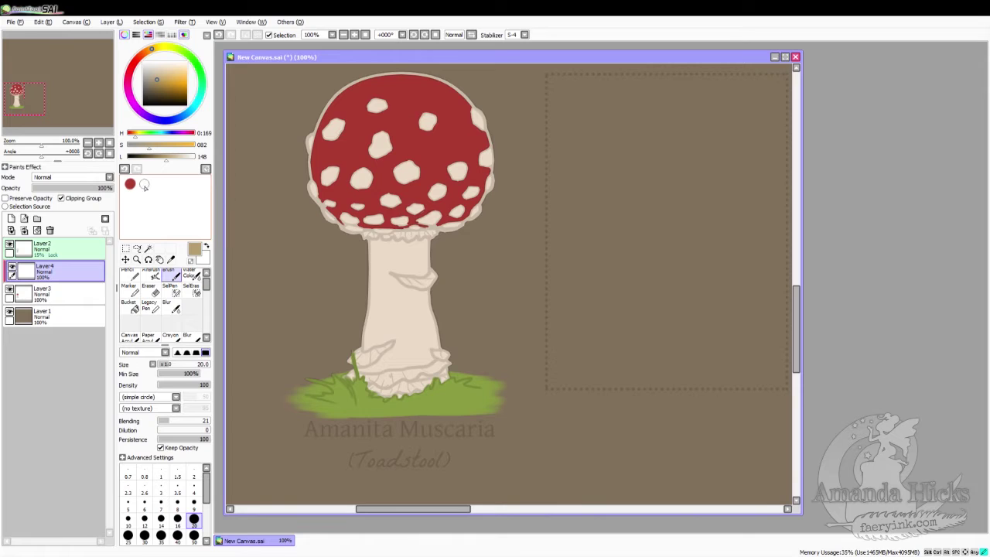
Step: Sample the stem's beige and the grass green from the canvas and dab both on the scratch pad with the Brush
click(171, 259)
click(422, 342)
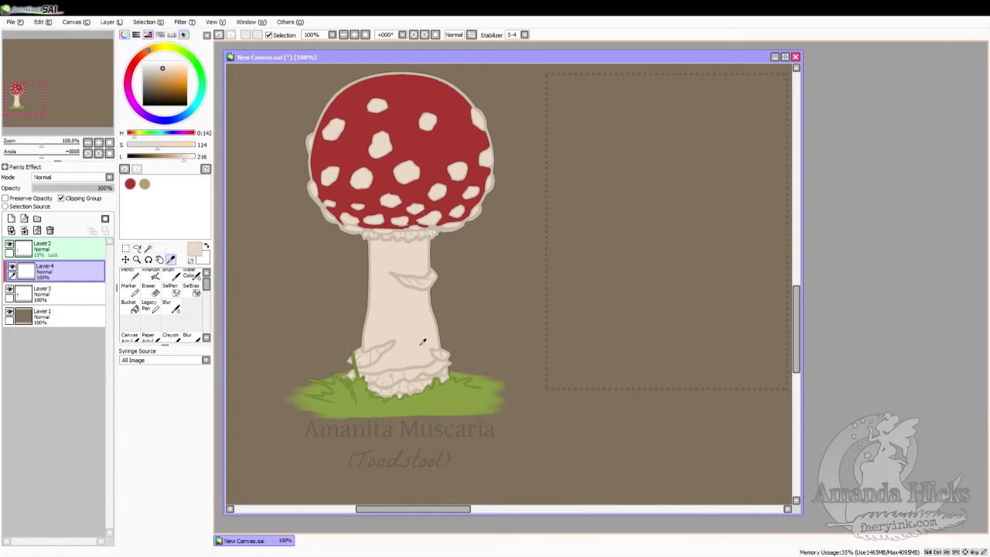
click(172, 275)
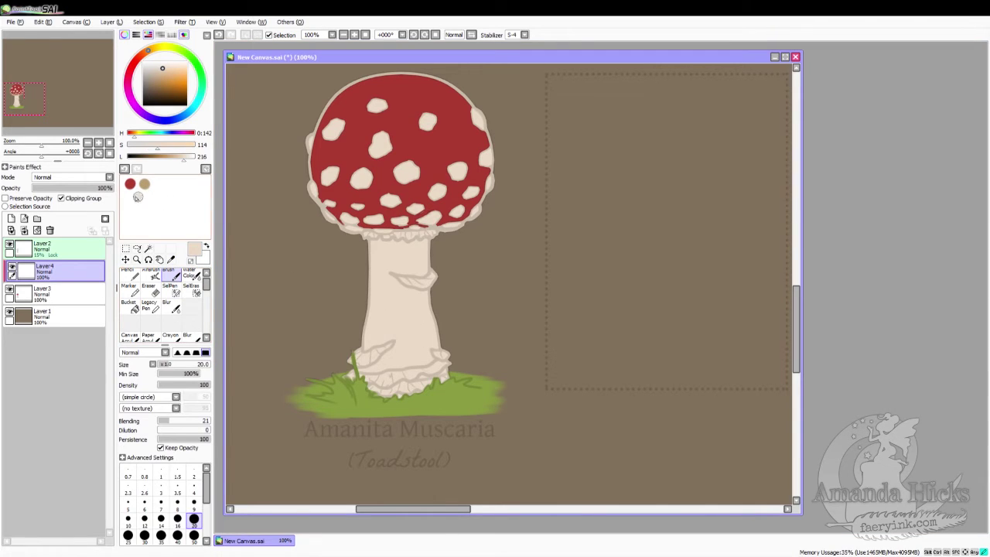
click(171, 259)
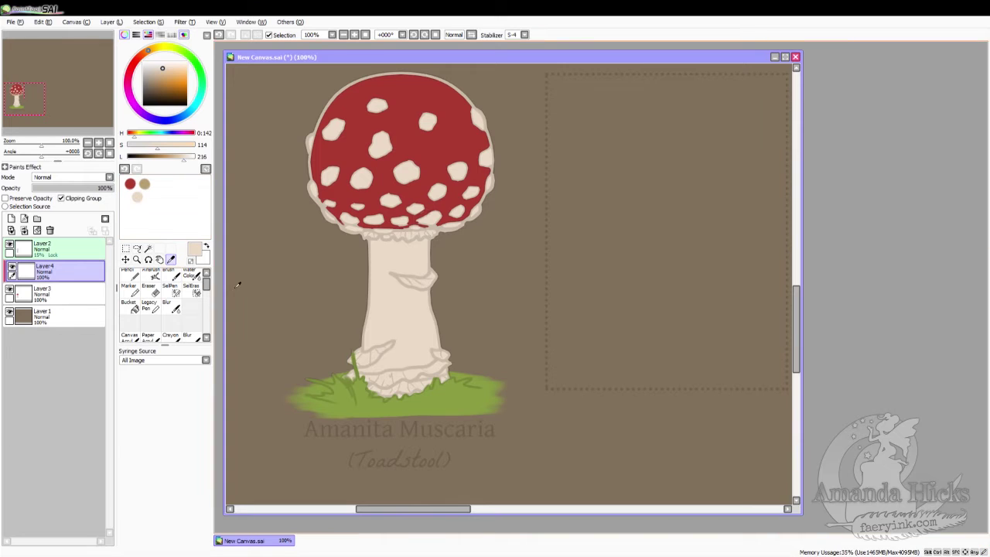
click(431, 397)
click(172, 275)
click(158, 192)
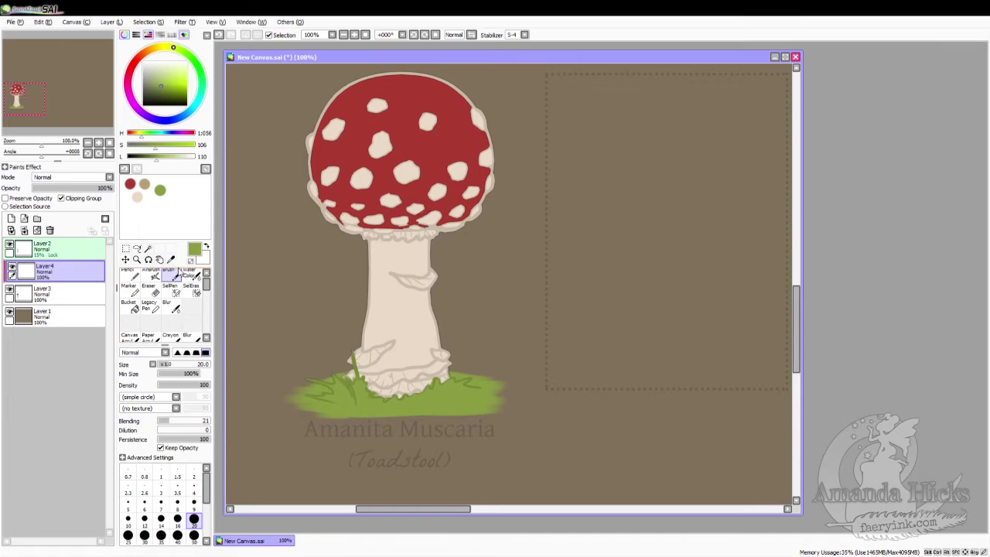
Step: Sample the tan from the scratch pad and brush a shadow band across the upper stem just under the cap
click(171, 259)
click(146, 184)
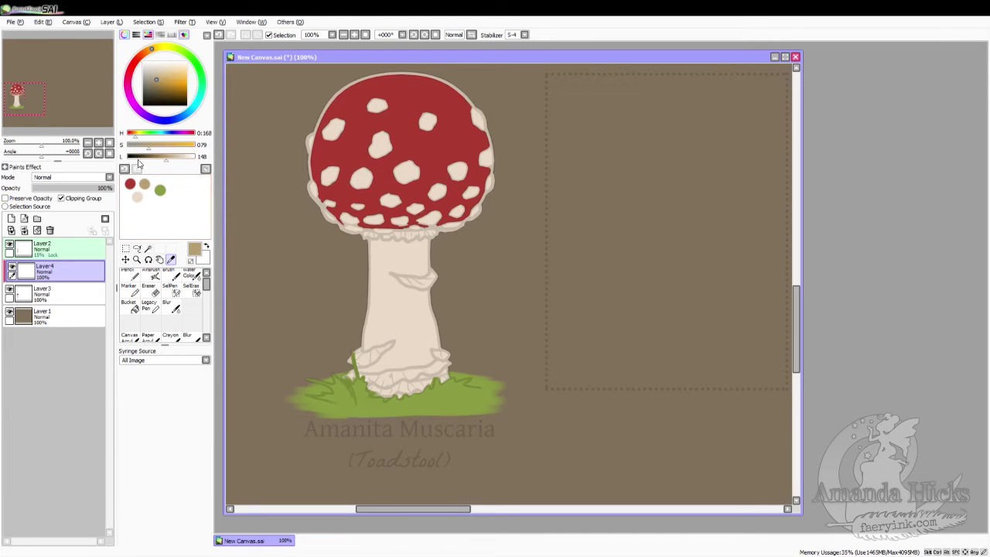
click(171, 275)
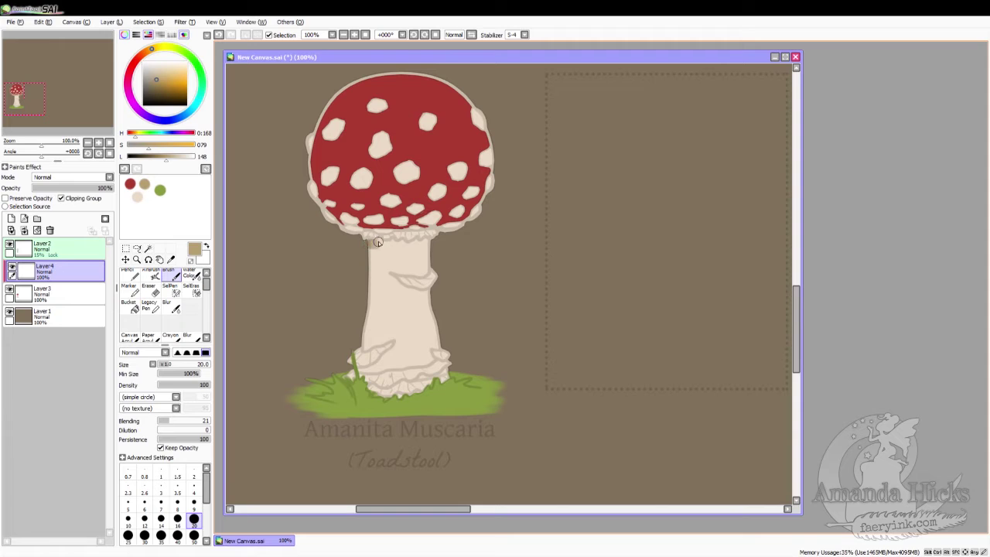
drag(378, 239, 424, 245)
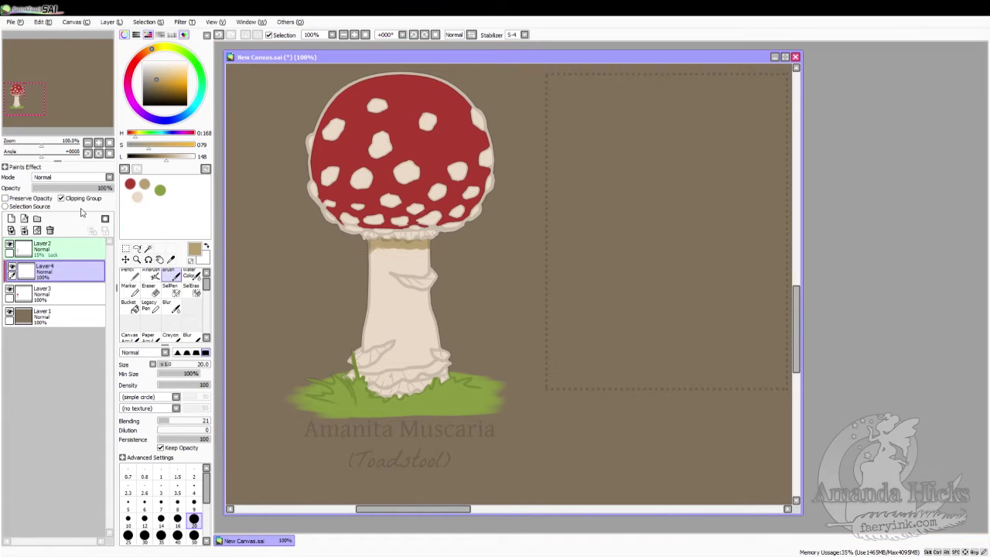
Step: Set the clipped shadow layer's blending mode to Shade and its opacity to 28%
click(50, 178)
click(55, 229)
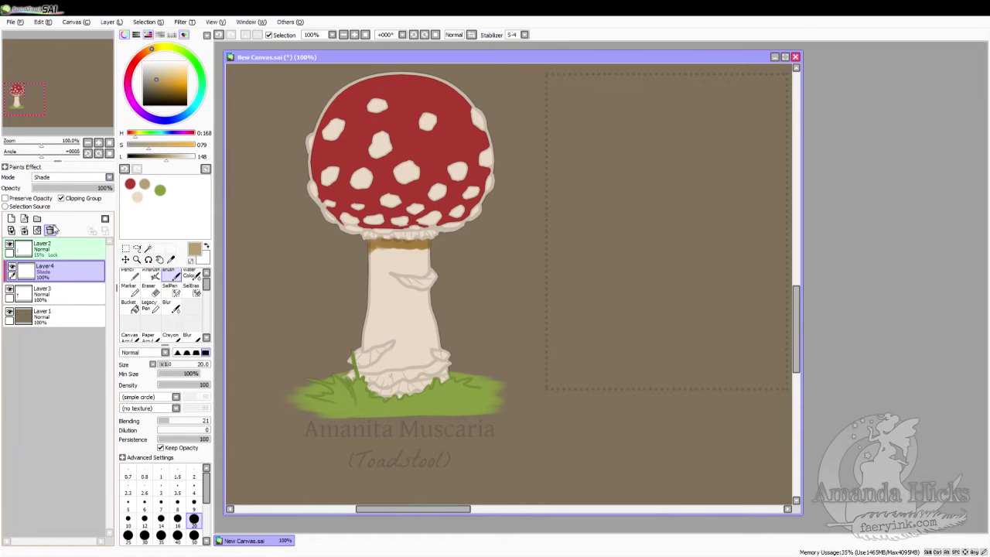
click(48, 188)
drag(51, 188, 55, 188)
Step: Brush shadows along the cap's lower edge and down the left side and base of the stem
mouse_move(325, 199)
mouse_down()
mouse_move(344, 219)
mouse_move(316, 188)
mouse_move(373, 223)
mouse_move(331, 197)
mouse_move(411, 227)
mouse_move(373, 220)
mouse_move(424, 227)
mouse_move(398, 229)
mouse_move(462, 220)
mouse_move(416, 224)
mouse_move(482, 209)
mouse_move(440, 222)
mouse_move(486, 199)
mouse_move(452, 231)
mouse_move(482, 208)
mouse_move(437, 226)
mouse_move(455, 225)
mouse_move(373, 232)
mouse_move(433, 234)
mouse_move(385, 240)
mouse_move(419, 241)
mouse_move(324, 232)
mouse_move(400, 238)
mouse_move(335, 227)
mouse_move(349, 233)
mouse_move(318, 203)
mouse_move(346, 232)
mouse_move(317, 165)
mouse_move(324, 205)
mouse_move(314, 157)
mouse_move(324, 198)
mouse_move(372, 220)
mouse_move(321, 172)
mouse_move(371, 215)
mouse_move(442, 215)
mouse_move(343, 201)
mouse_move(317, 166)
mouse_move(320, 188)
mouse_move(439, 219)
mouse_move(397, 212)
mouse_move(370, 224)
mouse_move(488, 201)
mouse_move(399, 221)
mouse_move(487, 195)
mouse_move(500, 167)
mouse_move(434, 212)
mouse_move(318, 194)
mouse_move(374, 218)
mouse_move(456, 207)
mouse_move(491, 181)
mouse_move(417, 208)
mouse_move(342, 198)
mouse_move(371, 215)
mouse_move(471, 192)
mouse_move(494, 172)
mouse_up()
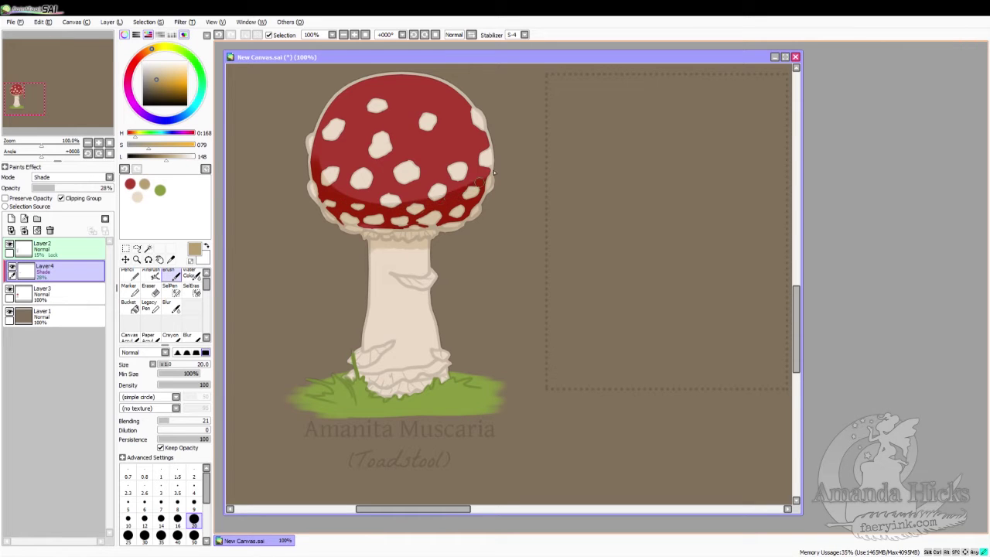
mouse_move(366, 239)
mouse_down()
mouse_move(366, 302)
mouse_move(373, 232)
mouse_move(383, 342)
mouse_up()
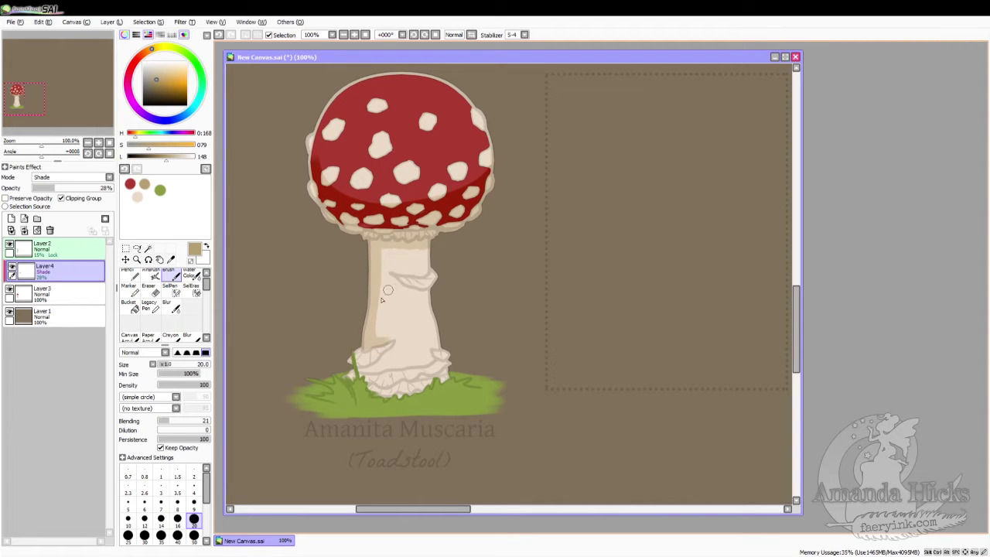
mouse_move(355, 371)
mouse_down()
mouse_move(390, 349)
mouse_move(380, 371)
mouse_move(347, 376)
mouse_move(372, 389)
mouse_up()
Step: Brush shadows into the grass on both sides of and below the mushroom's base
mouse_move(359, 348)
mouse_down()
mouse_move(362, 371)
mouse_move(360, 352)
mouse_move(376, 364)
mouse_move(347, 355)
mouse_move(349, 369)
mouse_move(324, 377)
mouse_move(333, 377)
mouse_move(314, 393)
mouse_move(325, 392)
mouse_move(315, 388)
mouse_move(326, 392)
mouse_move(306, 391)
mouse_move(307, 401)
mouse_move(369, 406)
mouse_move(297, 397)
mouse_up()
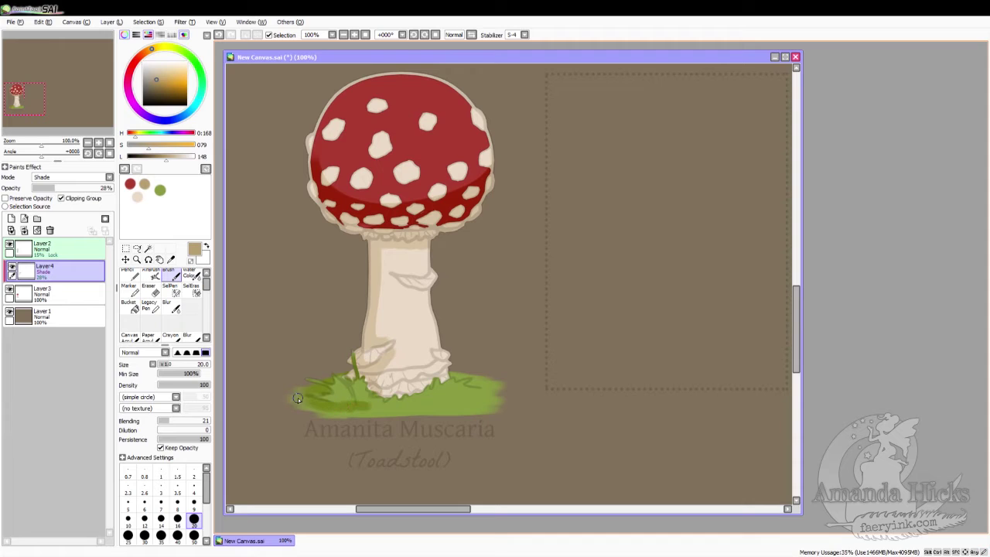
drag(367, 405, 401, 408)
mouse_move(455, 377)
mouse_down()
mouse_move(490, 388)
mouse_move(446, 403)
mouse_up()
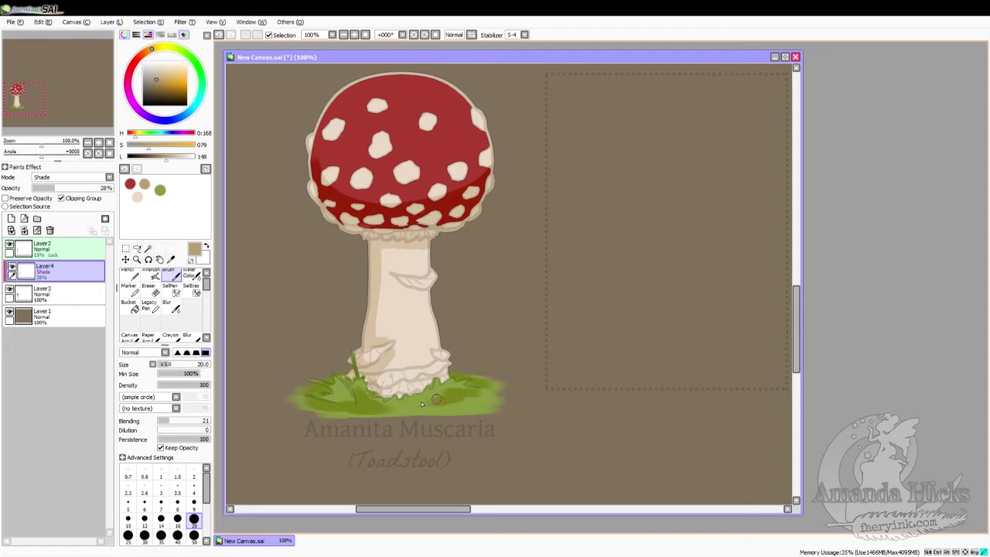
Step: Shade the stem's ring flap and the ruffled folds at its base with the Brush at size 9
click(193, 499)
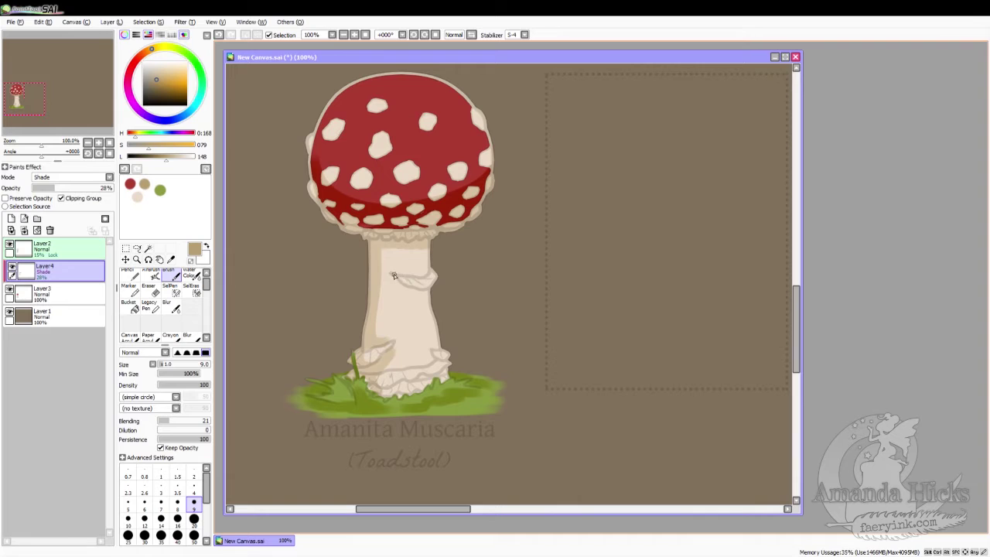
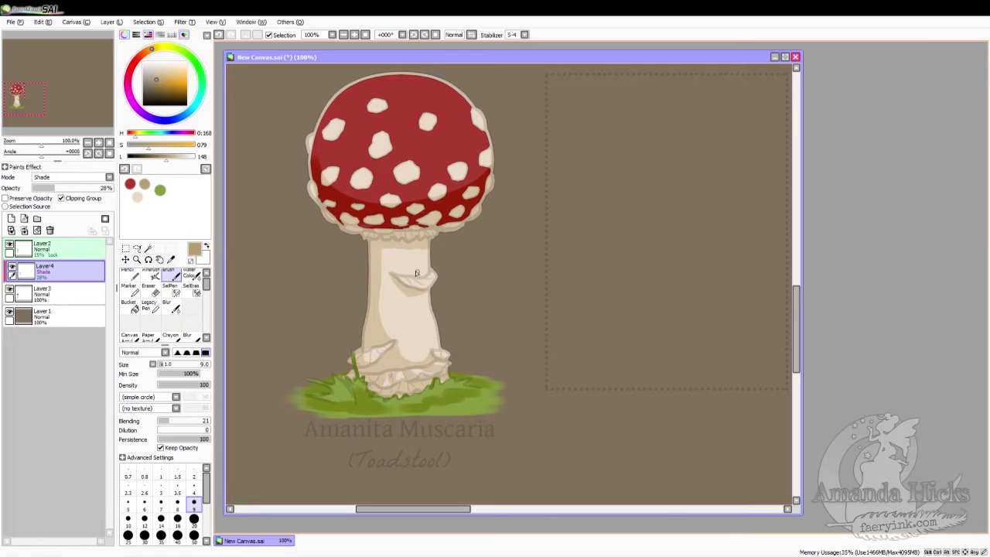
drag(403, 278, 432, 275)
Step: Extend the shadow up the cap's left side and across its lower half with the Brush at size 20
click(195, 518)
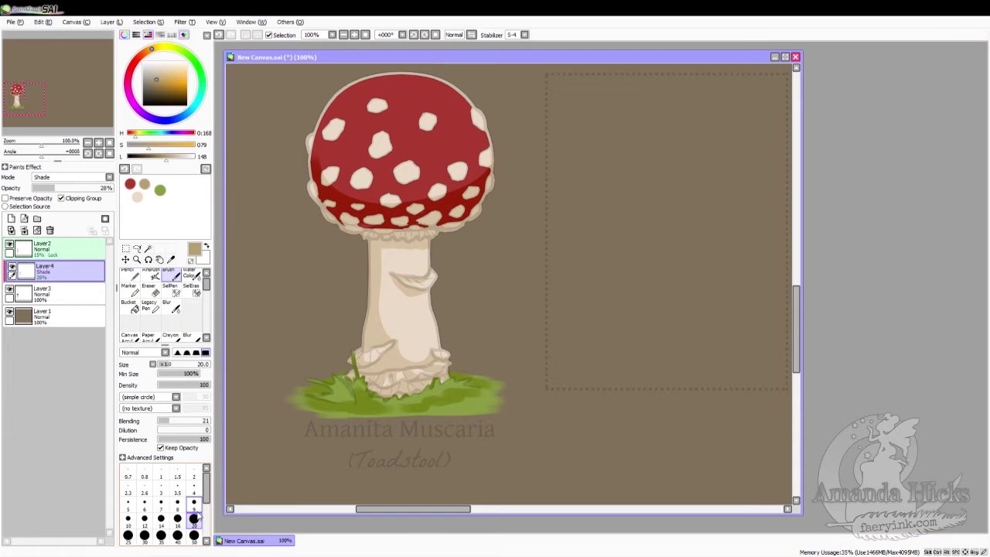
mouse_move(321, 130)
mouse_down()
mouse_move(354, 189)
mouse_move(310, 151)
mouse_move(312, 199)
mouse_up()
mouse_move(318, 128)
mouse_down()
mouse_move(382, 192)
mouse_move(340, 154)
mouse_move(490, 164)
mouse_move(390, 174)
mouse_up()
mouse_move(338, 87)
mouse_down()
mouse_move(325, 140)
mouse_move(489, 188)
mouse_up()
mouse_move(327, 113)
mouse_down()
mouse_move(426, 205)
mouse_move(479, 204)
mouse_move(338, 179)
mouse_move(324, 159)
mouse_move(465, 195)
mouse_move(368, 201)
mouse_up()
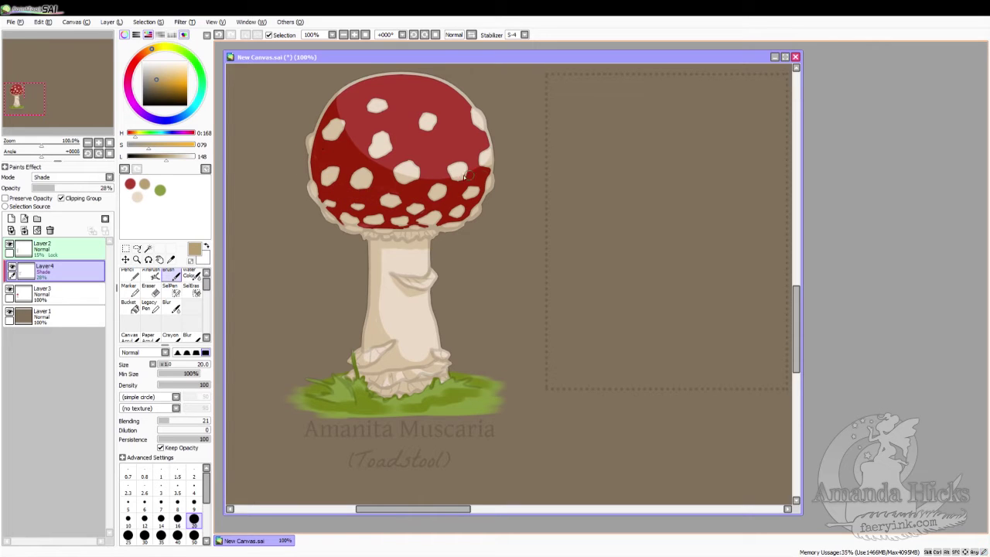
Step: Try Multiply mode on the shadow layer, return it to Shade, and set its opacity to 57%
click(72, 180)
click(64, 195)
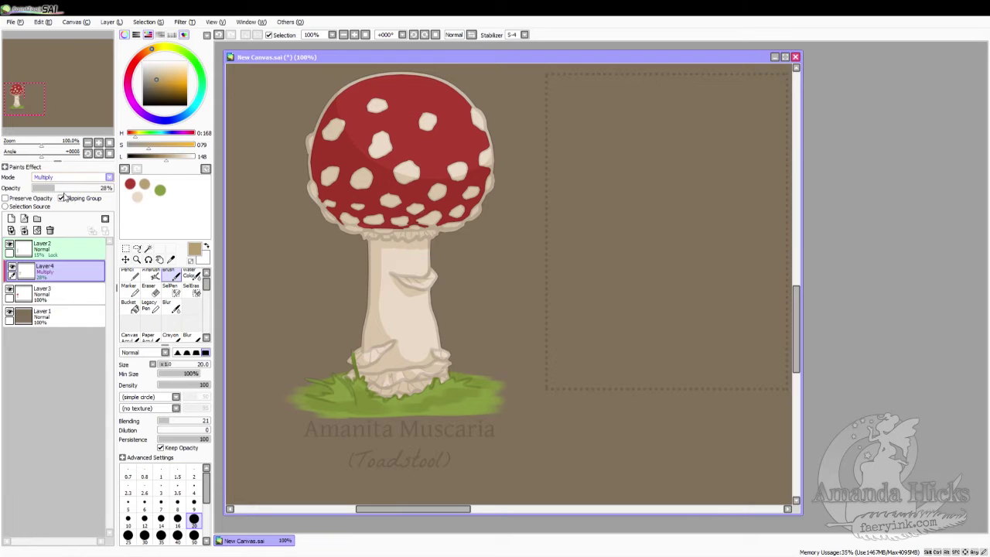
click(59, 225)
click(69, 189)
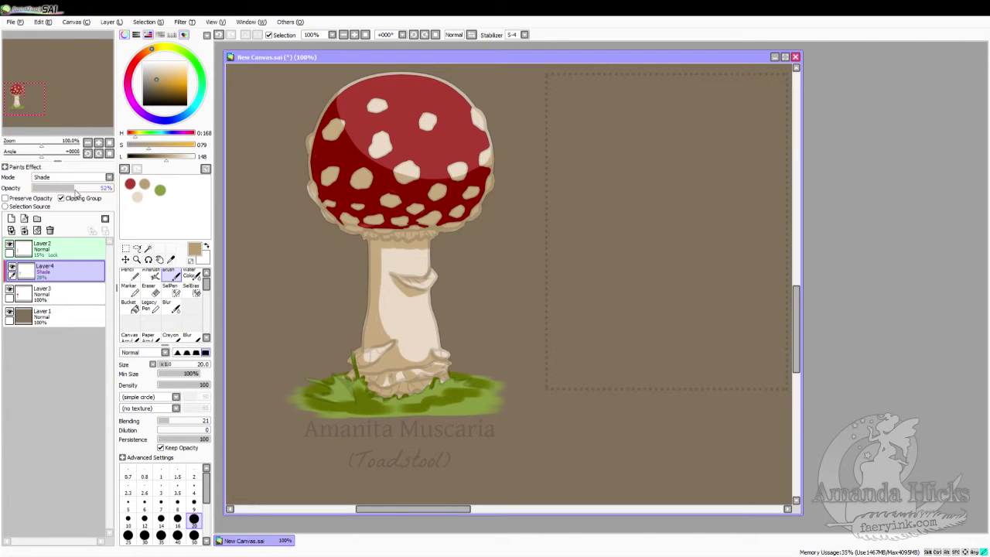
drag(78, 193, 79, 192)
Step: Blend the shadow edges on the cap, stem, grass and base folds with the Water Color brush at size 30
click(189, 274)
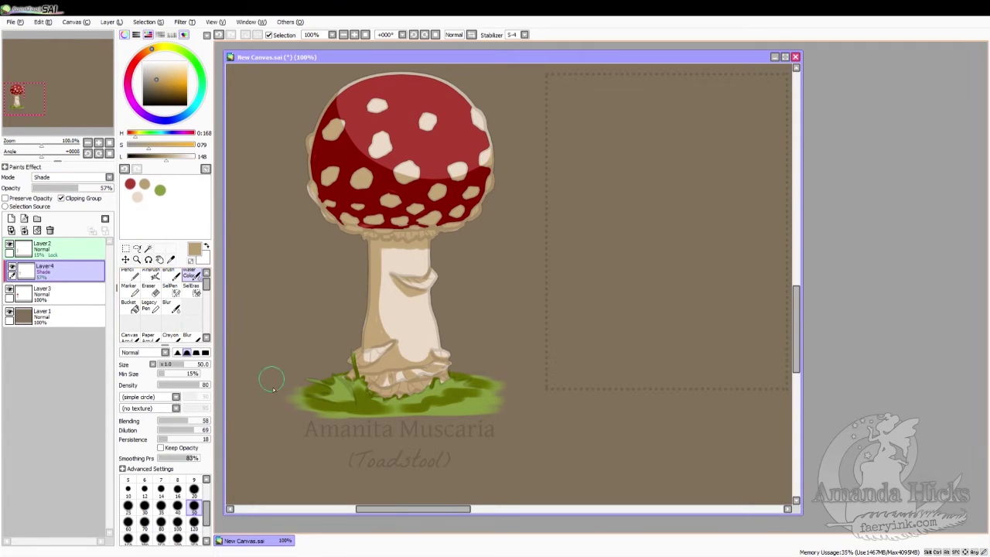
click(145, 506)
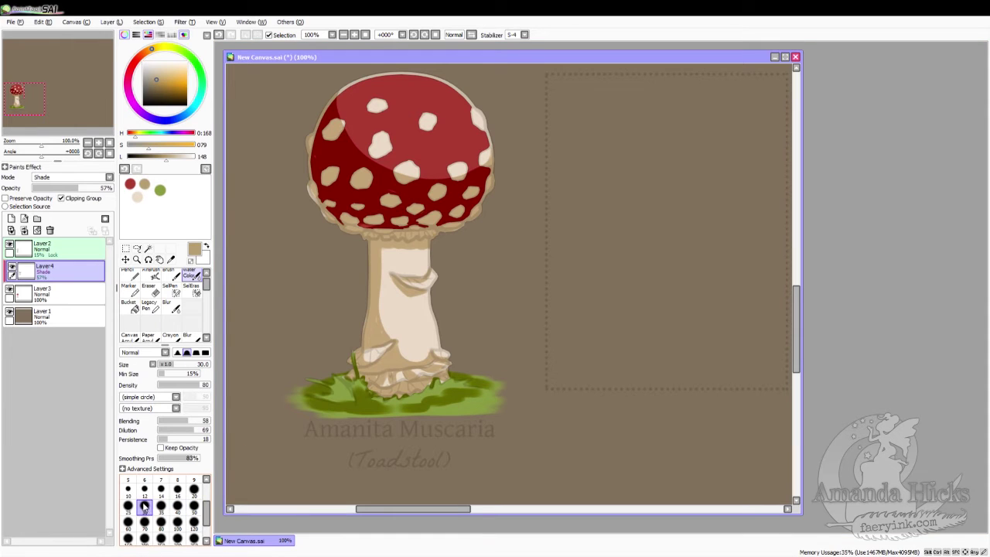
mouse_move(373, 157)
mouse_down()
mouse_move(401, 177)
mouse_move(349, 141)
mouse_move(386, 172)
mouse_up()
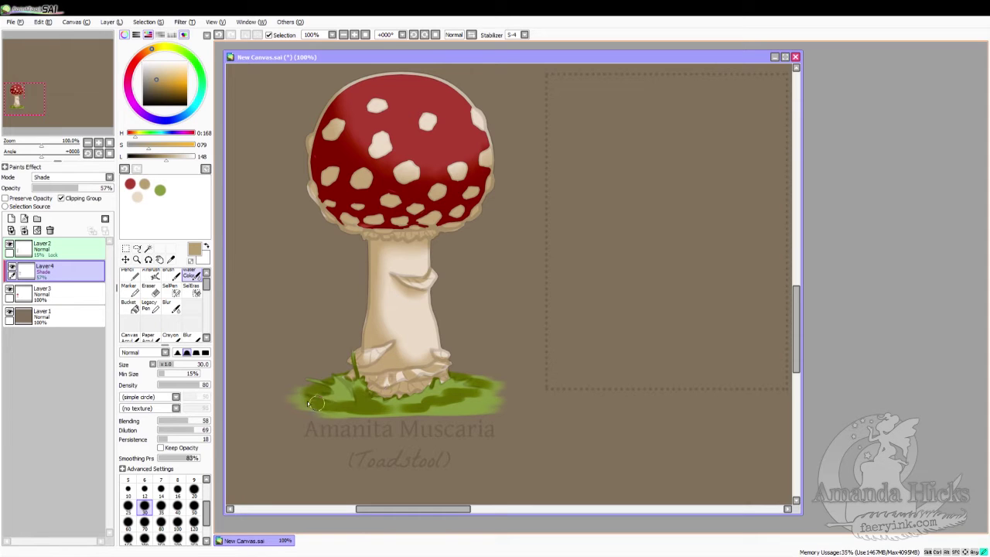
mouse_move(317, 403)
mouse_down()
mouse_move(309, 396)
mouse_move(324, 385)
mouse_move(350, 409)
mouse_move(340, 410)
mouse_move(321, 409)
mouse_move(415, 409)
mouse_move(487, 387)
mouse_move(463, 369)
mouse_move(428, 386)
mouse_move(439, 380)
mouse_up()
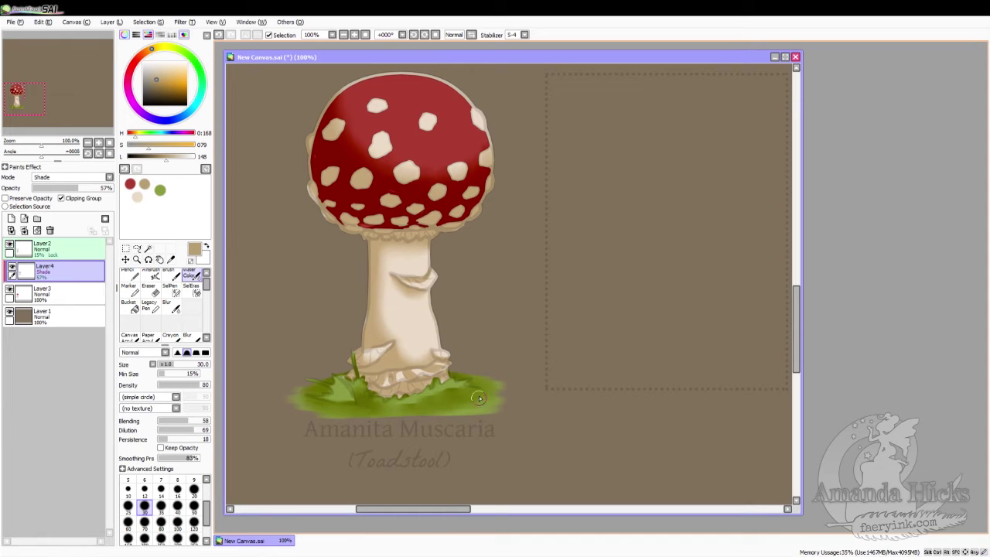
mouse_move(369, 382)
mouse_down()
mouse_move(396, 374)
mouse_move(450, 355)
mouse_up()
Step: Add a clipped layer above the shadow layer and store a darker brown with luminosity 108 as a swatch for the Brush
click(12, 219)
click(61, 198)
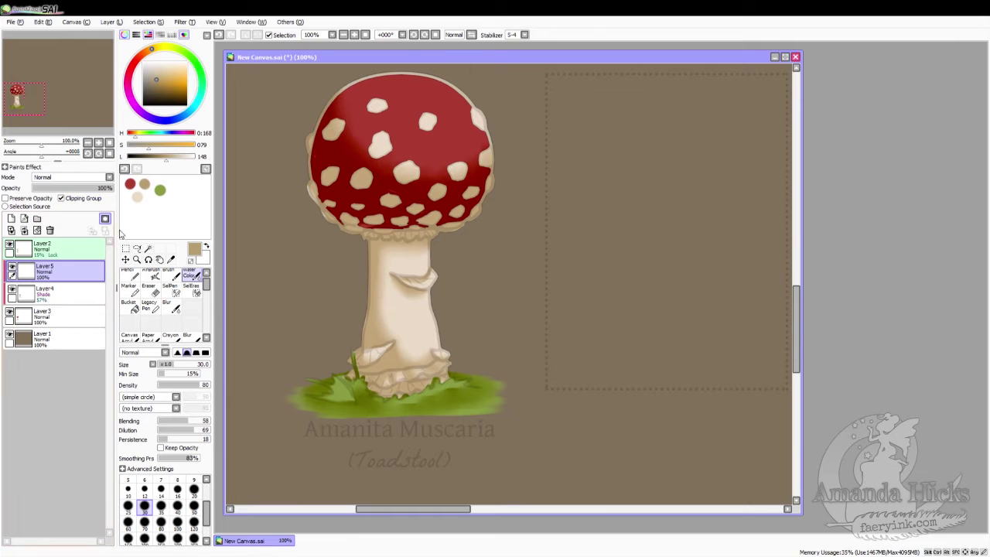
click(178, 277)
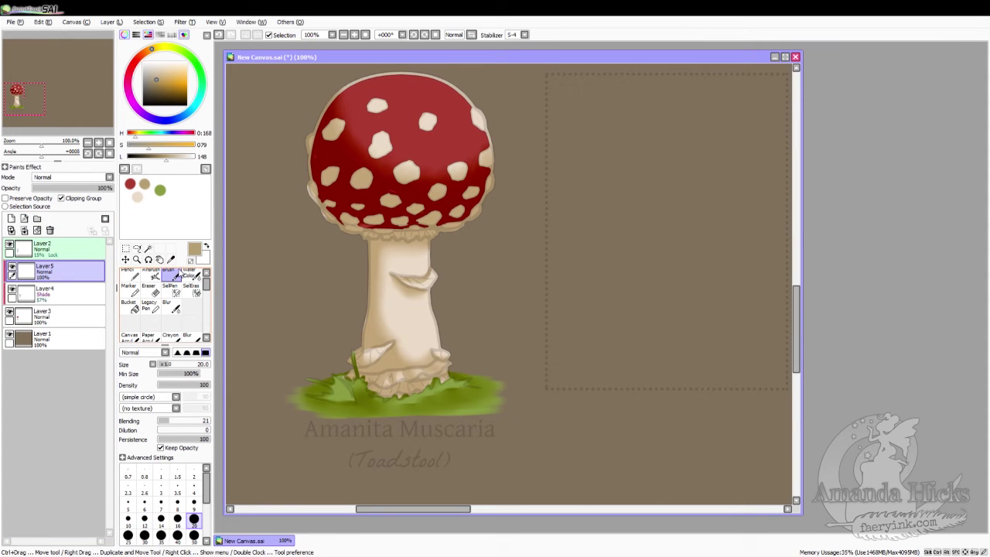
drag(167, 163, 164, 164)
click(157, 163)
click(152, 202)
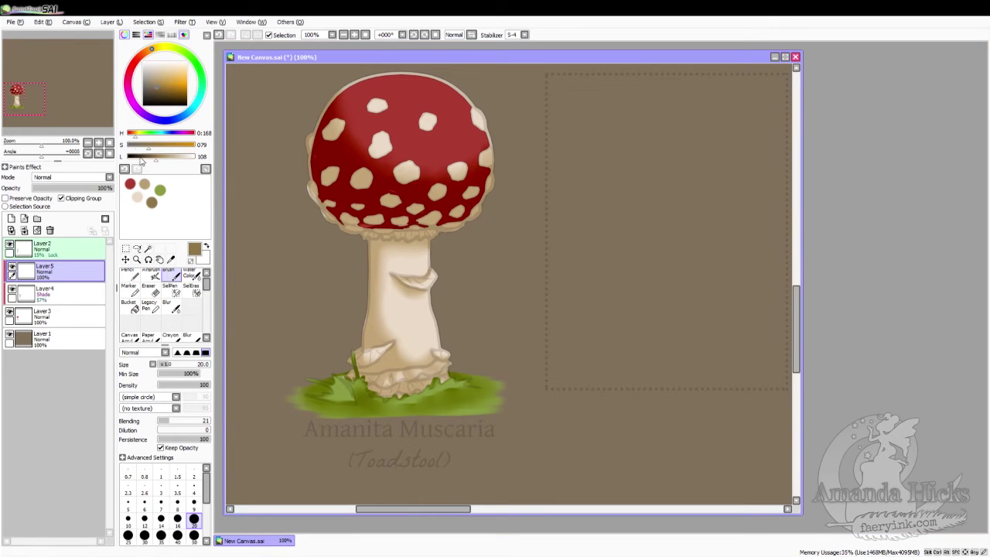
Step: Set the new clipped layer to Shade mode at 66% opacity
click(79, 223)
click(74, 188)
drag(87, 191, 87, 188)
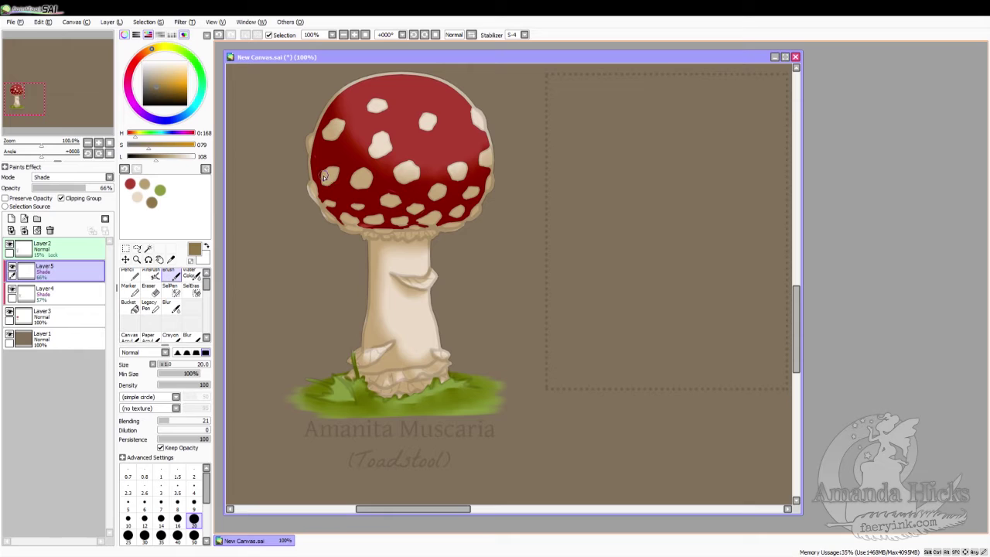
Step: Brush deeper shadows at size 20 along the cap's left and lower edges and down the stem's left side to its base
mouse_move(316, 170)
mouse_down()
mouse_move(329, 197)
mouse_move(321, 152)
mouse_move(316, 186)
mouse_move(333, 223)
mouse_move(344, 215)
mouse_move(318, 183)
mouse_move(341, 206)
mouse_move(339, 218)
mouse_move(381, 232)
mouse_move(364, 284)
mouse_move(362, 340)
mouse_move(371, 342)
mouse_move(370, 308)
mouse_up()
mouse_move(360, 222)
mouse_down()
mouse_move(461, 220)
mouse_move(402, 224)
mouse_move(461, 221)
mouse_move(435, 224)
mouse_move(485, 186)
mouse_up()
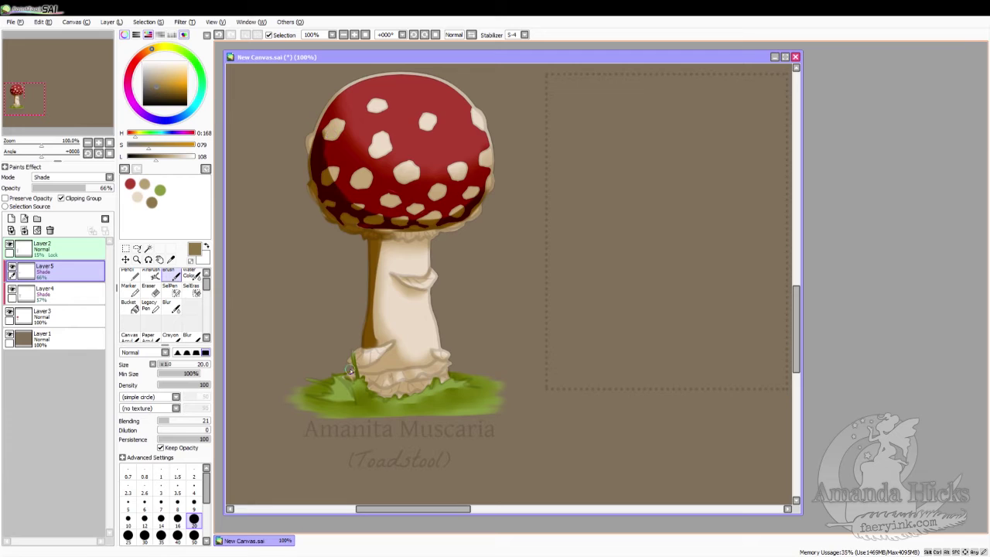
mouse_move(352, 372)
mouse_down()
mouse_move(389, 359)
mouse_move(383, 371)
mouse_move(348, 374)
mouse_up()
Step: Darken the base folds, the underside of the ring flap and the stem just below the cap with the Brush at size 9
key(bracketleft)
key(bracketleft)
key(bracketleft)
key(bracketleft)
key(bracketleft)
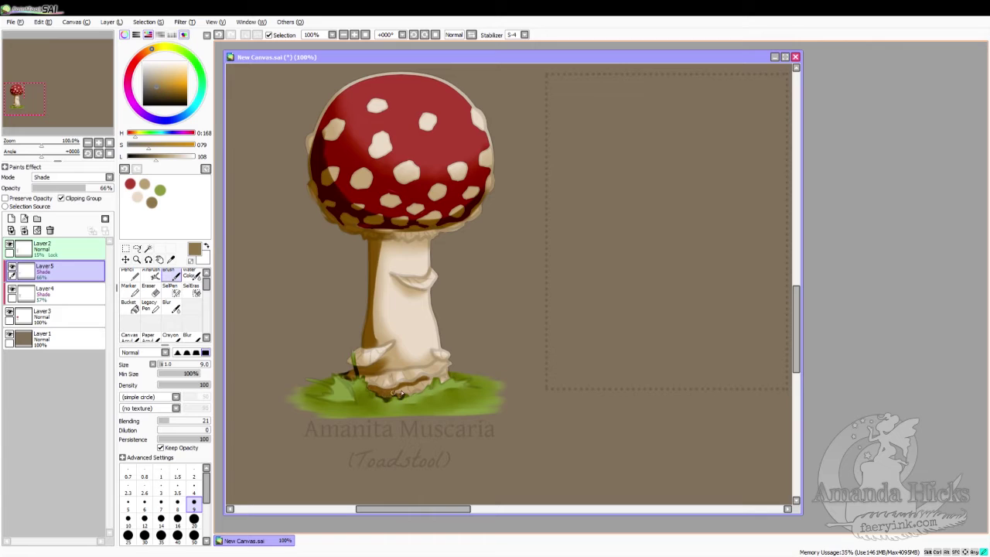
drag(393, 278, 424, 293)
drag(431, 238, 415, 244)
mouse_move(390, 244)
mouse_down()
mouse_move(373, 268)
mouse_move(385, 248)
mouse_up()
Step: Soften the deeper shadows on the cap, stem and base with the Water Color brush at size 20
click(190, 274)
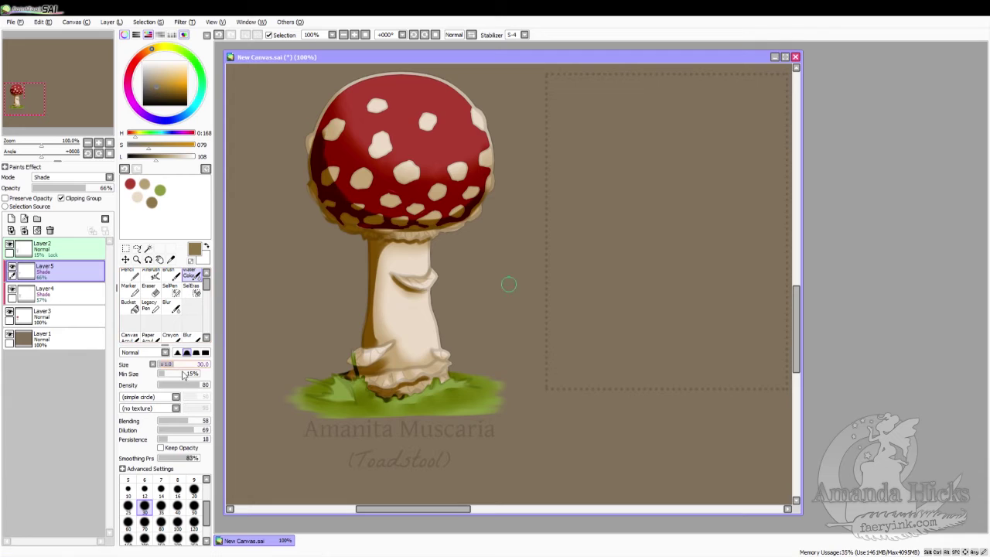
click(194, 489)
mouse_move(378, 262)
mouse_down()
mouse_move(377, 347)
mouse_move(375, 322)
mouse_move(396, 366)
mouse_move(381, 363)
mouse_move(411, 387)
mouse_up()
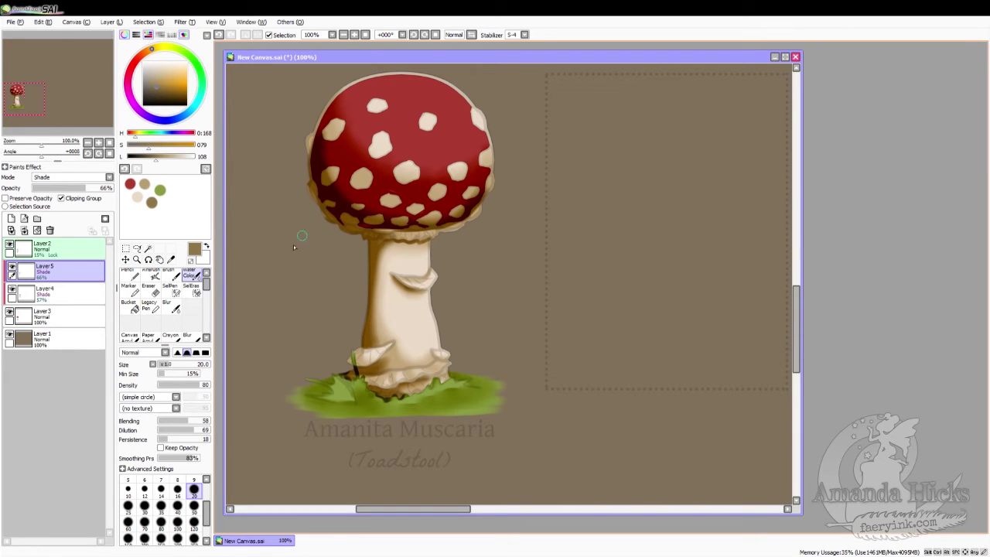
Step: Brush dark grass blades around the mushroom's base at size 9 and blend them with the Water Color brush at size 20
click(175, 276)
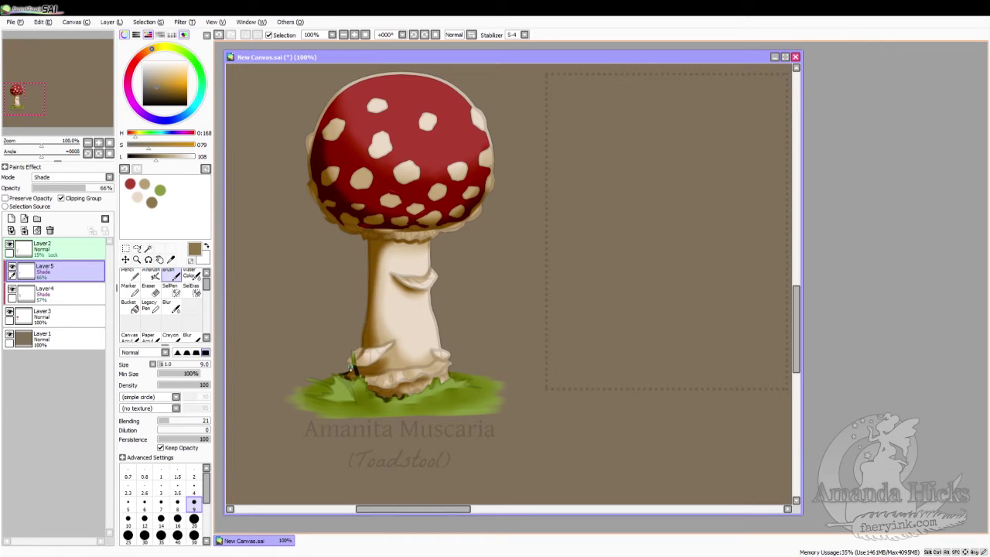
mouse_move(357, 350)
mouse_down()
mouse_move(358, 372)
mouse_move(350, 357)
mouse_move(348, 375)
mouse_up()
drag(355, 395, 322, 383)
drag(332, 383, 350, 397)
drag(362, 406, 354, 385)
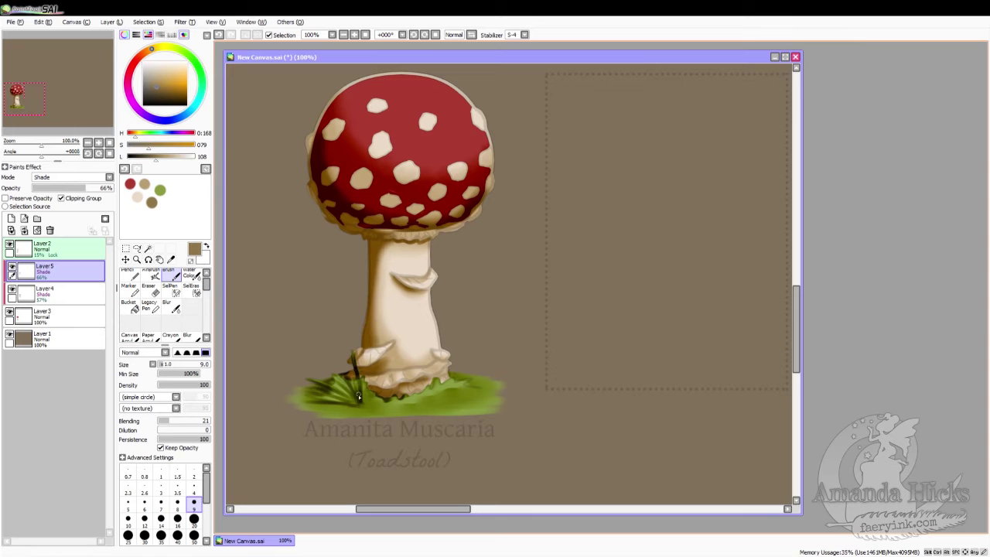
mouse_move(362, 401)
mouse_down()
mouse_move(368, 387)
mouse_move(390, 402)
mouse_move(375, 393)
mouse_move(378, 412)
mouse_move(358, 408)
mouse_move(397, 408)
mouse_up()
mouse_move(451, 392)
mouse_down()
mouse_move(473, 382)
mouse_move(440, 395)
mouse_move(456, 379)
mouse_move(424, 401)
mouse_move(481, 393)
mouse_move(451, 390)
mouse_move(466, 385)
mouse_move(452, 376)
mouse_move(463, 379)
mouse_move(387, 411)
mouse_move(473, 396)
mouse_up()
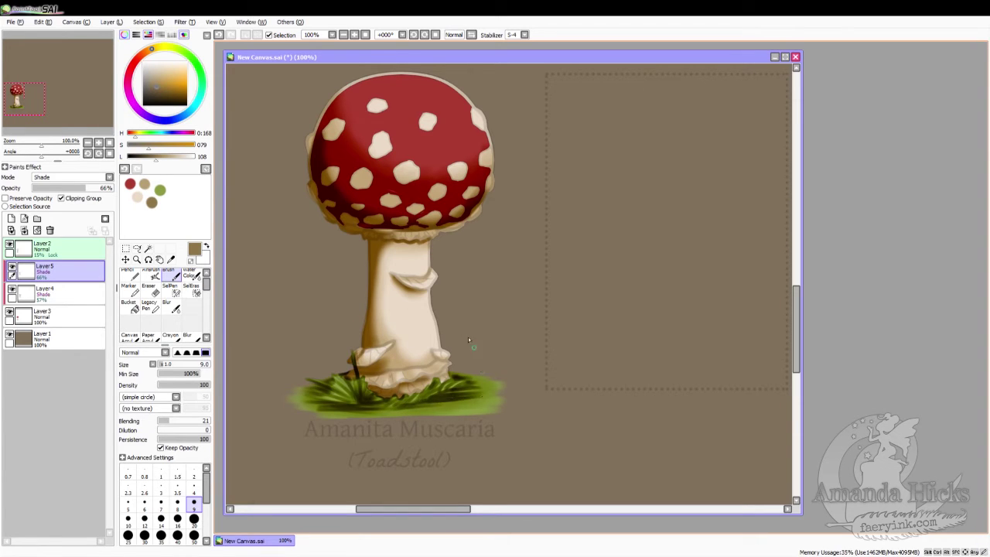
click(190, 275)
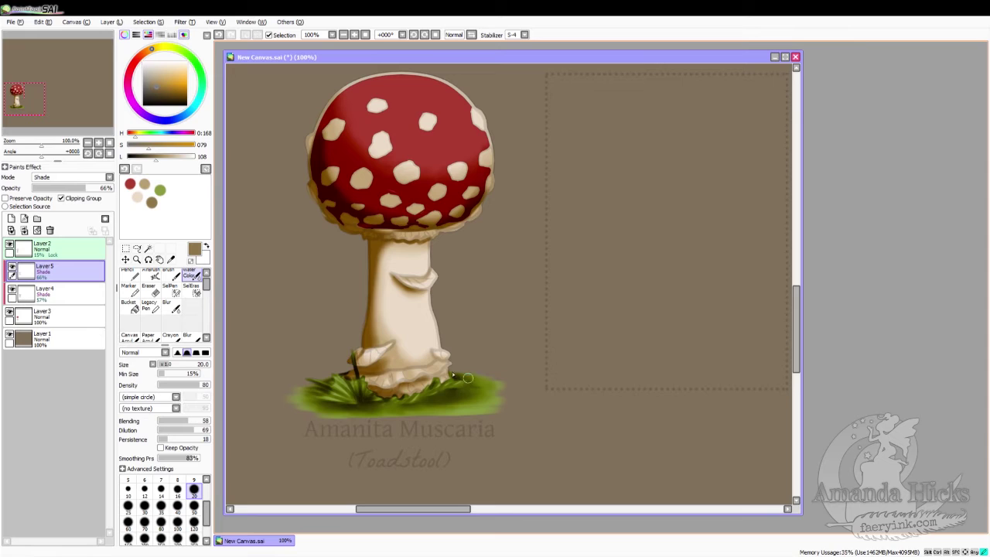
mouse_move(348, 375)
mouse_down()
mouse_move(384, 395)
mouse_move(376, 387)
mouse_up()
Step: Erase the shading over the tall grass blade in front of the base on both shadow layers with the Eraser at size 4
click(148, 290)
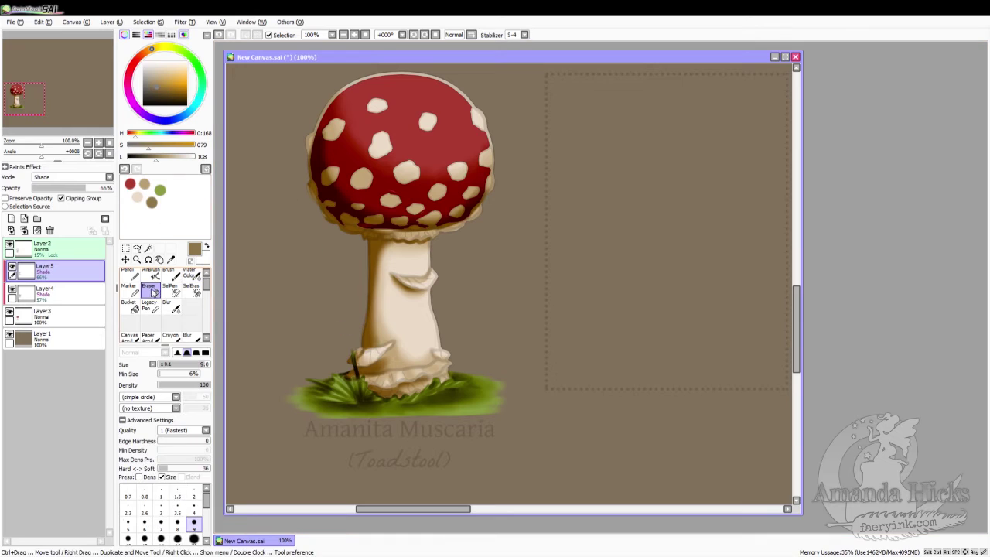
click(194, 506)
drag(353, 353, 358, 380)
drag(355, 359, 359, 377)
mouse_move(353, 355)
mouse_down()
mouse_move(358, 382)
mouse_move(355, 361)
mouse_move(356, 369)
mouse_up()
drag(355, 367, 359, 382)
drag(355, 360, 360, 382)
click(97, 289)
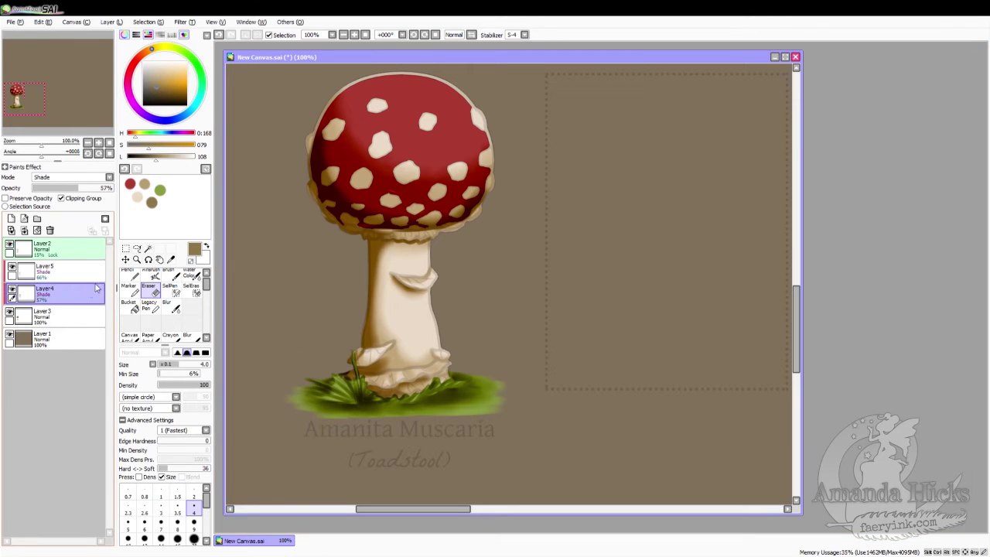
drag(354, 354, 361, 390)
mouse_move(355, 355)
mouse_down()
mouse_move(362, 393)
mouse_move(353, 358)
mouse_move(361, 385)
mouse_up()
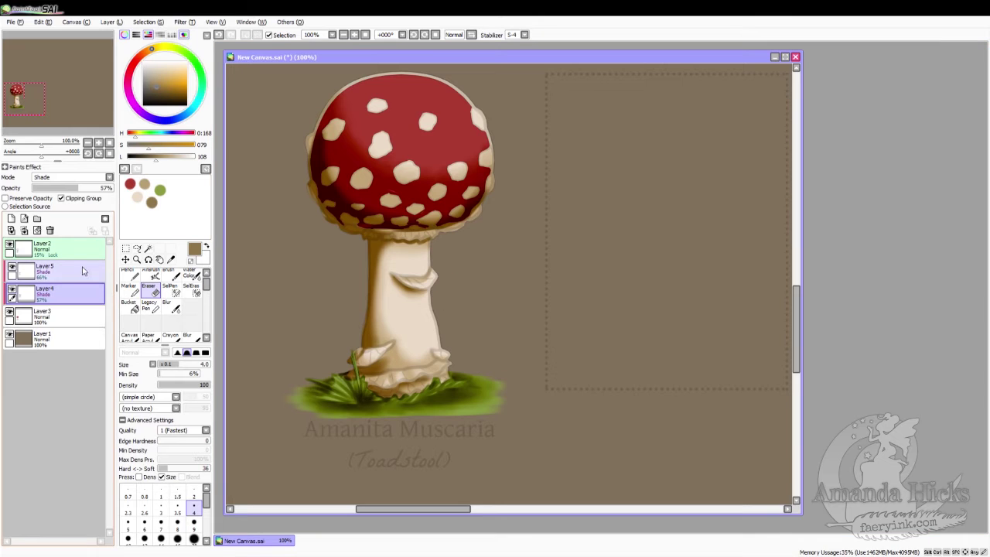
Step: Brush shadows onto the cap's pale spots at size 9 on the lower shadow layer
click(173, 274)
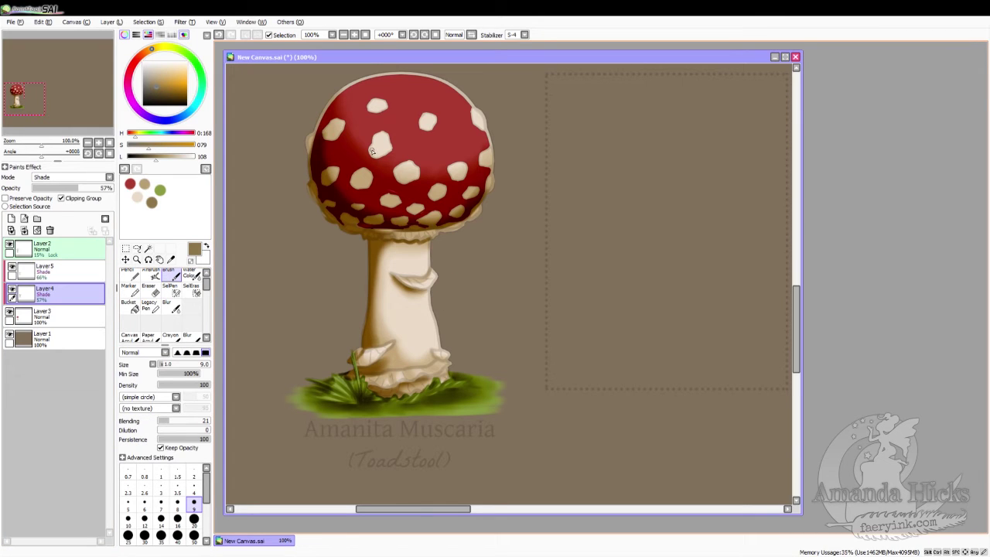
drag(373, 151, 379, 156)
mouse_move(372, 151)
mouse_down()
mouse_move(399, 175)
mouse_move(412, 175)
mouse_move(364, 184)
mouse_up()
mouse_move(425, 124)
mouse_down()
mouse_move(374, 108)
mouse_move(388, 106)
mouse_up()
drag(328, 134, 331, 130)
drag(454, 175, 486, 163)
drag(477, 122, 479, 121)
drag(314, 136, 309, 153)
drag(482, 206, 471, 219)
drag(446, 229, 450, 225)
Step: Blend the shadows on the cap's spots with the Water Color brush at size 20
click(189, 276)
mouse_move(406, 172)
mouse_down()
mouse_move(398, 147)
mouse_move(373, 149)
mouse_up()
drag(376, 105, 375, 107)
mouse_move(434, 121)
mouse_down()
mouse_move(425, 122)
mouse_move(475, 120)
mouse_up()
drag(464, 168, 453, 170)
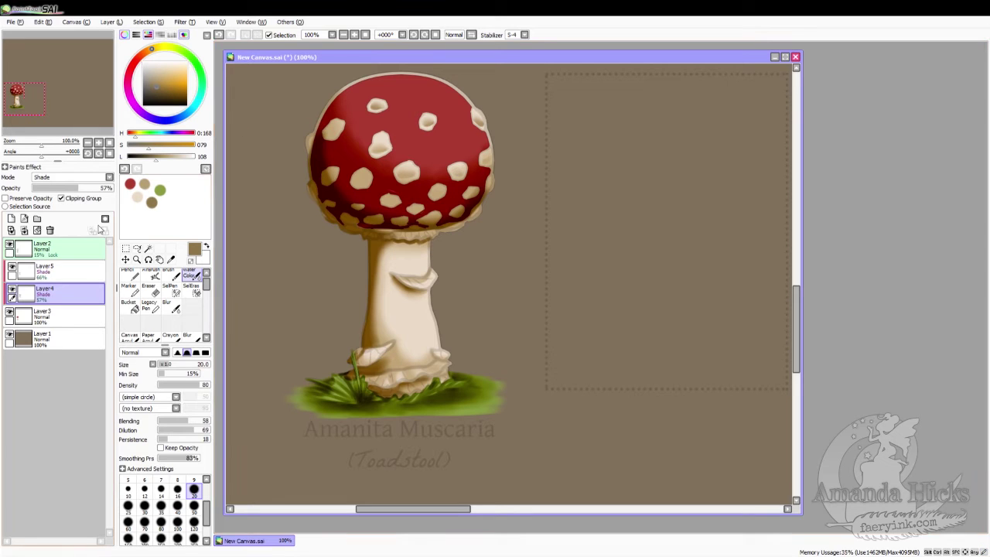
Step: Add darker shadows to the cap's spots on the upper shadow layer with the Brush at size 9
click(46, 271)
click(169, 276)
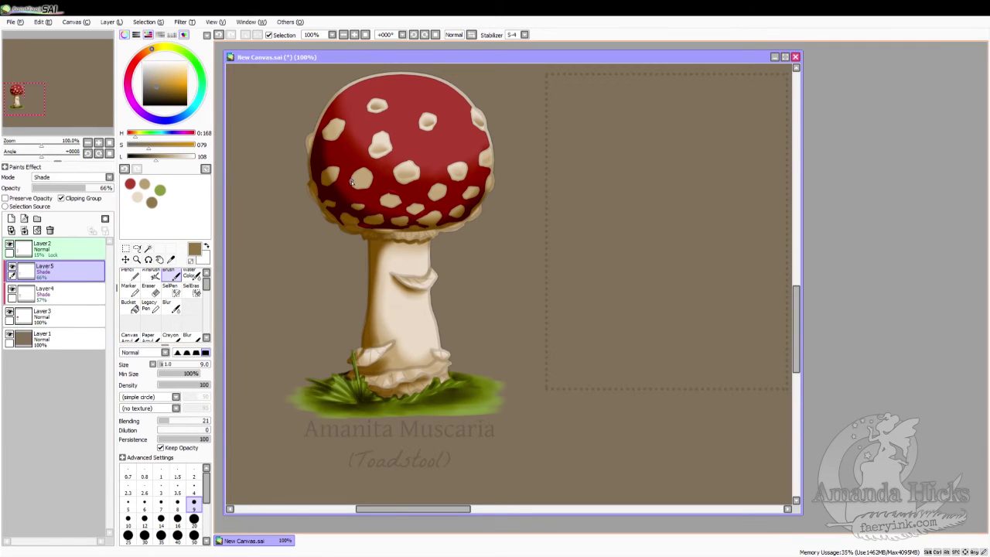
drag(362, 183, 361, 184)
mouse_move(356, 182)
mouse_down()
mouse_move(365, 183)
mouse_move(327, 180)
mouse_up()
drag(328, 180, 325, 177)
drag(329, 135, 343, 142)
drag(387, 202, 396, 204)
mouse_move(455, 174)
mouse_down()
mouse_move(490, 164)
mouse_move(487, 187)
mouse_move(472, 193)
mouse_up()
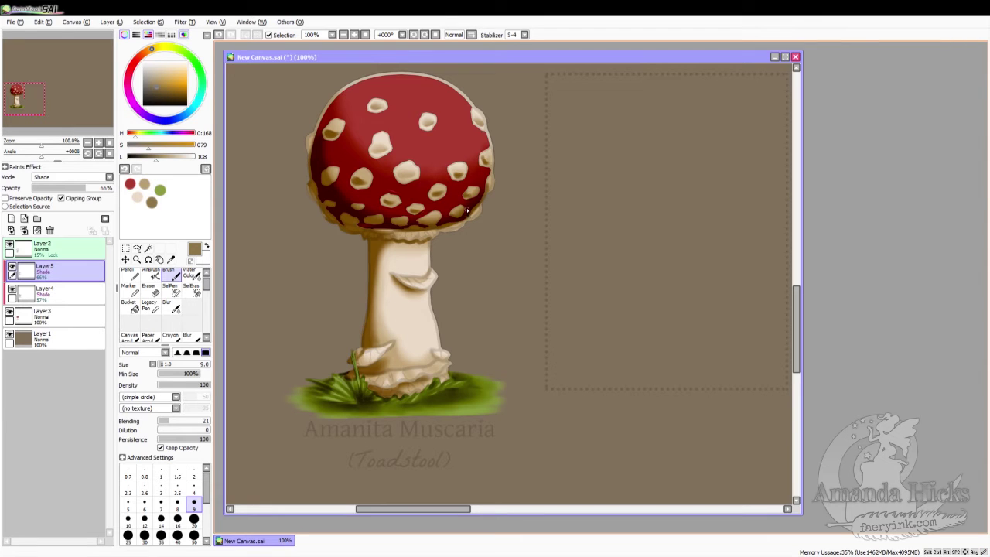
drag(374, 149, 388, 152)
Step: Deepen the shadows on the stem's ring flap and on the pointed fold at the base's left side
drag(393, 273, 420, 288)
drag(393, 344, 357, 372)
drag(374, 362, 395, 342)
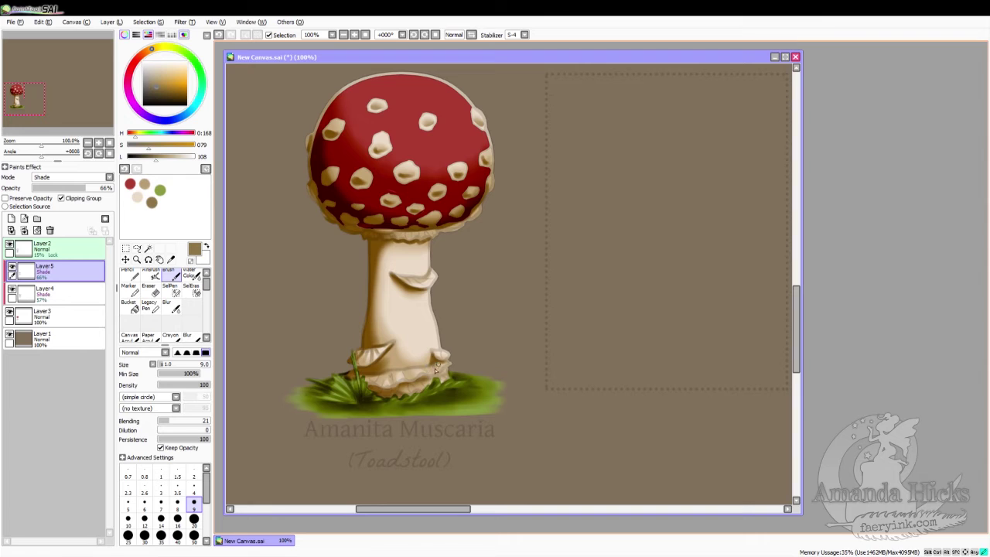
Step: Brush dark pleats into the ruffled folds around the stem's base
drag(453, 365, 425, 377)
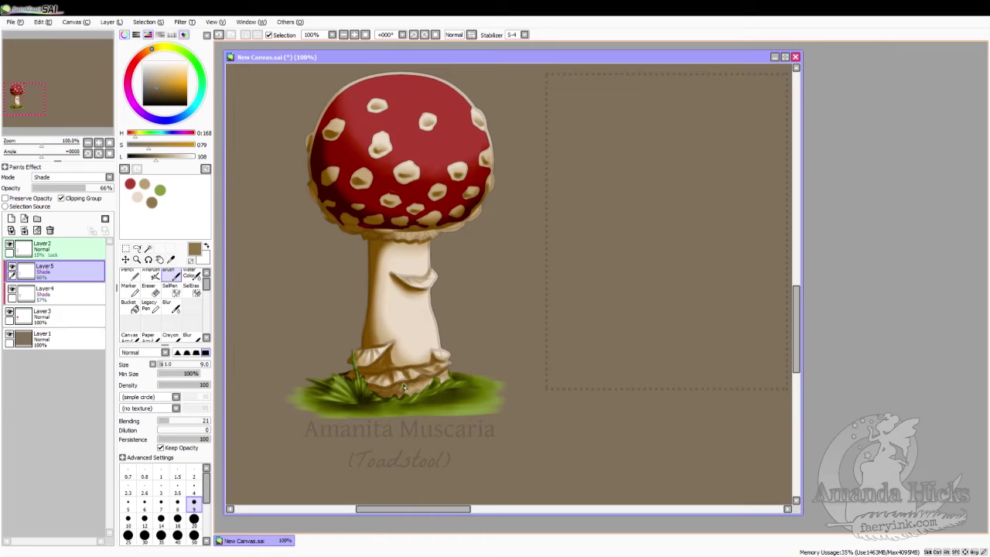
mouse_move(385, 393)
mouse_down()
mouse_move(373, 390)
mouse_move(394, 392)
mouse_move(386, 397)
mouse_up()
drag(410, 391, 426, 378)
drag(424, 381, 426, 376)
mouse_move(439, 380)
mouse_down()
mouse_move(450, 377)
mouse_move(411, 396)
mouse_up()
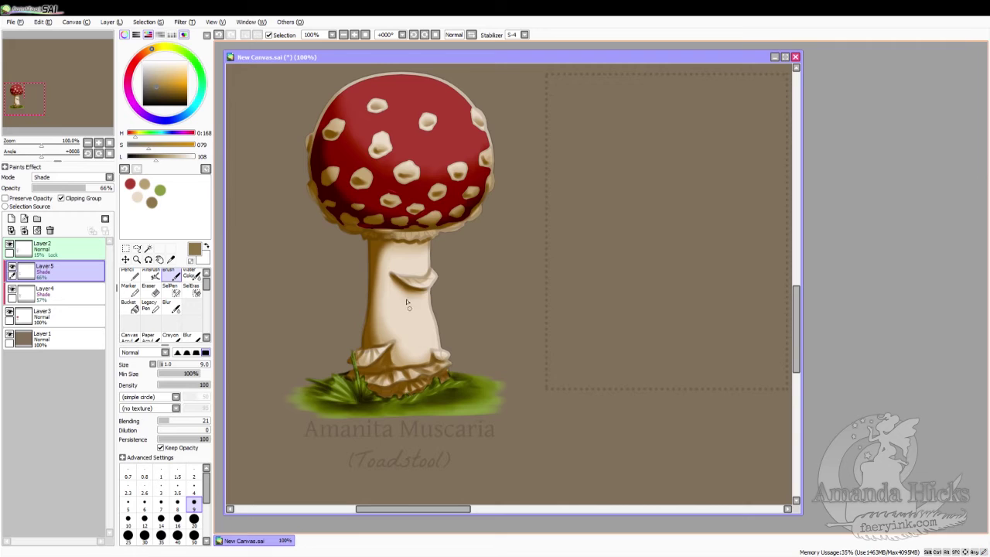
Step: Blend the pleat shadows on the base folds with the Water Color brush at size 20
click(191, 275)
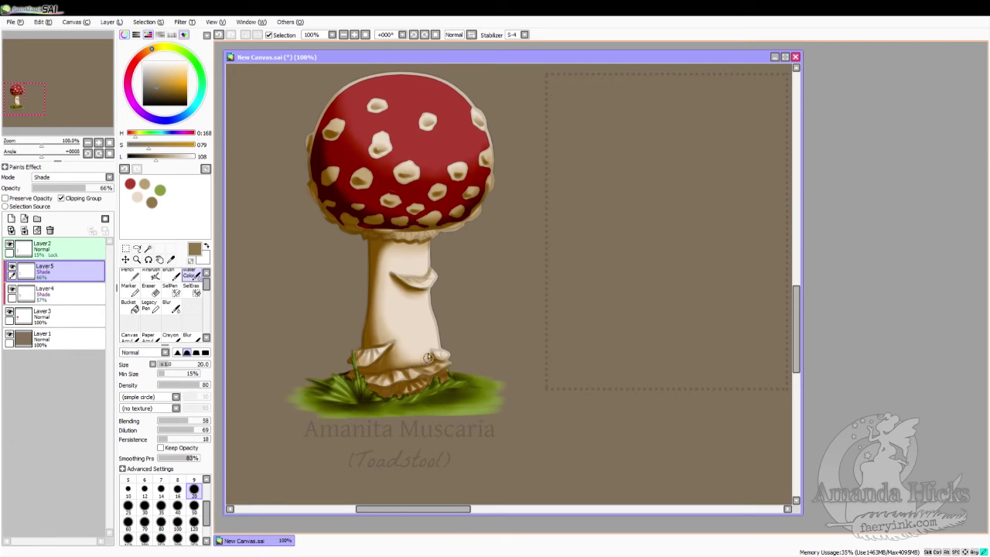
drag(432, 370, 427, 375)
click(172, 276)
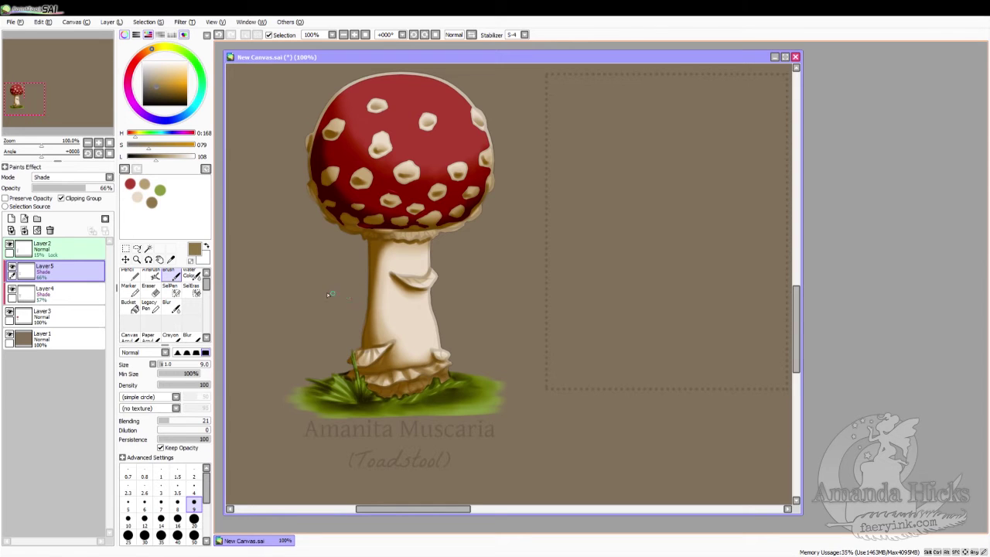
Step: Soften the darker shadows on the cap's spots with the Water Color brush at size 10
click(193, 276)
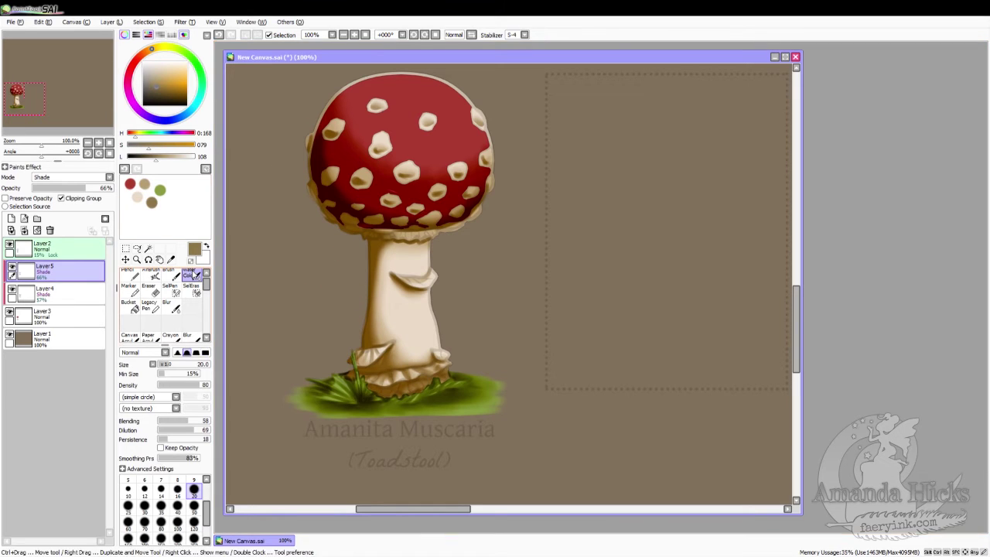
click(128, 490)
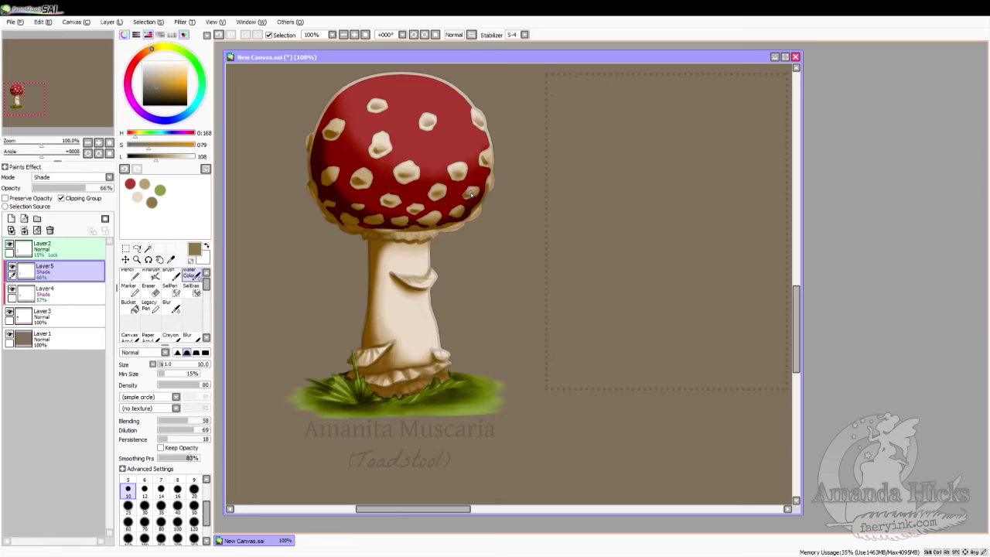
mouse_move(395, 205)
mouse_down()
mouse_move(383, 201)
mouse_move(419, 210)
mouse_up()
drag(362, 180, 362, 183)
drag(366, 176, 361, 183)
drag(379, 150, 381, 153)
mouse_move(334, 127)
mouse_down()
mouse_move(328, 140)
mouse_move(339, 133)
mouse_up()
drag(484, 152, 491, 164)
Step: Check the mushroom on the whole canvas, then return to a 100% close-up of its cap
click(365, 34)
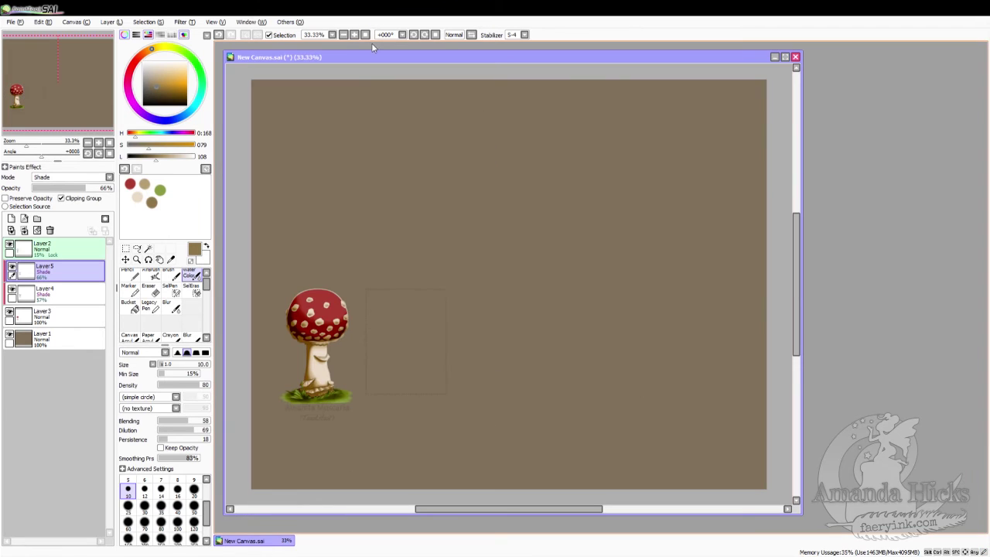
click(137, 259)
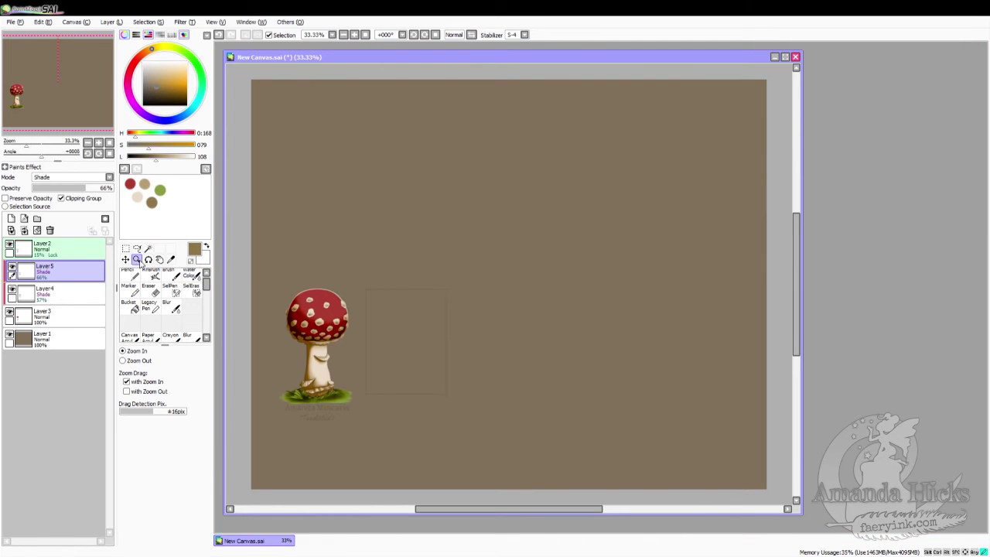
click(301, 326)
click(301, 317)
click(287, 312)
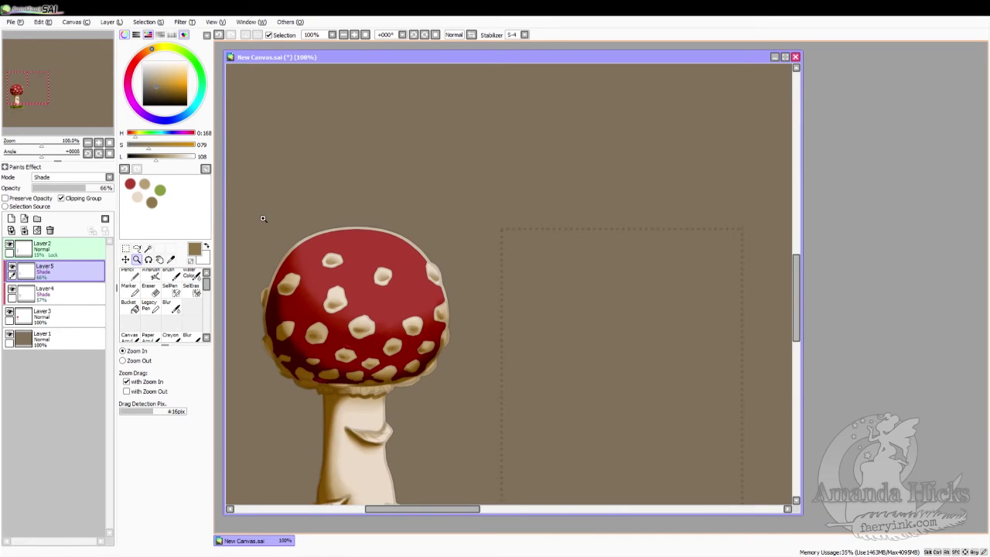
Step: Add a clipped layer directly above the base color layer and choose the cap's red for the Brush at size 9
click(46, 314)
click(11, 219)
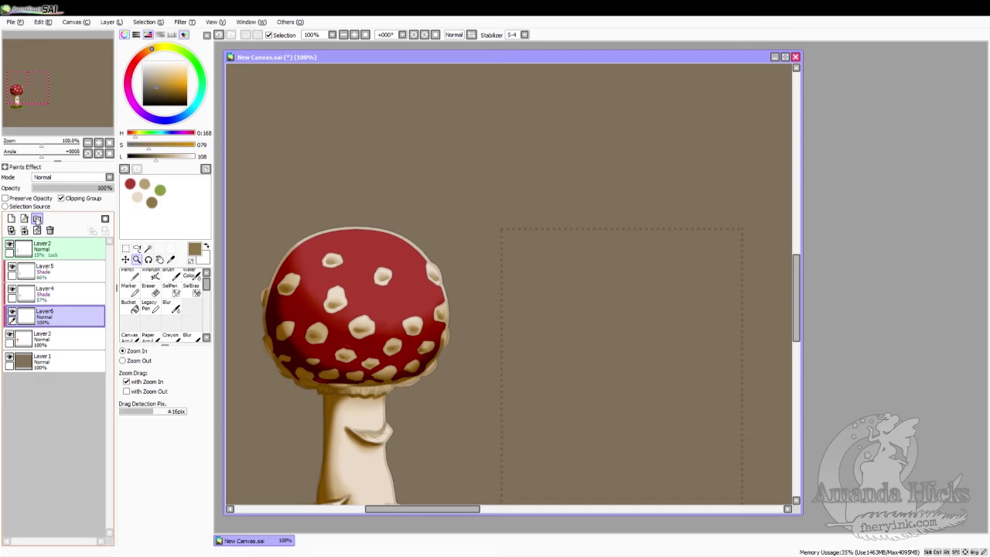
click(171, 259)
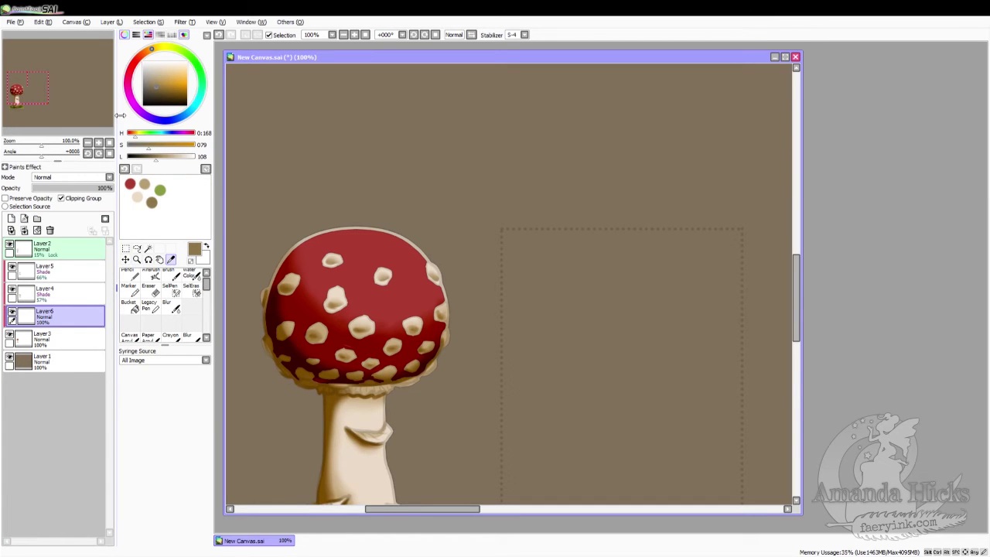
click(133, 184)
click(170, 276)
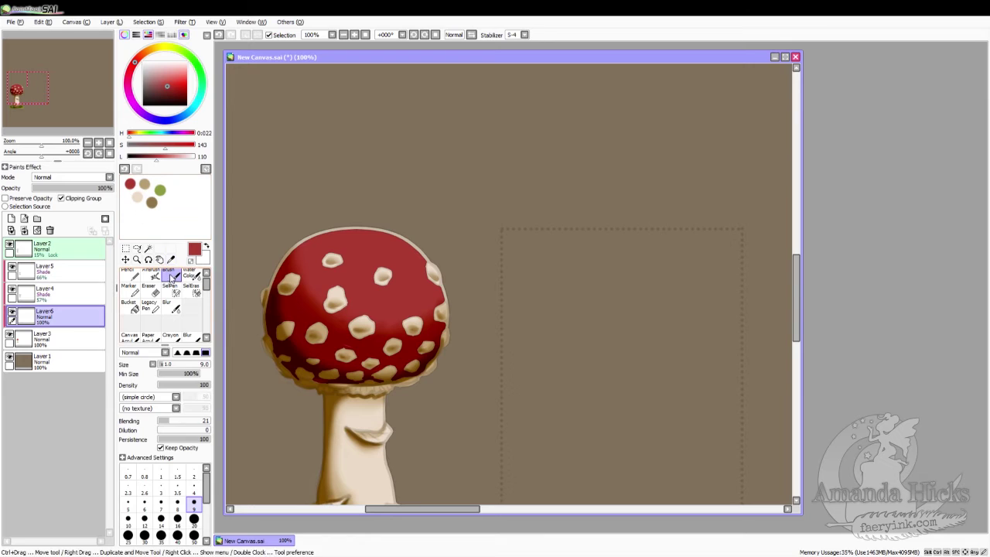
Step: Paint red along the cap's top and right rim to cover the pale edge, working around the spots
mouse_move(369, 227)
mouse_down()
mouse_move(424, 242)
mouse_move(393, 234)
mouse_move(427, 260)
mouse_move(401, 235)
mouse_move(429, 261)
mouse_up()
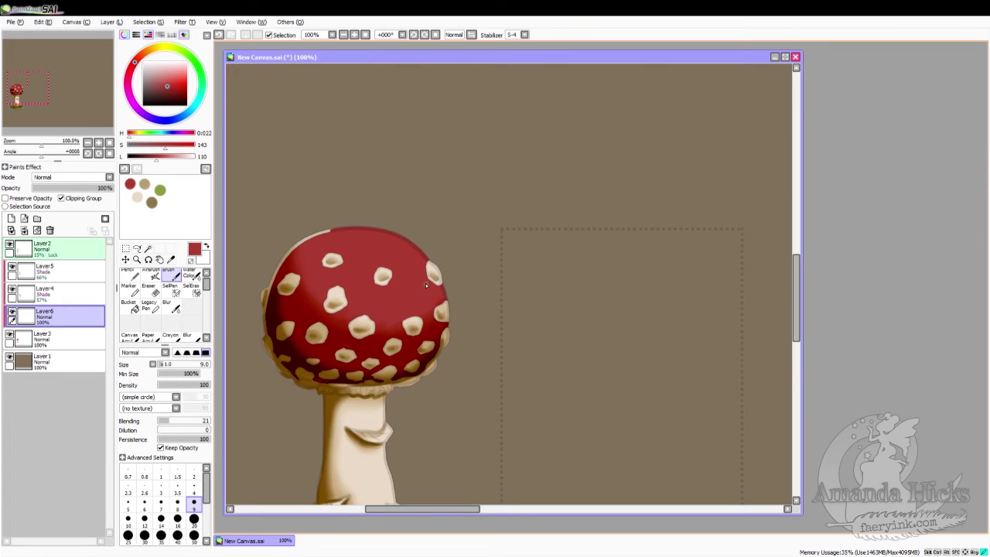
drag(425, 263, 429, 281)
drag(444, 322, 444, 303)
mouse_move(435, 321)
mouse_down()
mouse_move(447, 324)
mouse_move(443, 355)
mouse_move(429, 368)
mouse_up()
Step: Clean up the cap's lower rim with red strokes between and below the bottom row of spots
drag(434, 362, 386, 385)
drag(402, 380, 373, 386)
drag(376, 386, 365, 385)
drag(367, 384, 363, 385)
drag(365, 384, 373, 381)
mouse_move(373, 381)
mouse_down()
mouse_move(396, 379)
mouse_move(372, 380)
mouse_move(391, 376)
mouse_move(389, 369)
mouse_move(346, 381)
mouse_move(373, 362)
mouse_move(341, 376)
mouse_move(365, 386)
mouse_move(326, 384)
mouse_move(346, 387)
mouse_move(325, 386)
mouse_move(314, 382)
mouse_up()
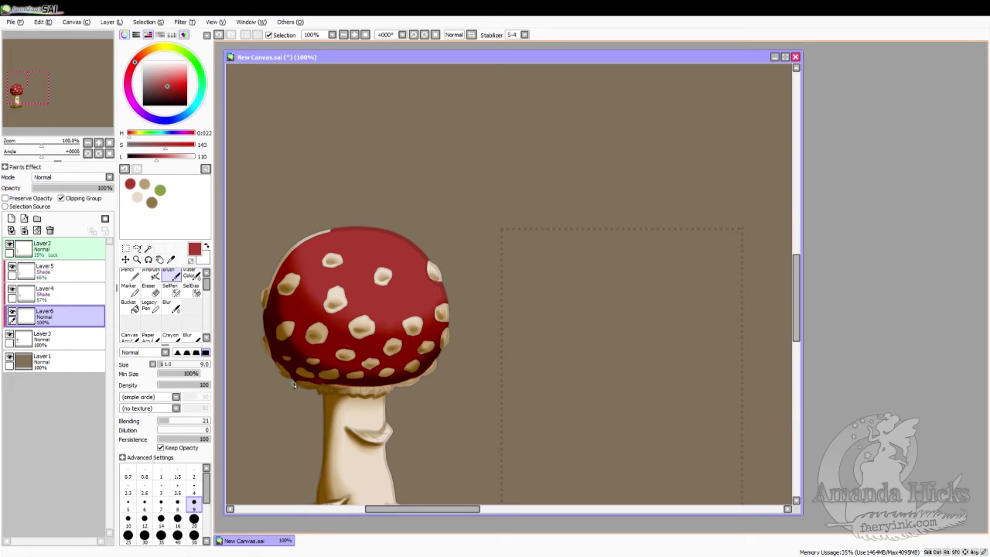
Step: Cover the pale edge on the cap's upper left with red, and merge the touch-up layer into the base colors
mouse_move(264, 311)
mouse_down()
mouse_move(289, 255)
mouse_move(273, 287)
mouse_up()
mouse_move(316, 236)
mouse_down()
mouse_move(292, 249)
mouse_move(360, 224)
mouse_up()
mouse_move(325, 253)
mouse_down()
mouse_move(323, 267)
mouse_move(345, 263)
mouse_up()
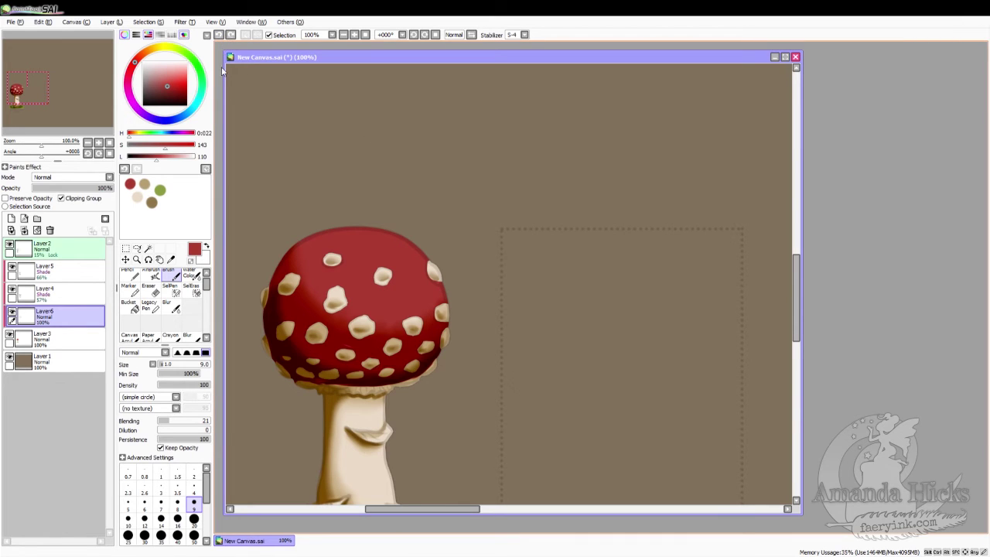
drag(350, 386, 325, 386)
click(364, 35)
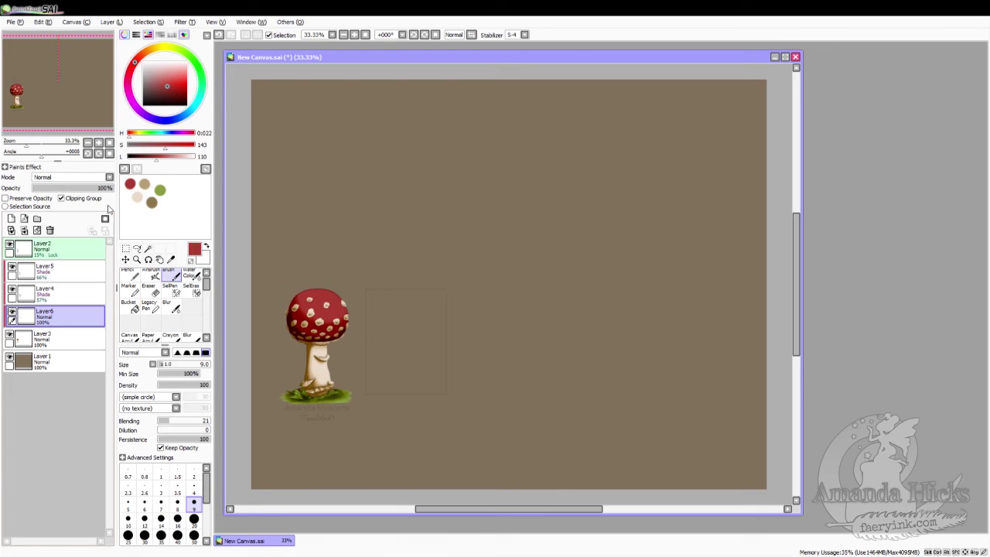
click(22, 231)
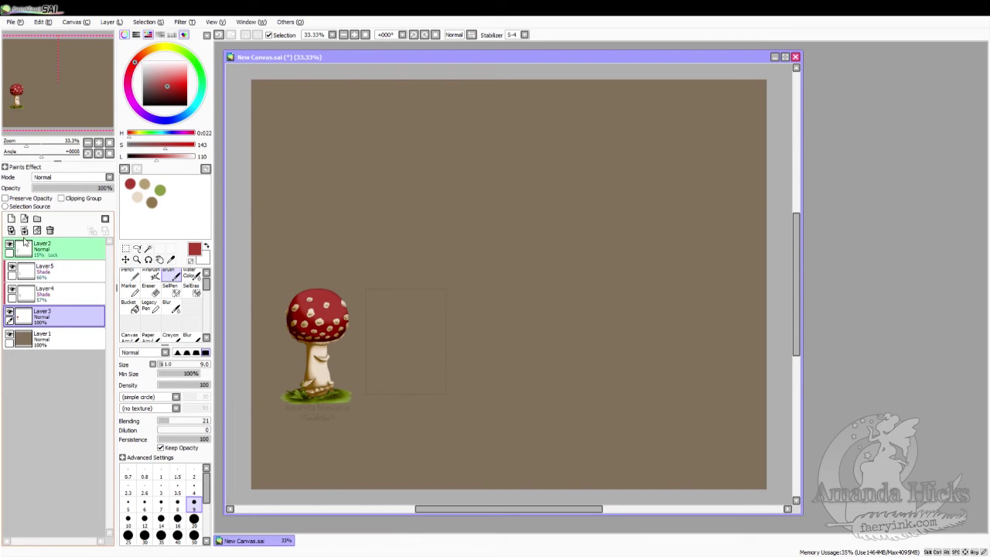
Step: Add a new layer above the upper Shade layer and lower the line art layer's opacity to 5%
click(56, 277)
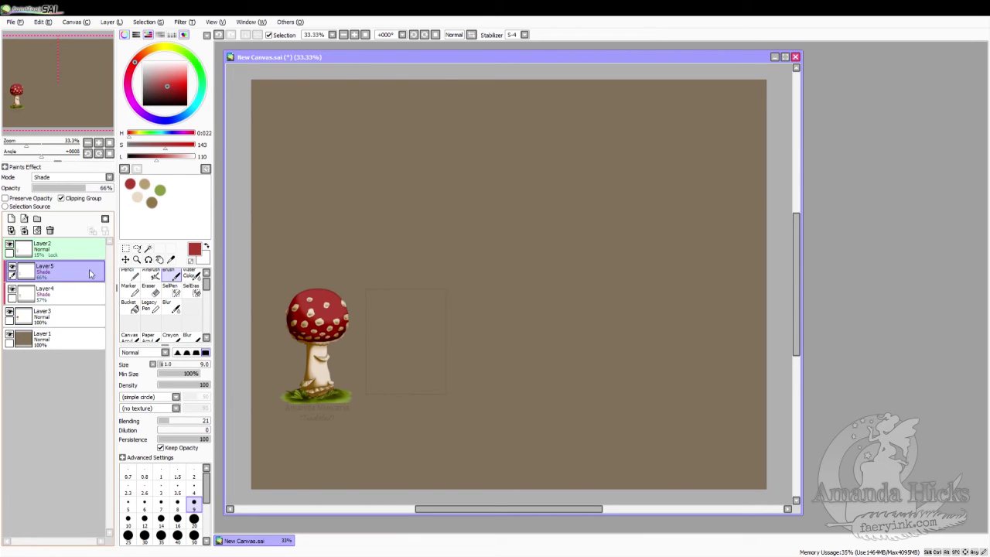
click(170, 259)
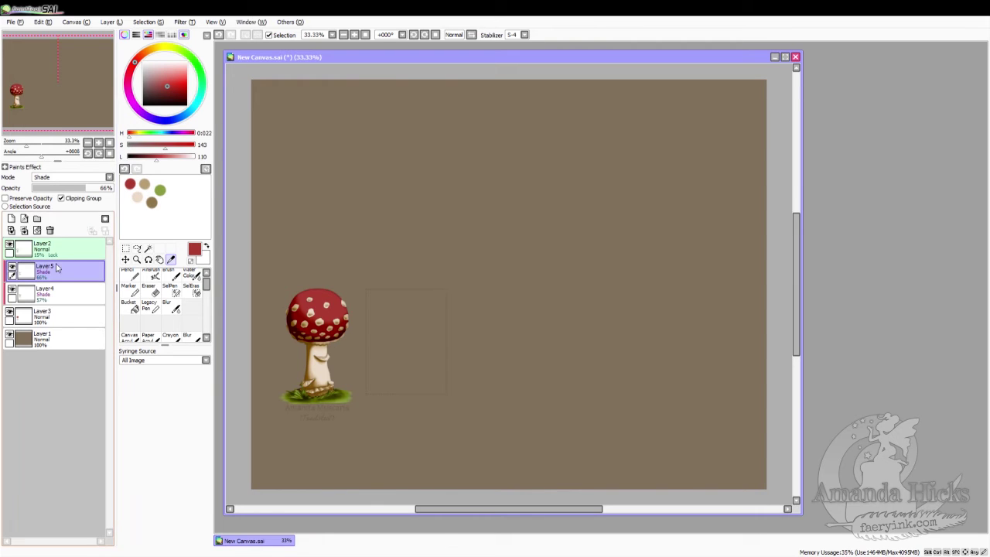
click(13, 220)
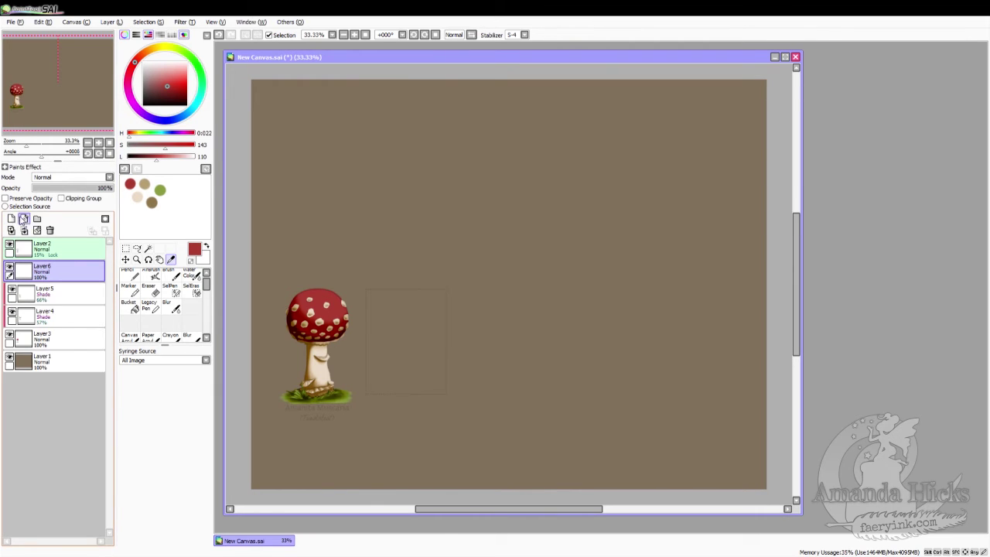
click(53, 246)
drag(45, 191, 37, 193)
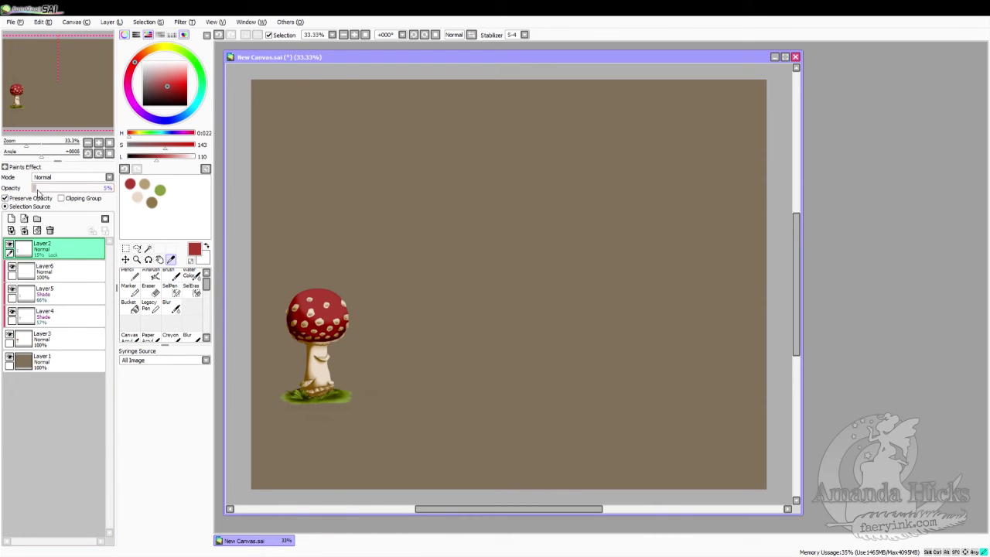
Step: Make the new layer a clipped Luminosity layer and sample the light cream color from the stem
click(52, 271)
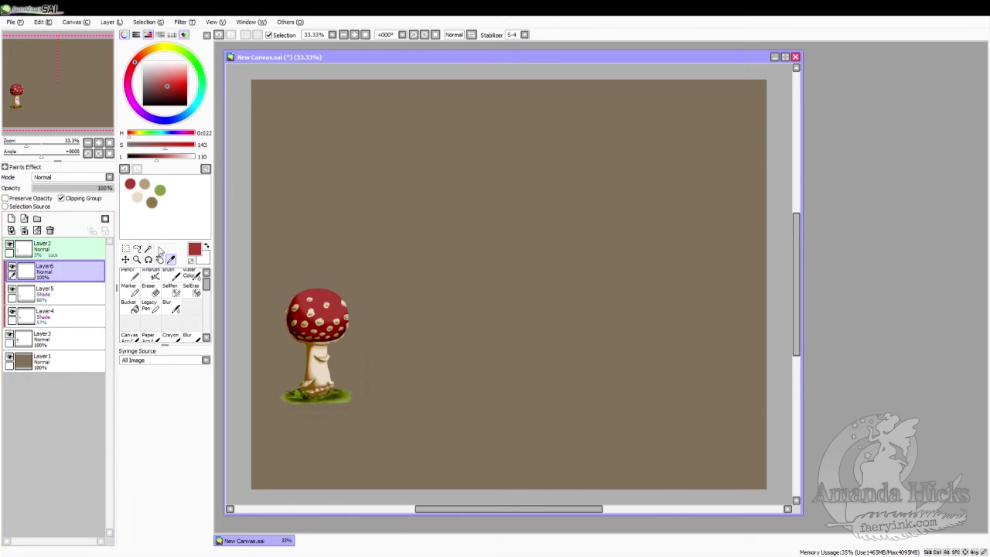
click(76, 222)
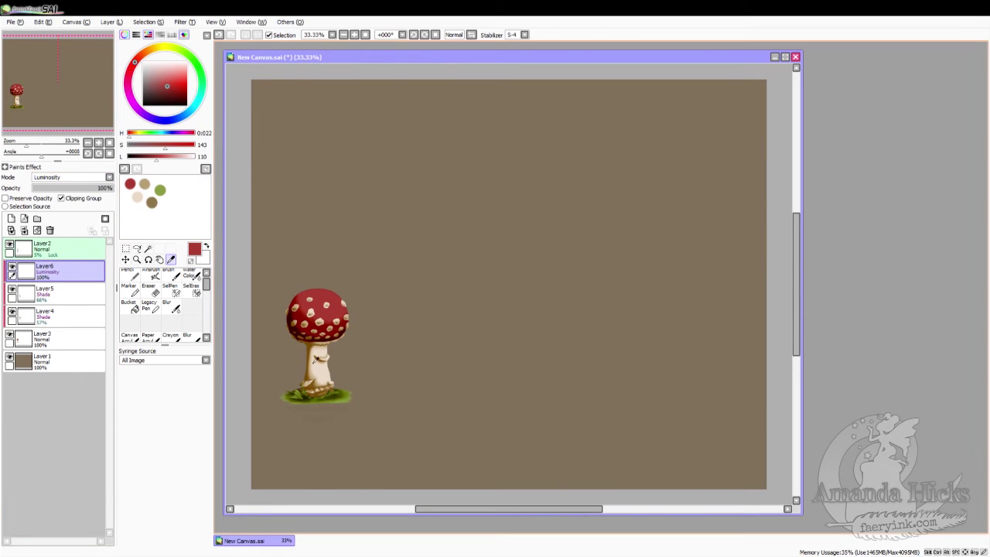
alt+click(317, 372)
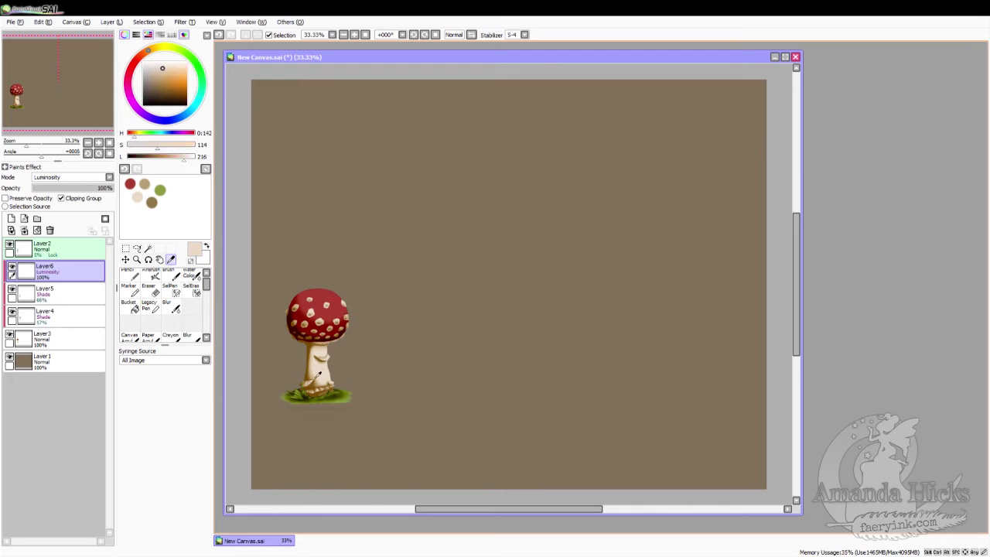
Step: Brush cream highlights at size 9 onto the spots on the cap's upper half and right side
click(137, 259)
click(310, 301)
click(302, 301)
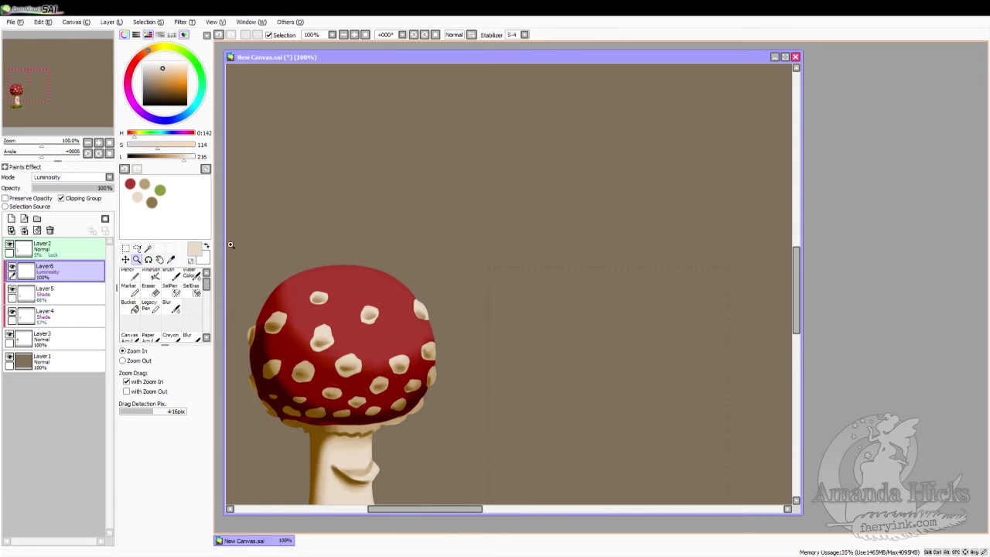
key(b)
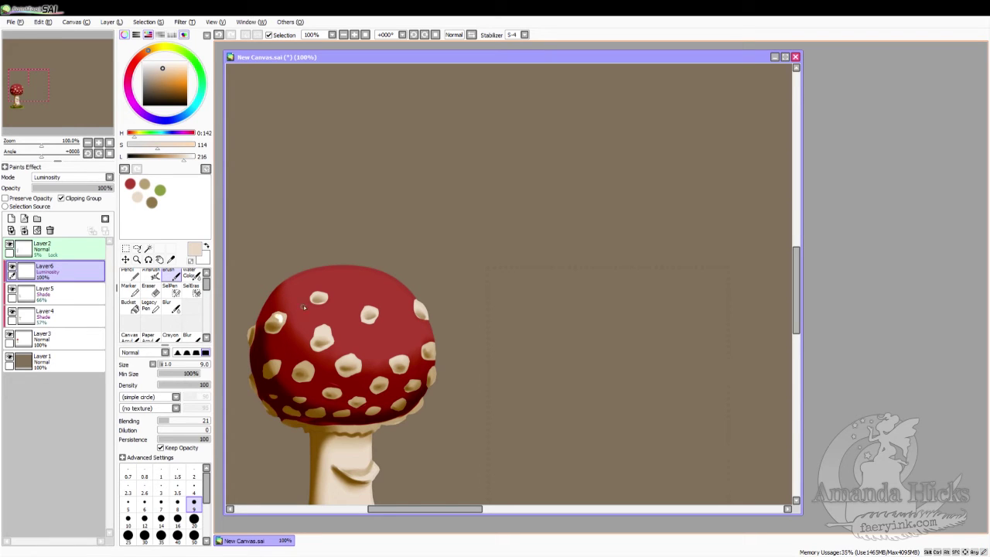
drag(375, 312, 369, 309)
drag(366, 311, 416, 303)
mouse_move(435, 347)
mouse_down()
mouse_move(394, 368)
mouse_move(431, 374)
mouse_move(425, 390)
mouse_move(379, 381)
mouse_move(376, 390)
mouse_move(358, 362)
mouse_move(339, 365)
mouse_move(329, 335)
mouse_up()
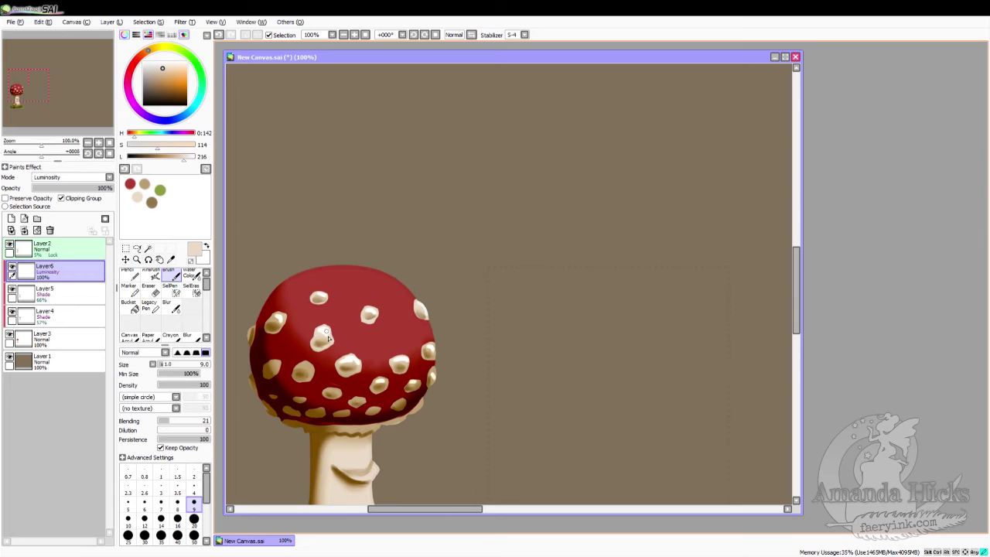
Step: Add highlights to the cap's lower and edge spots, reducing the Brush to size 4 for the smallest ones
drag(422, 404, 417, 410)
mouse_move(276, 371)
mouse_down()
mouse_move(307, 369)
mouse_move(302, 376)
mouse_up()
drag(360, 401, 365, 401)
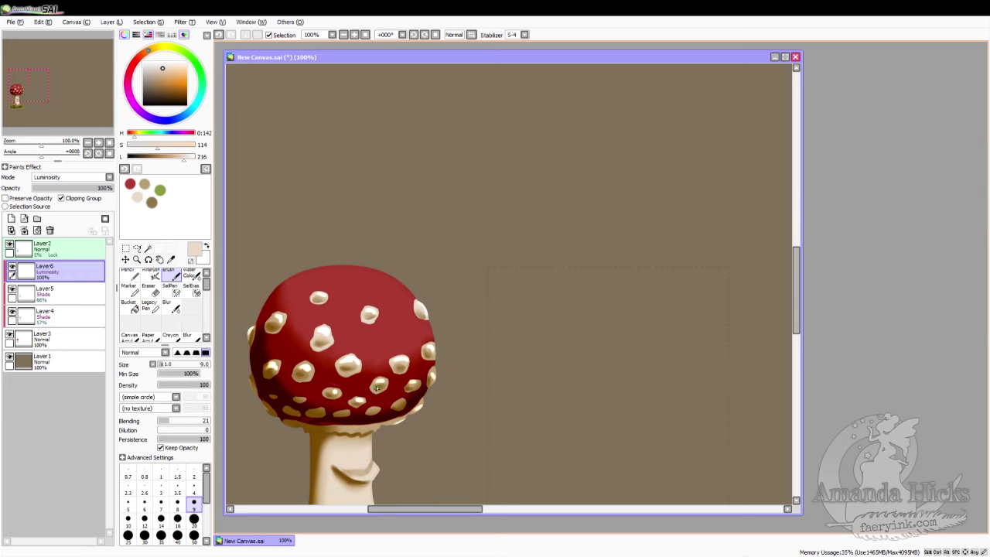
click(194, 489)
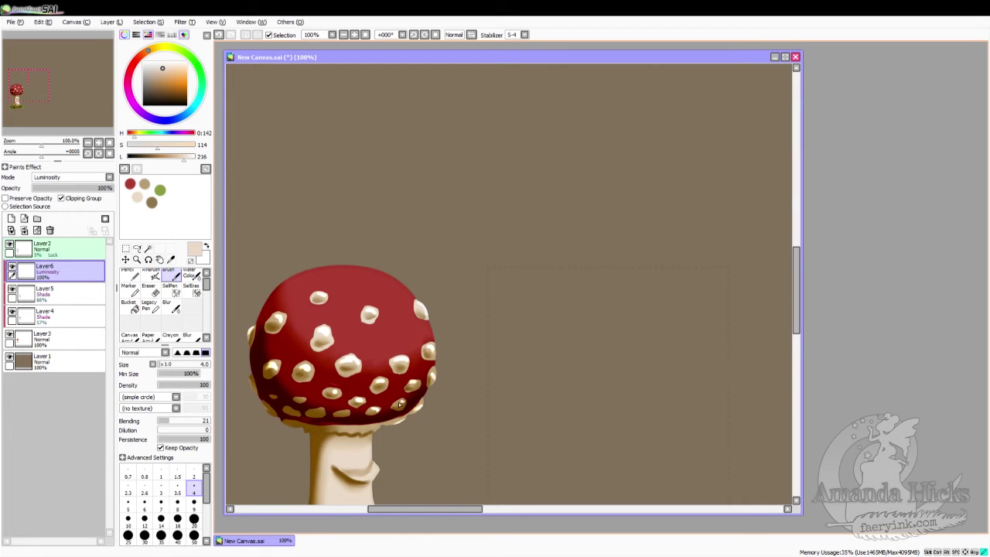
Step: Blend the spot highlights with the Water Color brush at size 10 and reduce the Luminosity layer's opacity to 70%
click(192, 273)
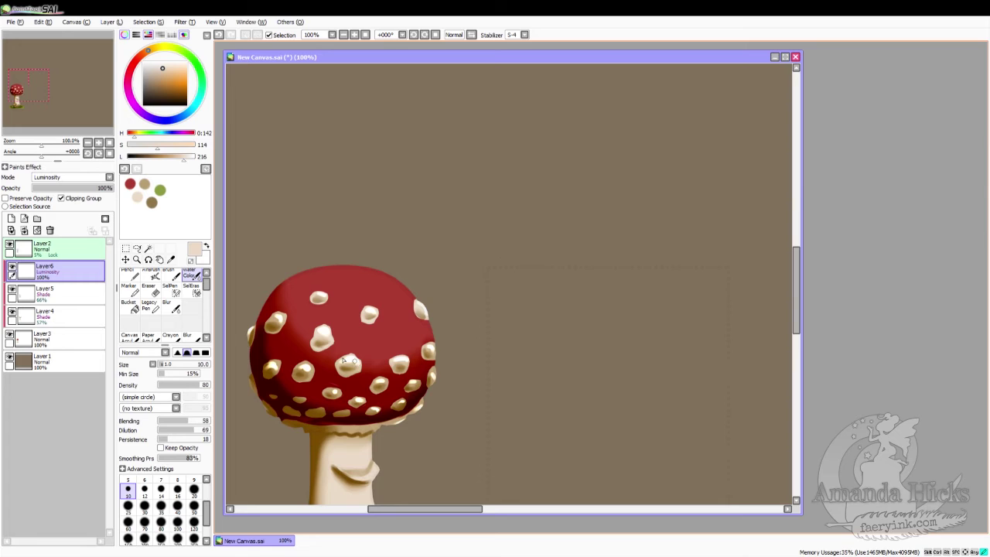
drag(346, 360, 302, 368)
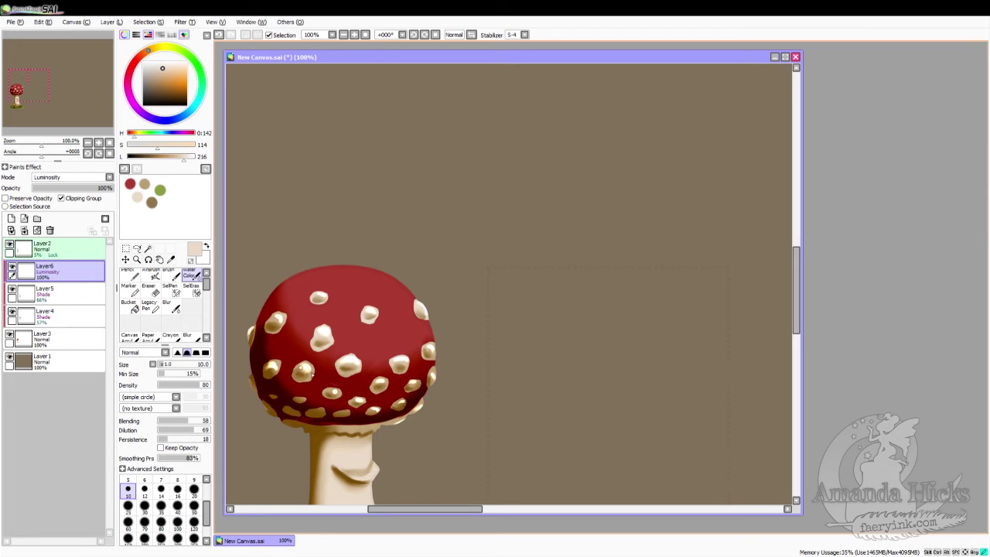
click(88, 194)
mouse_move(418, 303)
mouse_down()
mouse_move(443, 354)
mouse_move(427, 349)
mouse_move(434, 383)
mouse_move(411, 385)
mouse_up()
drag(402, 403, 419, 410)
drag(252, 328, 252, 330)
Step: Touch up the shadows on the cap's left-edge spots with brown Water Color strokes on both Shade layers
click(85, 291)
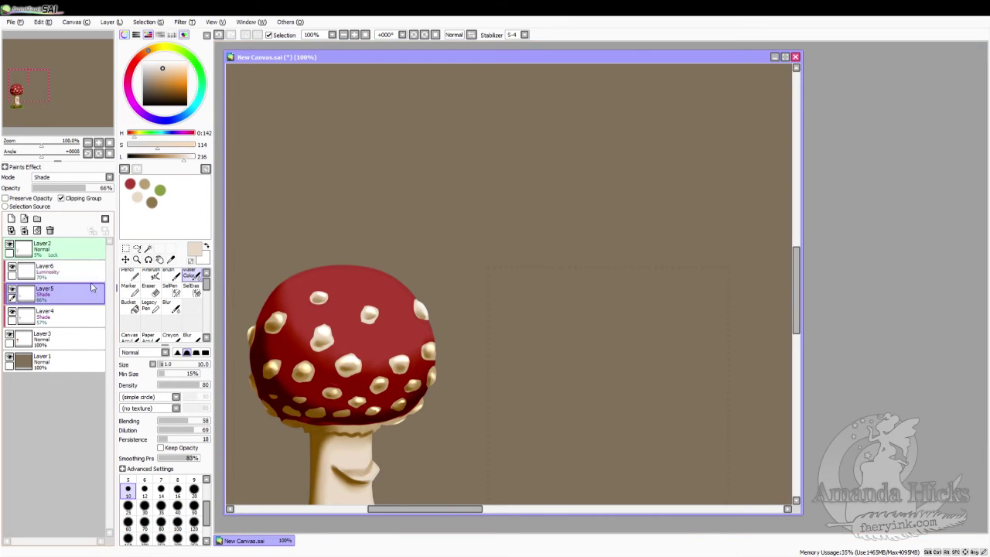
click(206, 247)
click(171, 259)
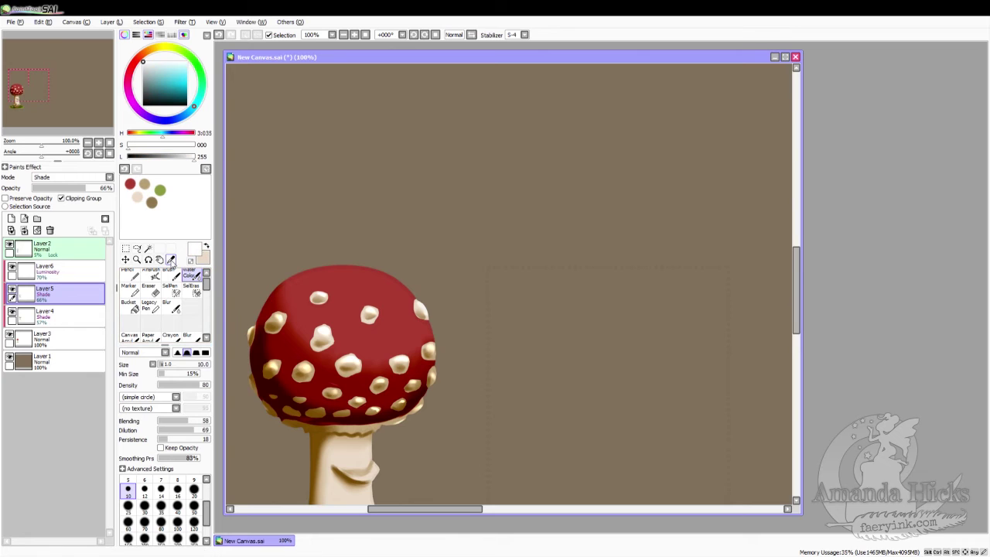
click(152, 202)
click(189, 274)
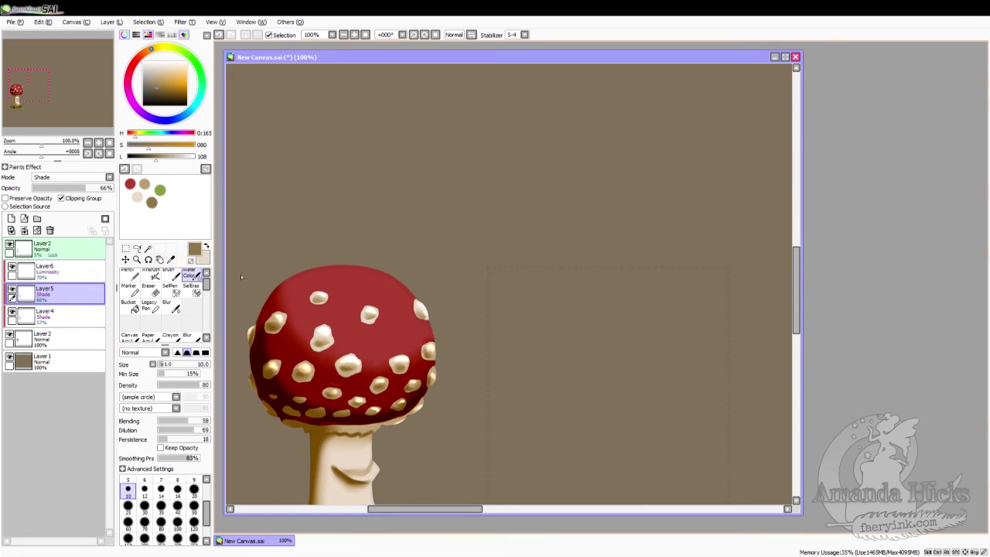
drag(250, 329, 247, 345)
click(74, 313)
drag(249, 339, 252, 383)
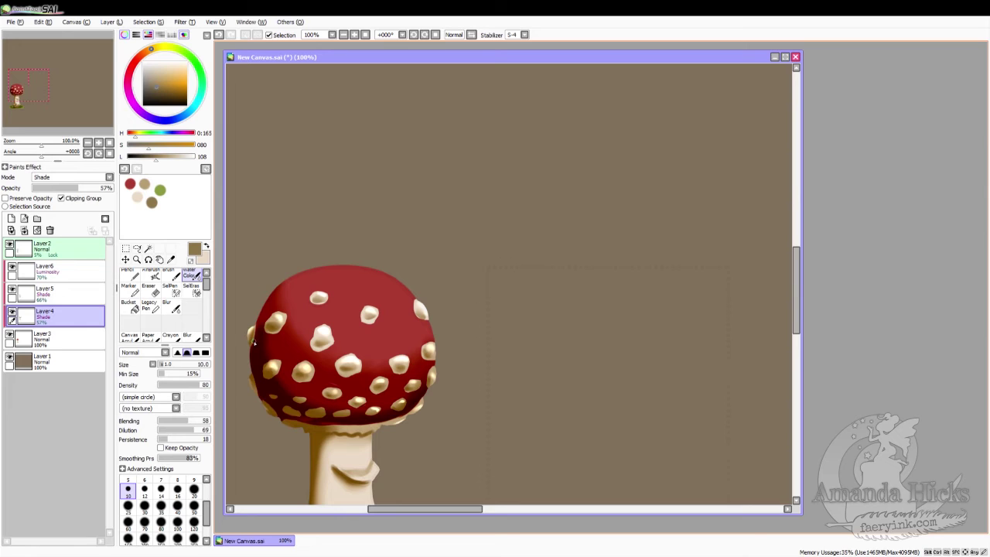
Step: Switch back to the cream Brush for the Luminosity layer and raise the line art layer's opacity to 21%
click(206, 246)
click(106, 271)
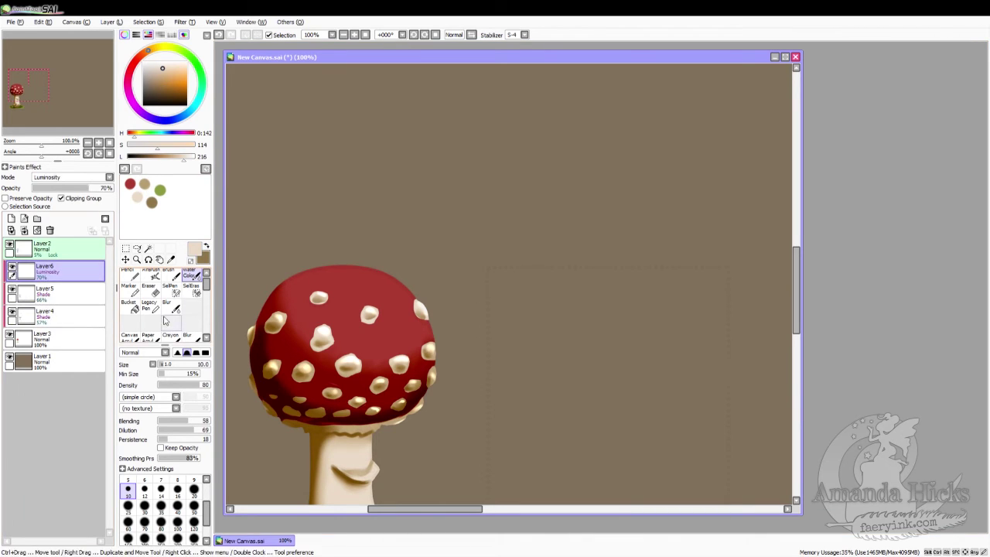
click(174, 278)
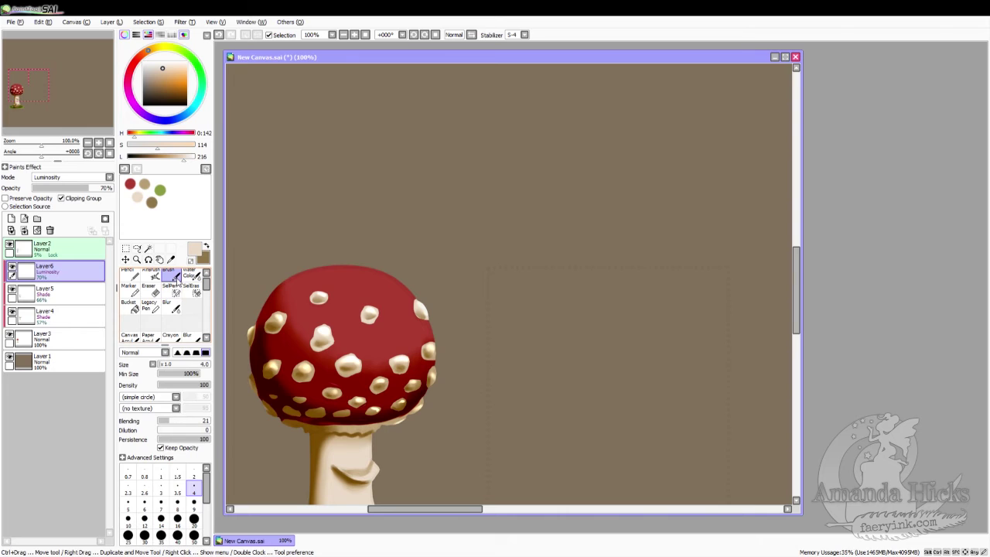
click(77, 247)
drag(43, 192, 51, 196)
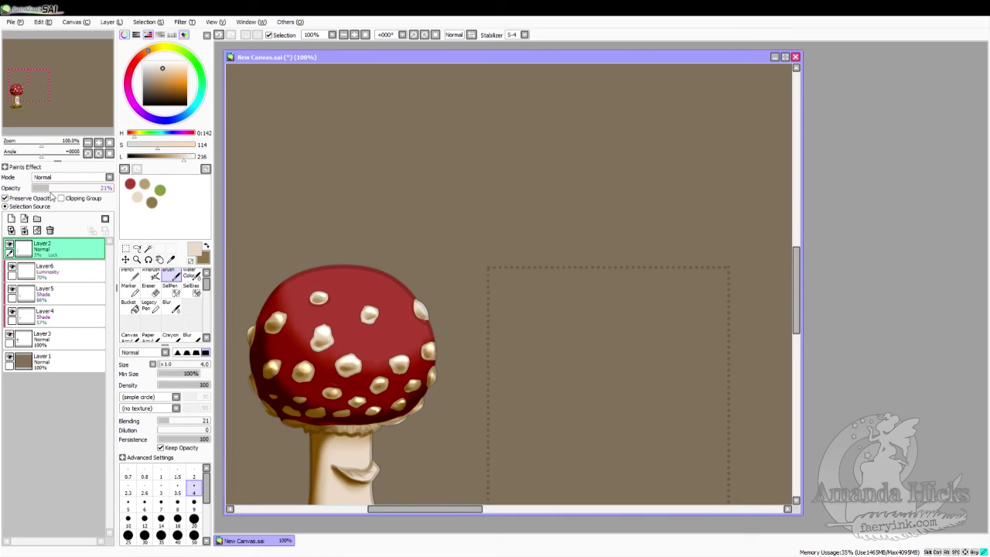
click(77, 270)
Step: Brush size 4 highlights along the rim and folds of the ring on the stem
click(137, 260)
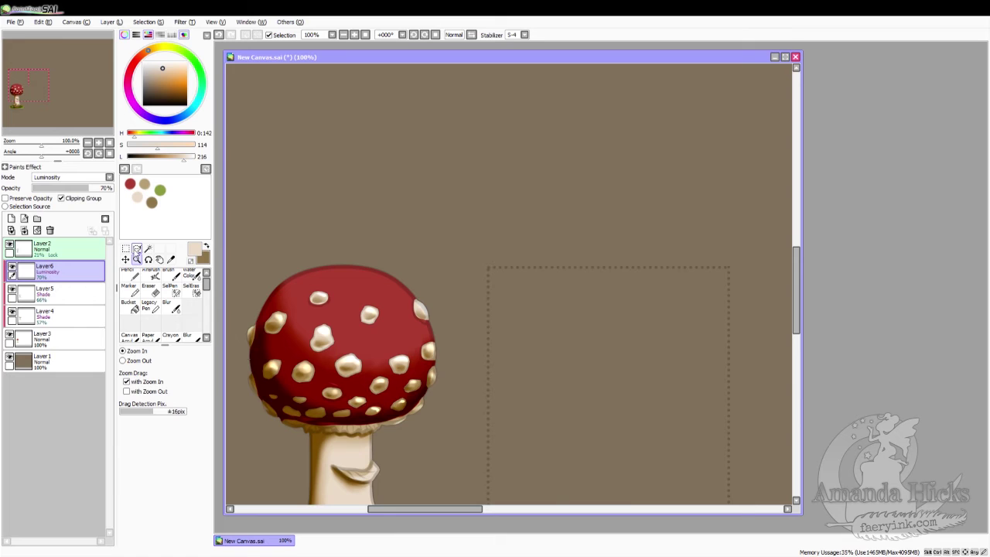
click(362, 492)
click(361, 502)
click(174, 276)
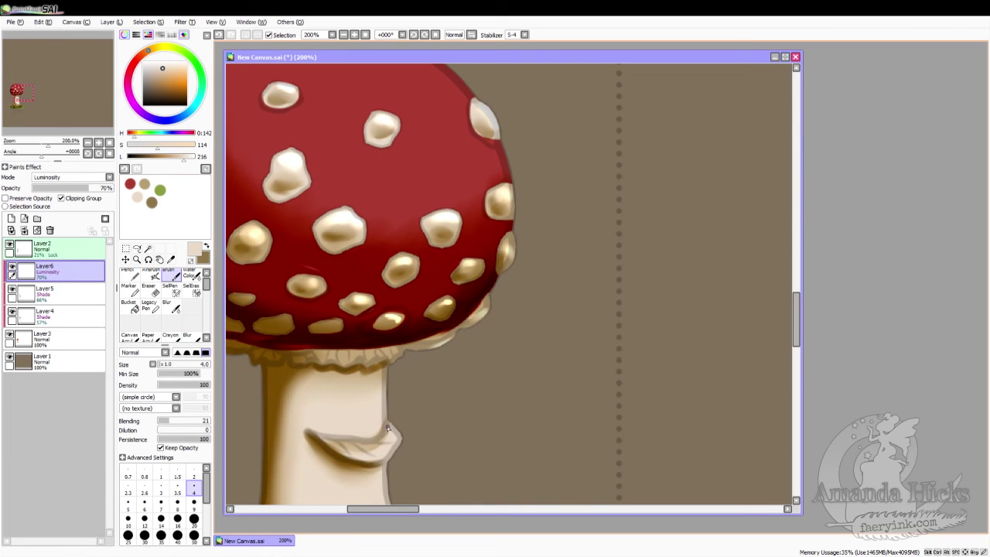
mouse_move(392, 428)
mouse_down()
mouse_move(398, 450)
mouse_move(368, 464)
mouse_move(307, 435)
mouse_up()
mouse_move(398, 440)
mouse_down()
mouse_move(374, 440)
mouse_move(383, 459)
mouse_move(344, 445)
mouse_up()
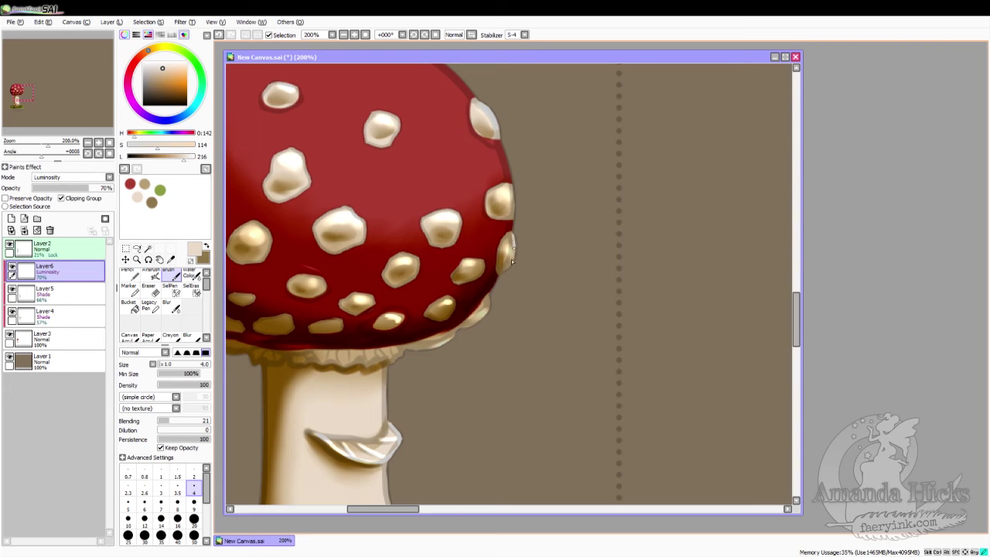
Step: Hide the line art layer and brighten the small spots near the cap's lower edge
click(10, 248)
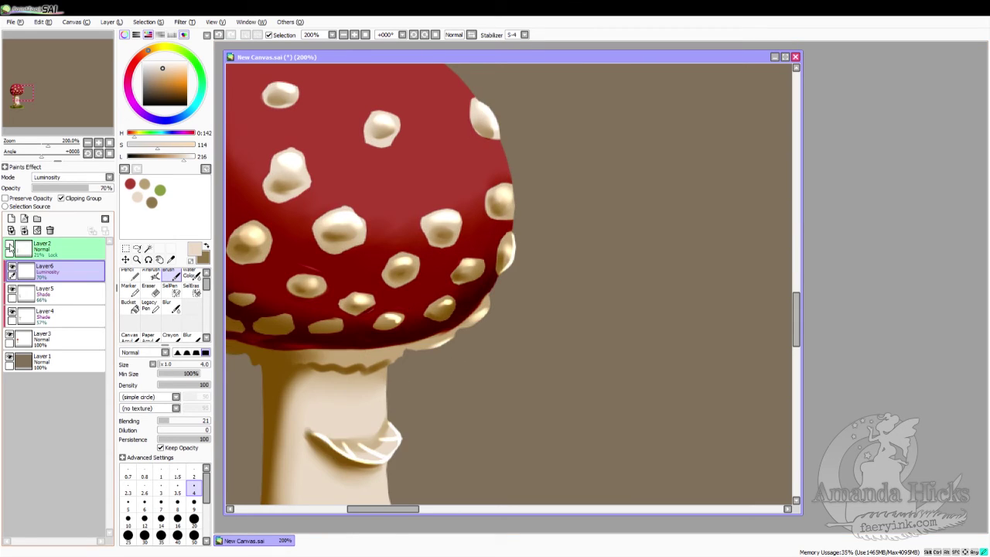
click(343, 34)
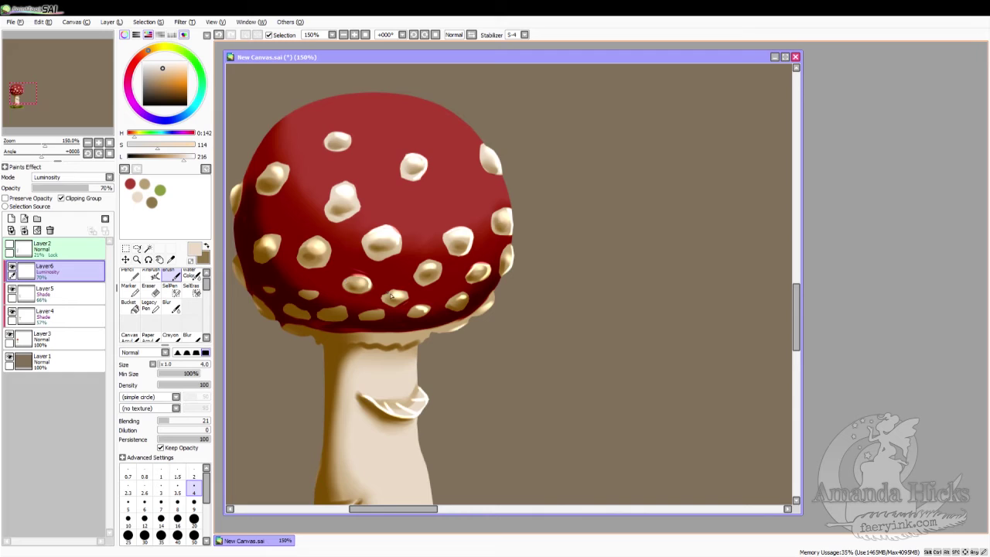
mouse_move(407, 298)
mouse_down()
mouse_move(392, 295)
mouse_move(407, 300)
mouse_up()
drag(416, 309, 422, 313)
Step: Brush highlights along the cap's lower right edge and the wavy ruffle at the top of the stem
mouse_move(495, 294)
mouse_down()
mouse_move(490, 309)
mouse_move(432, 332)
mouse_up()
drag(426, 337, 345, 343)
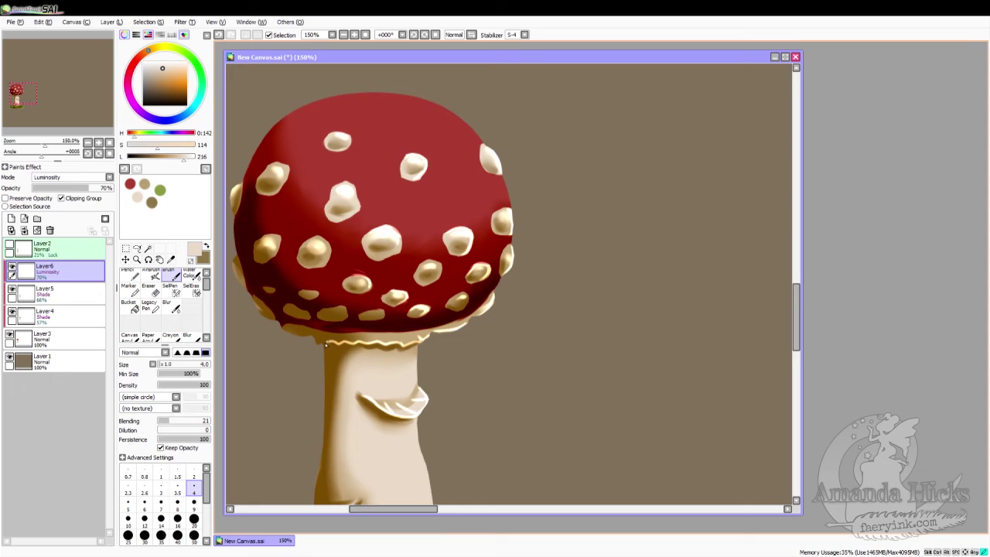
Step: Brush rim highlights along the left end of the stem's top ruffle, the cap's lower left edge and its left side
mouse_move(318, 342)
mouse_down()
mouse_move(293, 337)
mouse_move(283, 329)
mouse_move(310, 337)
mouse_move(282, 329)
mouse_move(308, 334)
mouse_up()
drag(253, 298, 285, 329)
mouse_move(277, 322)
mouse_down()
mouse_move(287, 331)
mouse_move(290, 318)
mouse_up()
drag(249, 288, 255, 301)
drag(248, 288, 257, 302)
drag(253, 294, 234, 255)
drag(235, 266, 244, 286)
mouse_move(237, 228)
mouse_down()
mouse_move(222, 207)
mouse_move(234, 211)
mouse_move(271, 139)
mouse_up()
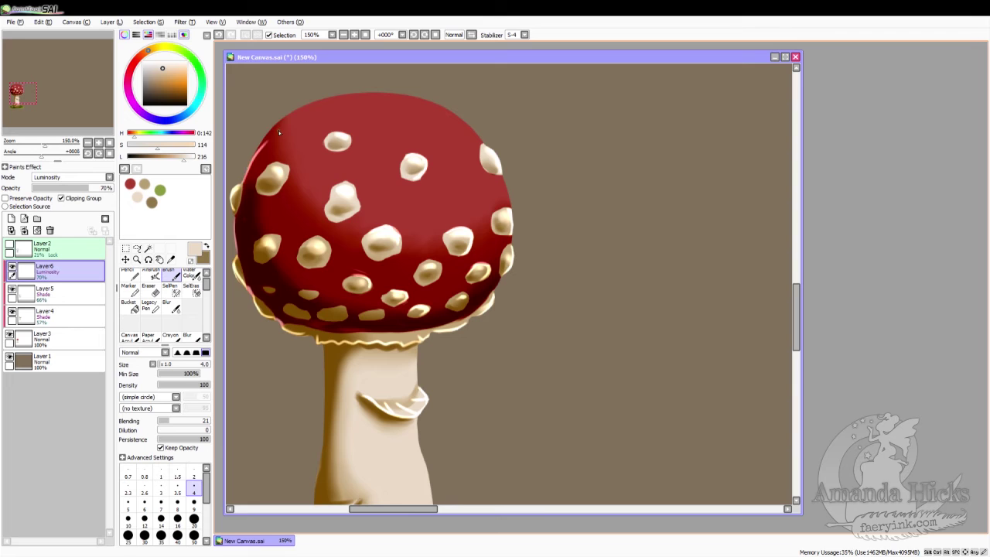
Step: Blend the highlight on the cap's upper left edge with the size 10 Water Color tool
click(189, 276)
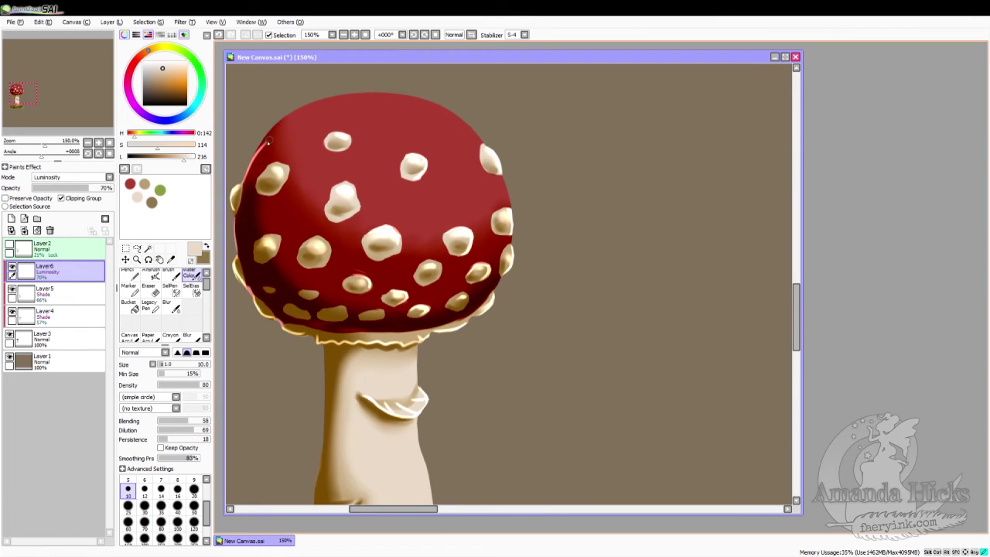
drag(260, 150, 246, 191)
mouse_move(264, 152)
mouse_down()
mouse_move(255, 183)
mouse_move(276, 131)
mouse_move(257, 155)
mouse_move(290, 121)
mouse_up()
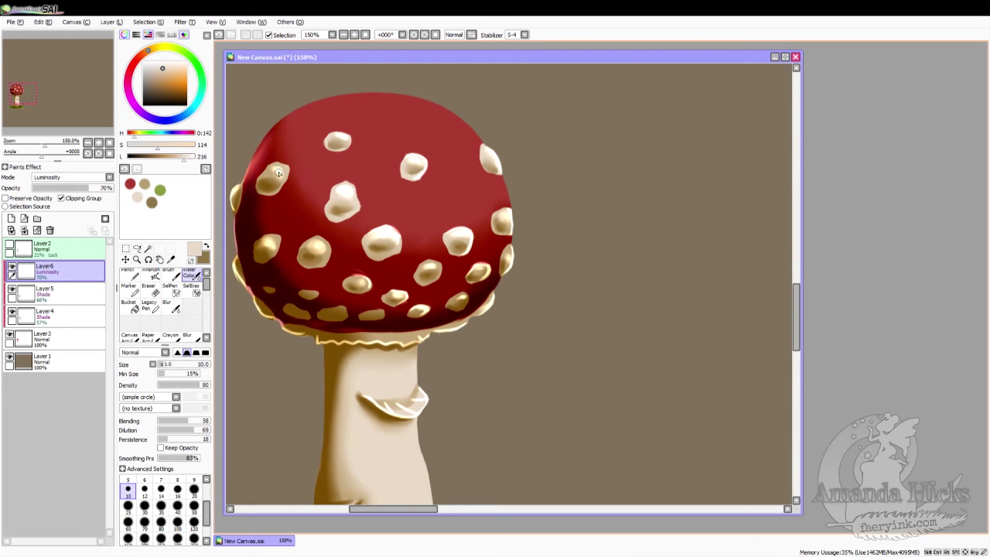
Step: Brush a thin highlight down the cap's right edge and, at size 9, continue it across the cap's top edge
click(174, 275)
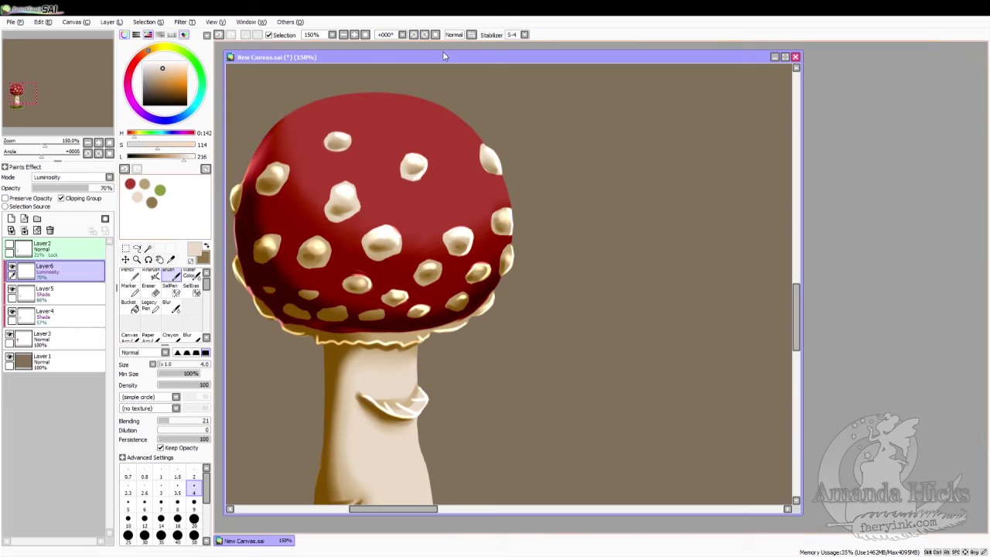
mouse_move(503, 176)
mouse_down()
mouse_move(513, 248)
mouse_move(502, 279)
mouse_move(483, 308)
mouse_move(491, 294)
mouse_move(458, 328)
mouse_move(437, 330)
mouse_move(466, 319)
mouse_move(438, 330)
mouse_up()
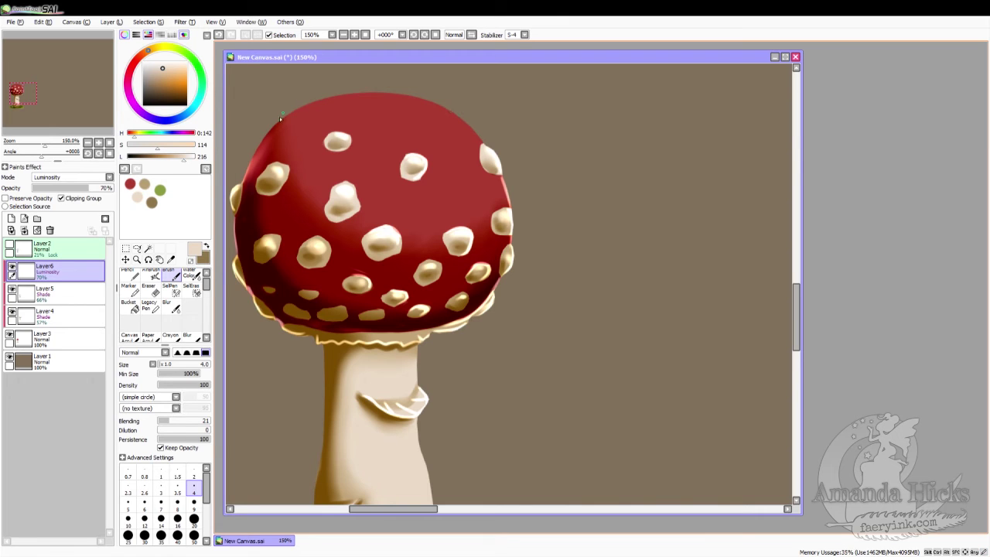
click(193, 509)
drag(355, 91, 432, 101)
mouse_move(390, 92)
mouse_down()
mouse_move(447, 106)
mouse_move(476, 128)
mouse_up()
drag(465, 117, 480, 131)
mouse_move(467, 120)
mouse_down()
mouse_move(485, 142)
mouse_move(479, 134)
mouse_up()
mouse_move(369, 93)
mouse_down()
mouse_move(279, 110)
mouse_move(340, 93)
mouse_move(282, 112)
mouse_move(271, 121)
mouse_move(321, 98)
mouse_move(267, 130)
mouse_move(290, 110)
mouse_move(247, 164)
mouse_up()
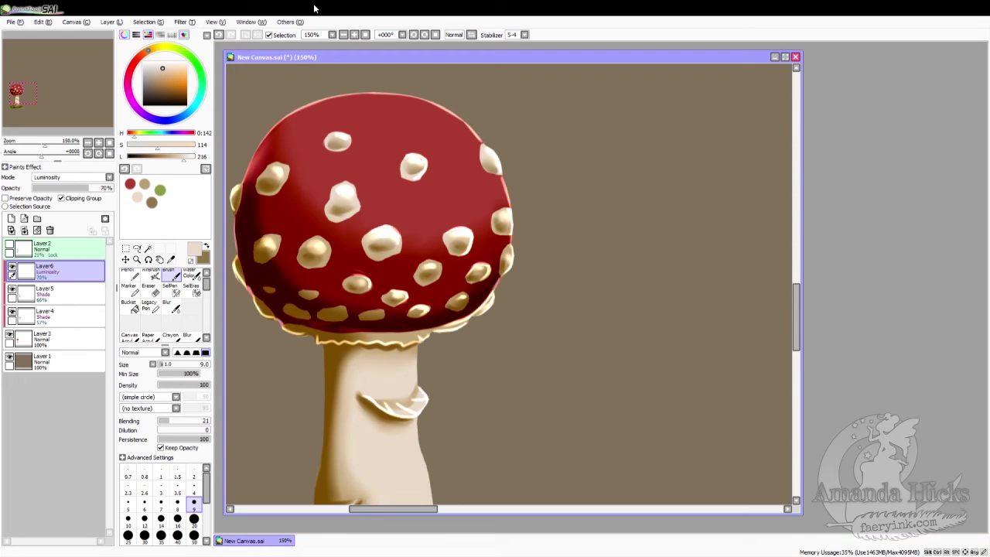
Step: Outline the spots on the cap's left side and lower edge with size 4 Brush highlights
click(193, 487)
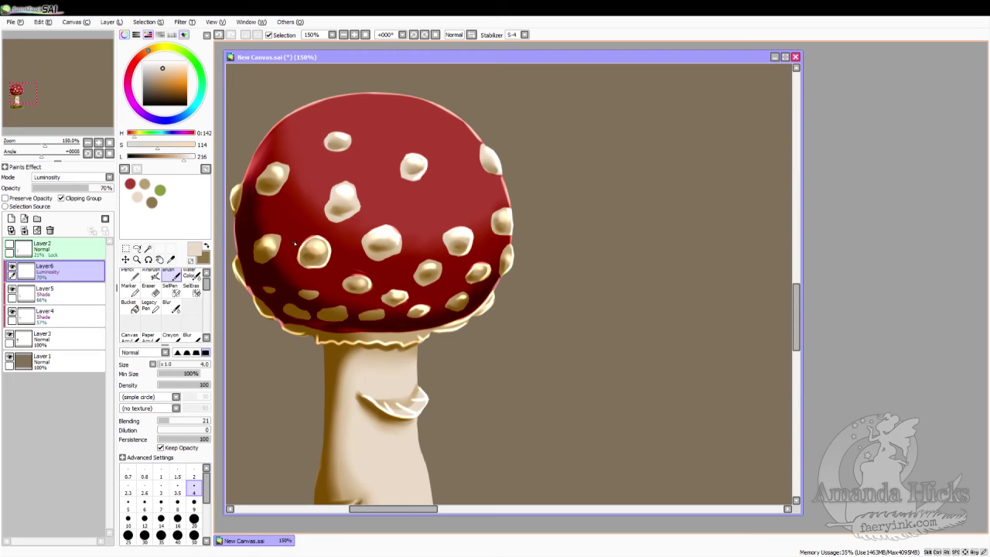
drag(258, 241, 272, 236)
drag(257, 247, 281, 239)
drag(280, 236, 272, 257)
mouse_move(280, 187)
mouse_down()
mouse_move(288, 172)
mouse_move(271, 163)
mouse_move(258, 189)
mouse_move(282, 186)
mouse_move(274, 193)
mouse_up()
drag(319, 300, 303, 294)
mouse_move(302, 293)
mouse_down()
mouse_move(345, 319)
mouse_move(322, 311)
mouse_up()
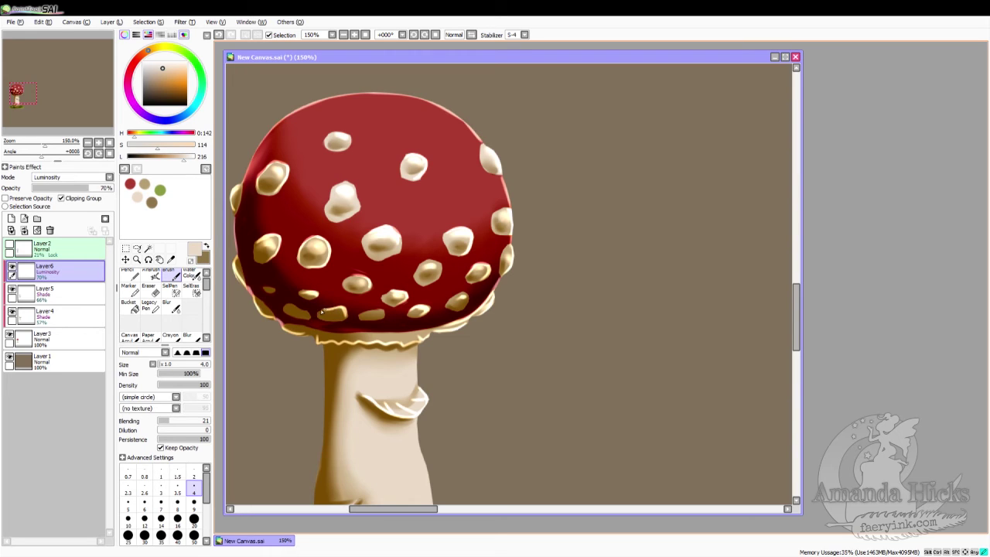
drag(384, 316, 360, 318)
Step: Brush highlighted folds into the ruffle where the stem meets the cap
drag(402, 344, 381, 337)
drag(381, 342, 345, 336)
drag(344, 342, 330, 340)
Step: Swap to the brown color and shade the lower parts of the central and left spots on the Layer5 Shade layer
click(78, 314)
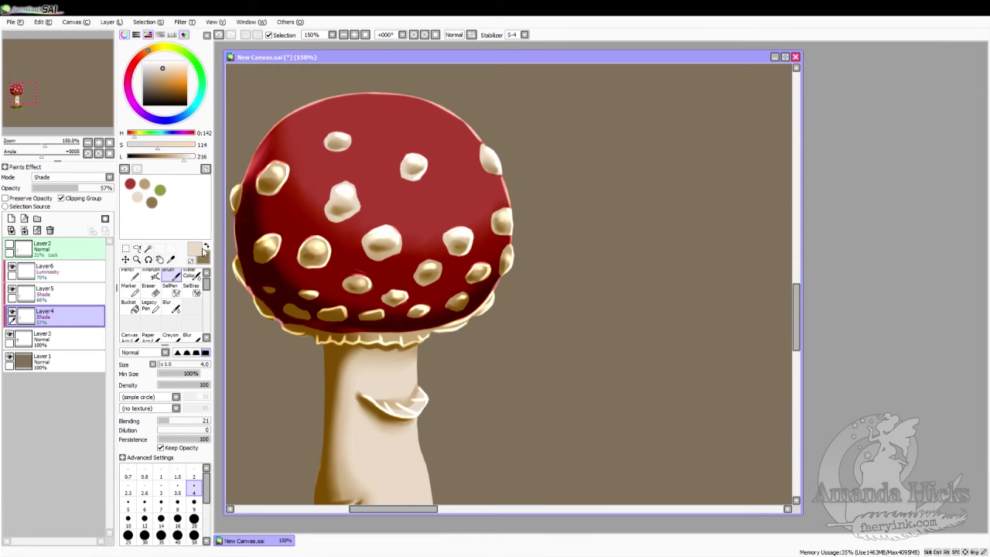
click(207, 246)
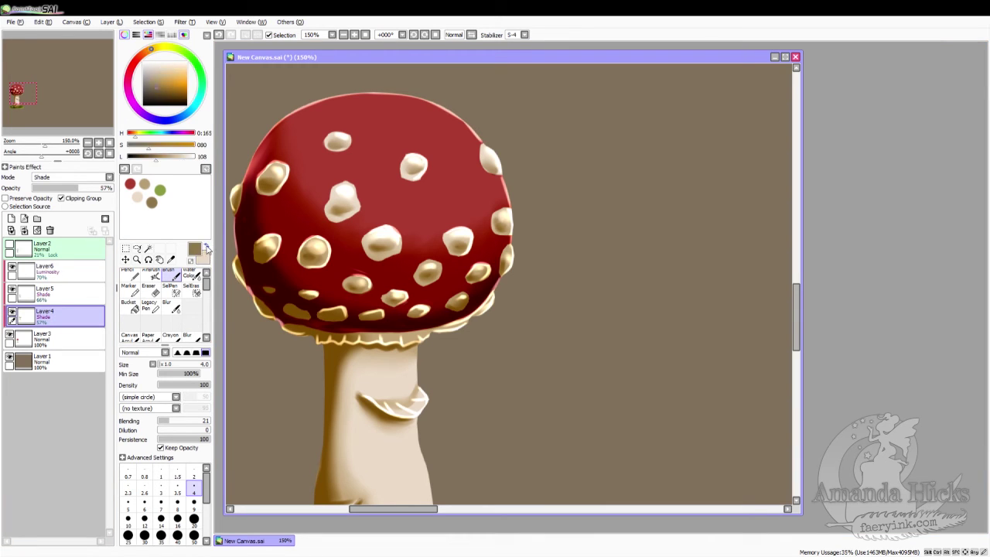
click(80, 291)
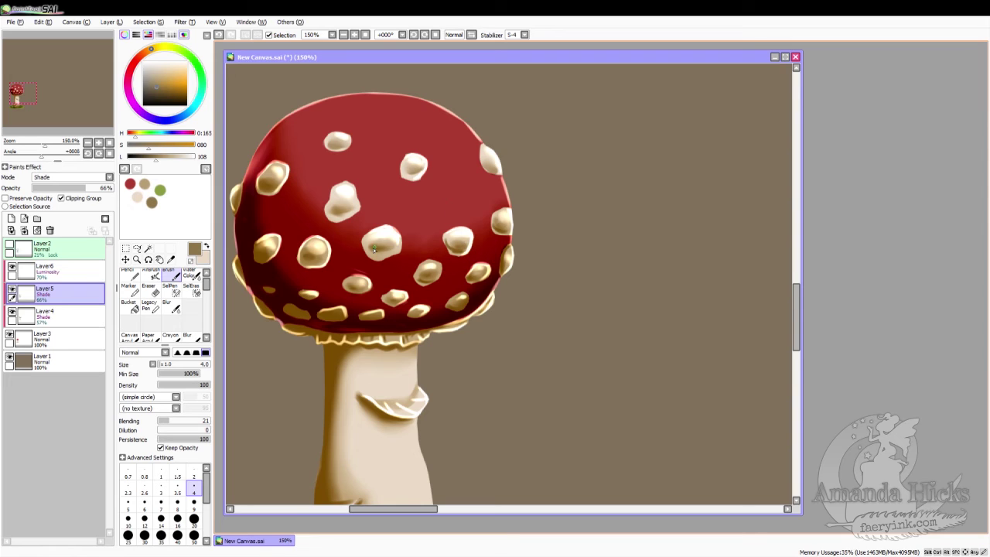
drag(370, 250, 398, 253)
drag(350, 286, 359, 293)
drag(302, 261, 307, 256)
Step: Shade the undersides of the cap's upper and side spots and the folds of the ring on the stem in brown
mouse_move(330, 209)
mouse_down()
mouse_move(345, 216)
mouse_move(338, 221)
mouse_move(361, 208)
mouse_up()
mouse_move(406, 172)
mouse_down()
mouse_move(412, 177)
mouse_move(406, 163)
mouse_move(414, 177)
mouse_move(423, 172)
mouse_up()
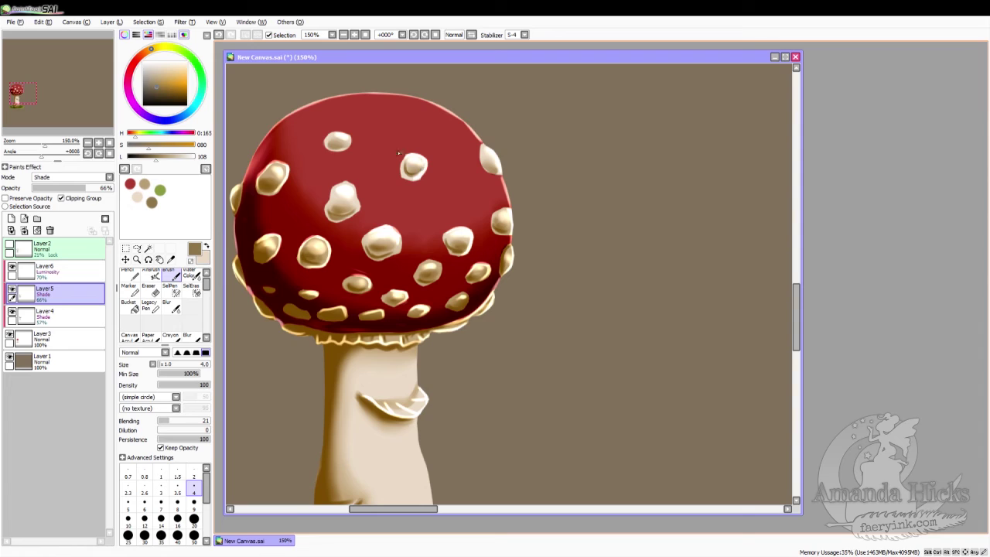
mouse_move(331, 140)
mouse_down()
mouse_move(333, 152)
mouse_move(352, 147)
mouse_up()
drag(276, 186, 283, 179)
mouse_move(483, 151)
mouse_down()
mouse_move(489, 170)
mouse_move(501, 170)
mouse_up()
mouse_move(379, 393)
mouse_down()
mouse_move(362, 395)
mouse_move(410, 411)
mouse_move(400, 403)
mouse_up()
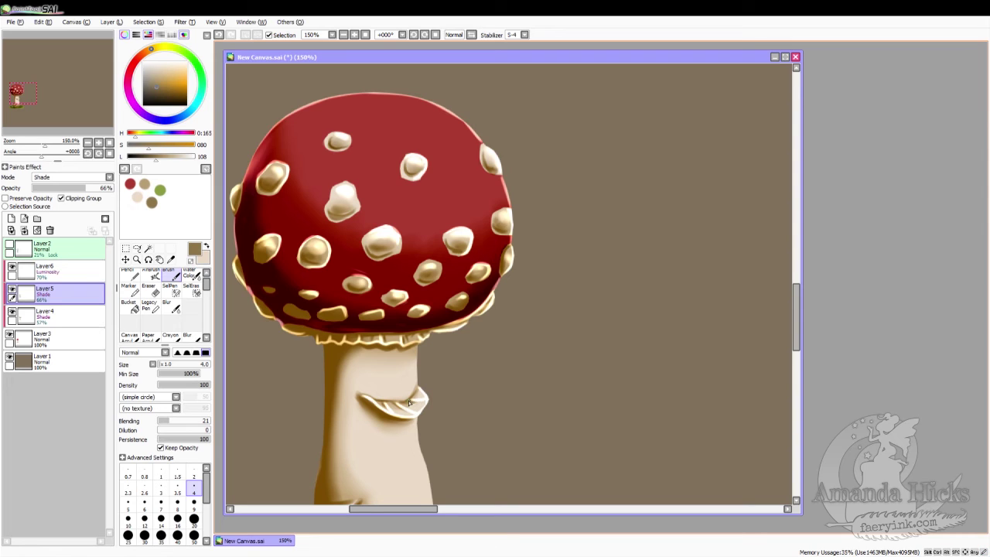
mouse_move(406, 403)
mouse_down()
mouse_move(423, 402)
mouse_move(382, 405)
mouse_up()
Step: Show the line art and shade the small flap on the right side of the stem's base
drag(797, 303, 797, 332)
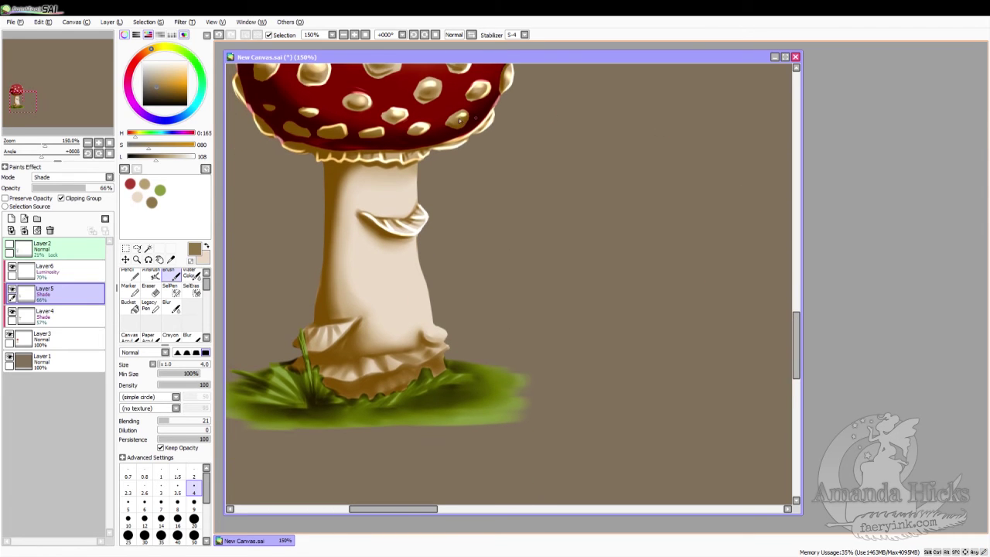
click(10, 247)
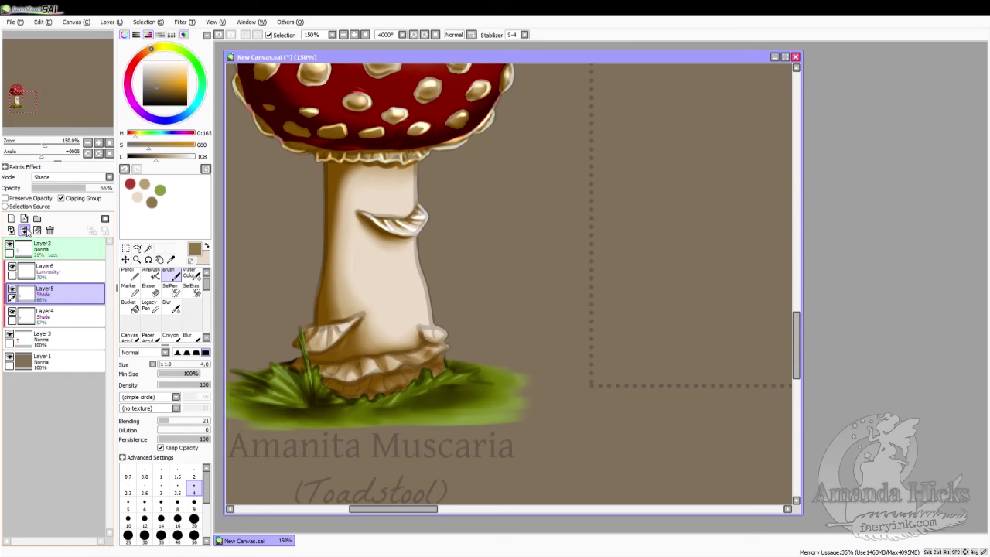
mouse_move(419, 325)
mouse_down()
mouse_move(421, 338)
mouse_move(442, 343)
mouse_move(420, 326)
mouse_move(431, 327)
mouse_up()
Step: Set the line art layer's opacity to 19% and hide it
click(43, 248)
click(37, 188)
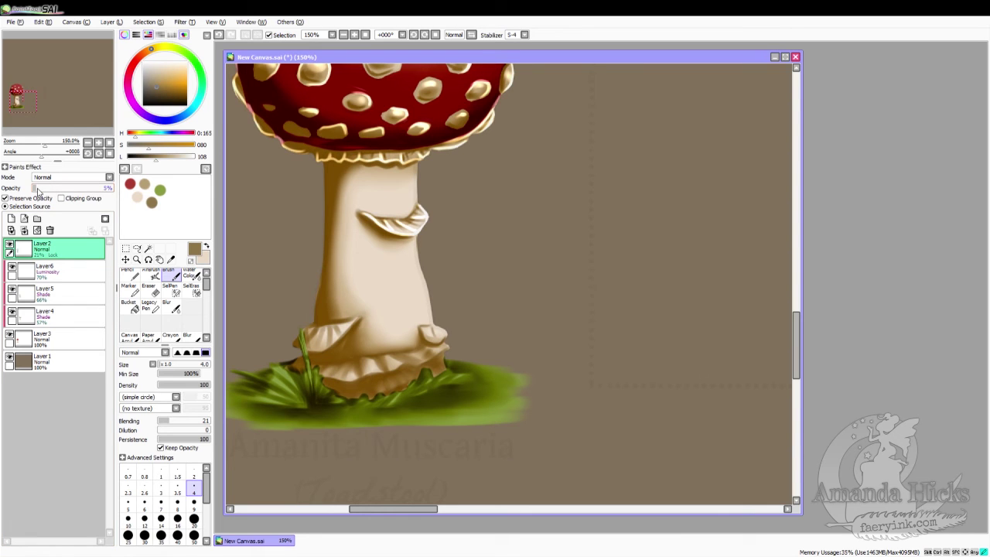
drag(37, 190, 49, 192)
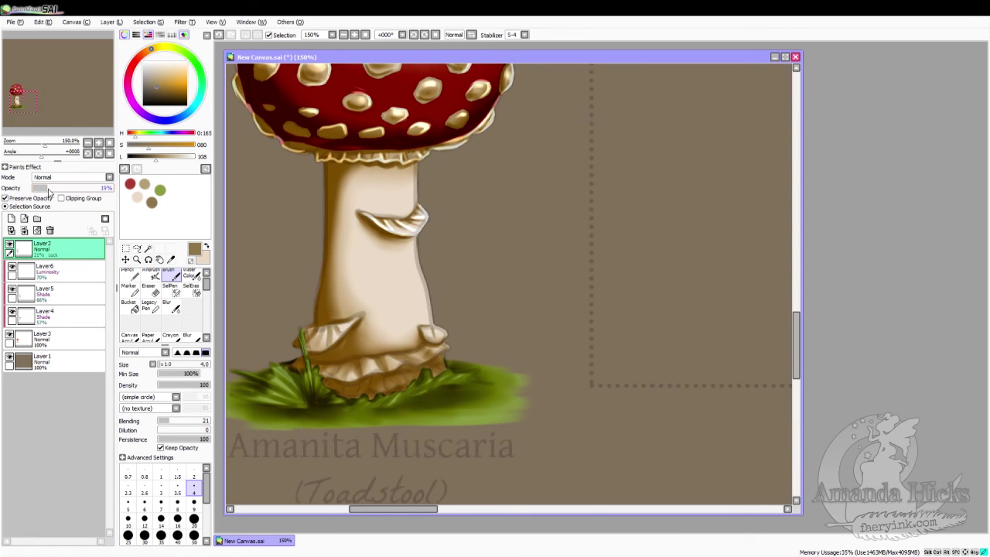
click(9, 244)
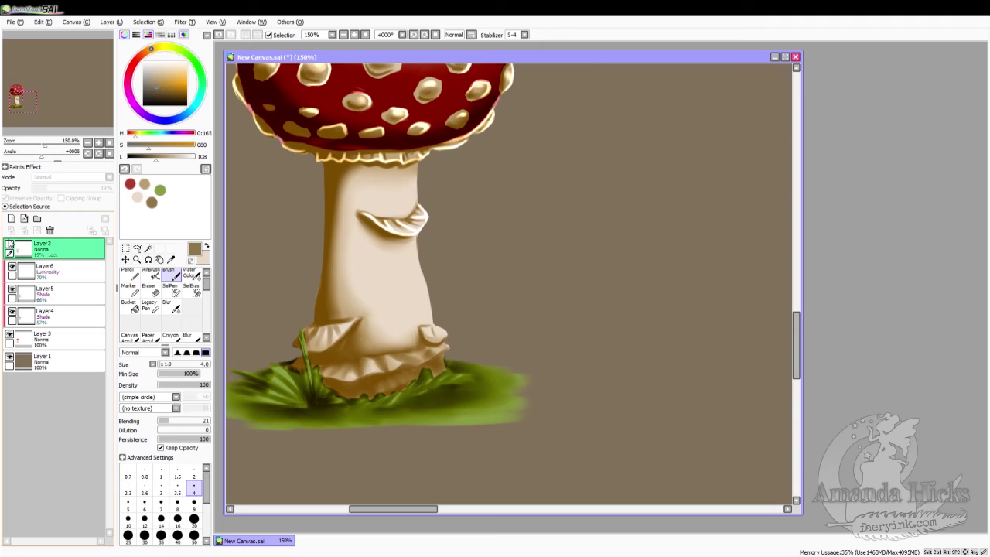
Step: Add a new clipped layer above Layer5 and set its mode to Shade
click(55, 292)
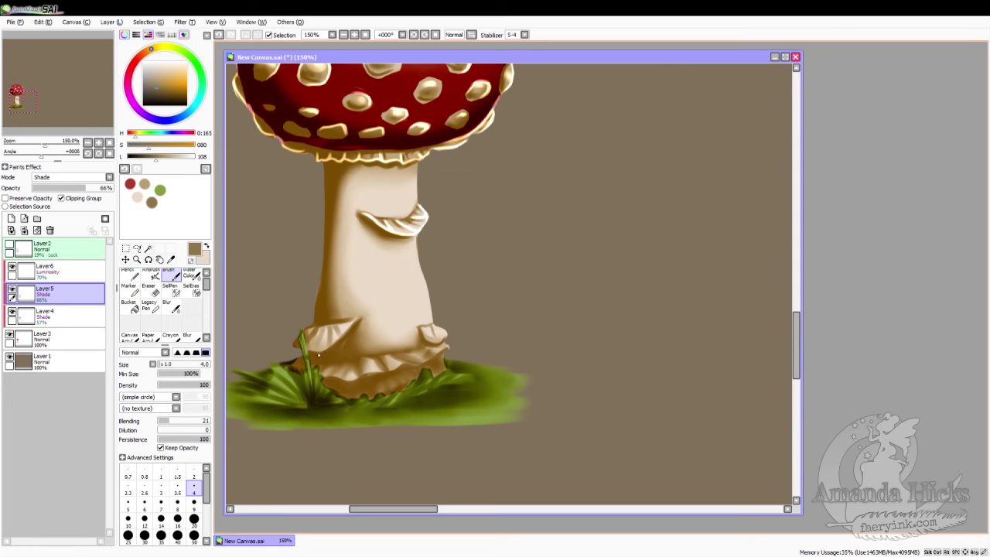
click(11, 219)
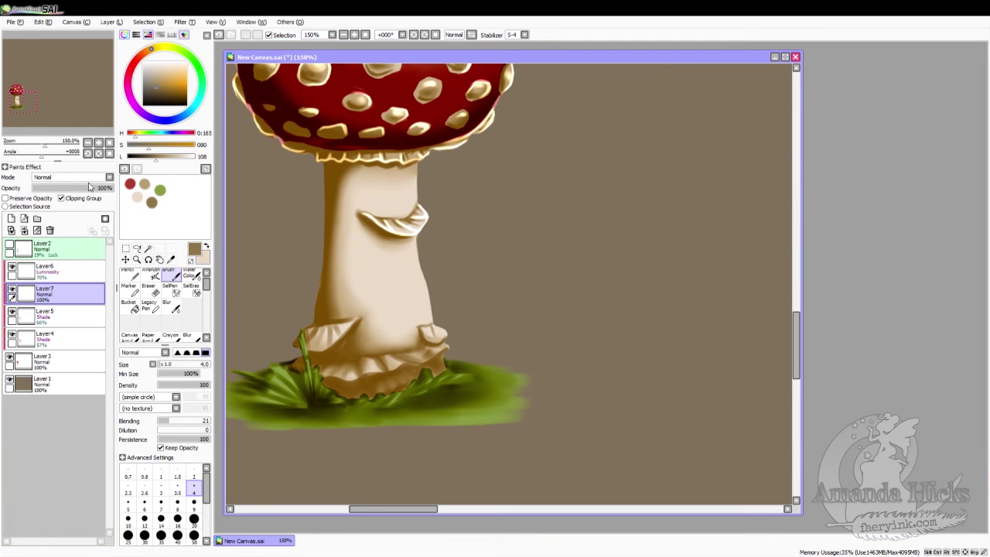
click(72, 225)
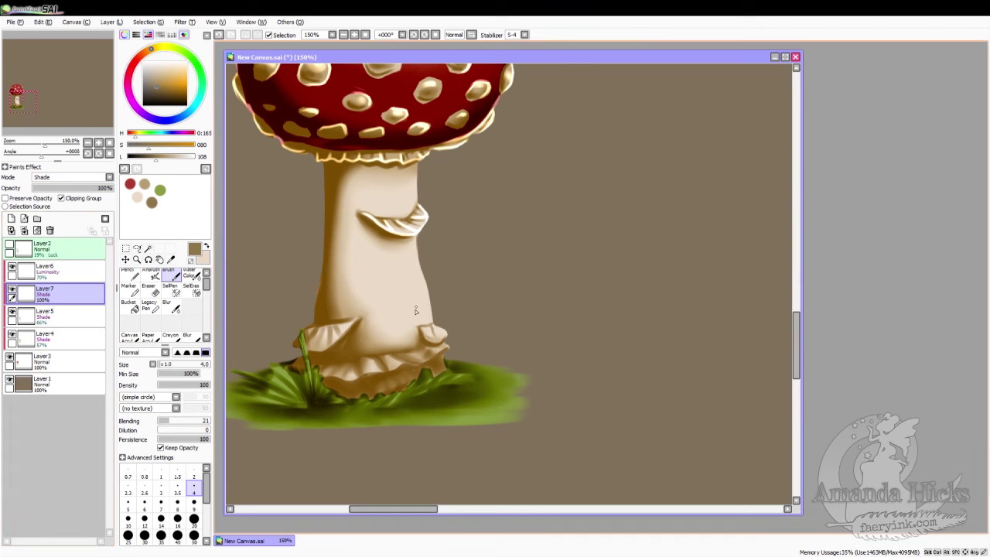
Step: Brush dark shadow lines under the base ruffle and around the right flap, and lower the new Shade layer's opacity to 38%
drag(420, 327, 422, 335)
mouse_move(419, 328)
mouse_down()
mouse_move(425, 340)
mouse_move(447, 341)
mouse_move(434, 359)
mouse_up()
mouse_move(369, 377)
mouse_down()
mouse_move(393, 374)
mouse_move(353, 384)
mouse_up()
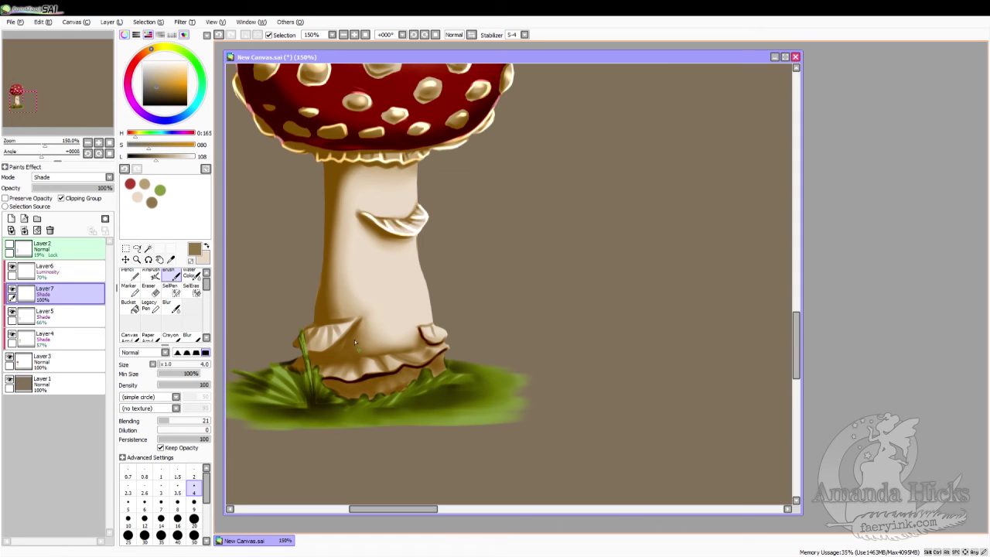
click(11, 246)
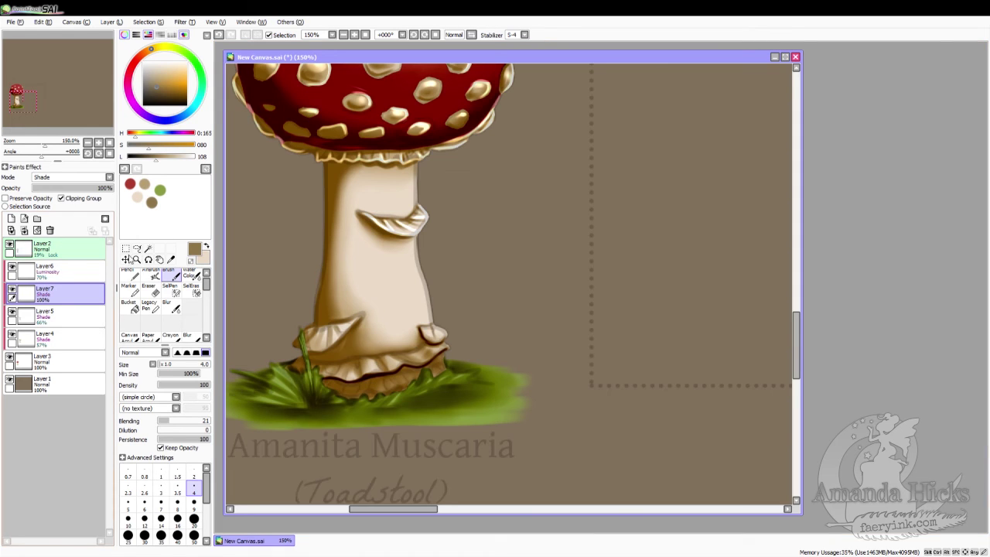
mouse_move(383, 378)
mouse_down()
mouse_move(385, 386)
mouse_move(405, 381)
mouse_up()
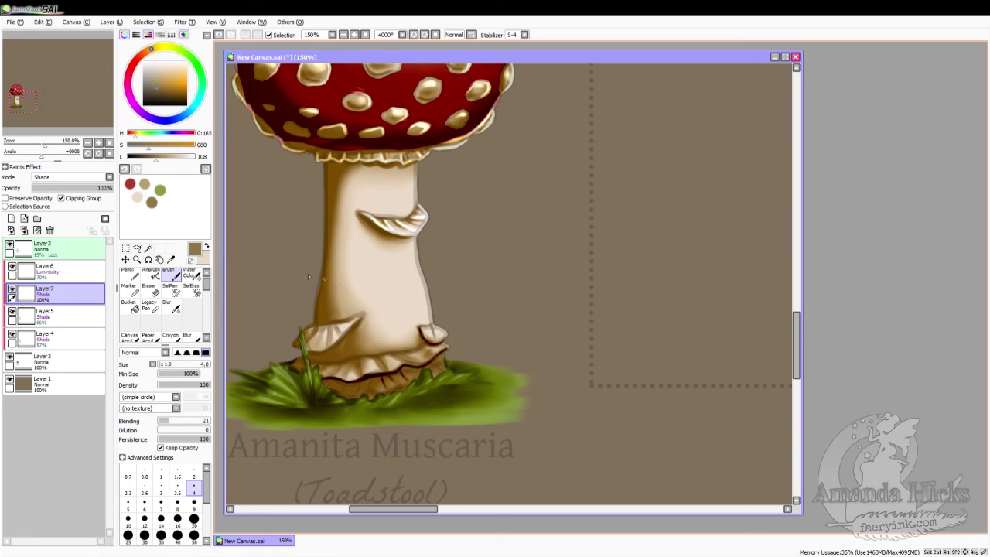
click(65, 188)
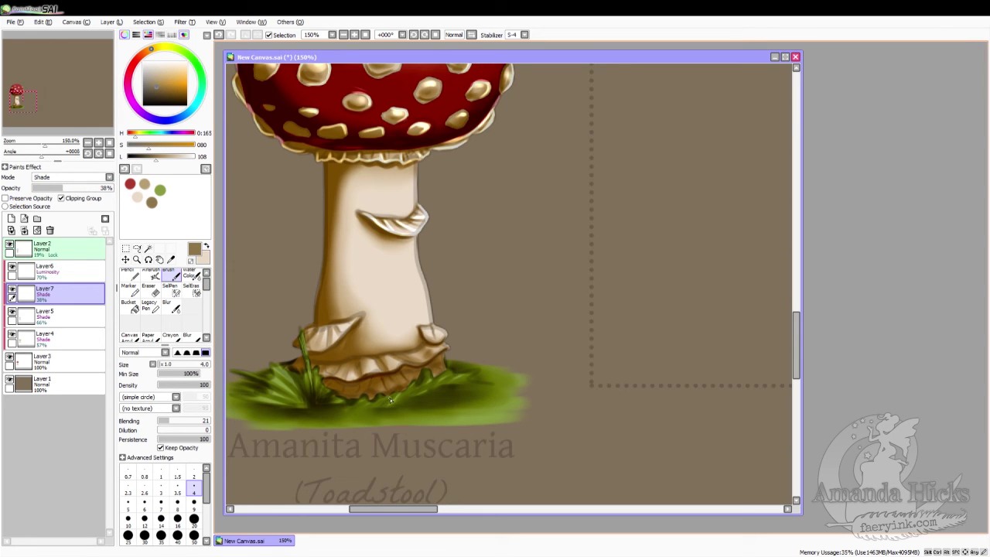
Step: Brush creases into the brown base below the ruffle, then hide the line art and blend them with Water Color
mouse_move(372, 379)
mouse_down()
mouse_move(370, 404)
mouse_move(344, 395)
mouse_move(349, 380)
mouse_move(354, 397)
mouse_move(333, 383)
mouse_up()
mouse_move(404, 378)
mouse_down()
mouse_move(445, 358)
mouse_move(448, 370)
mouse_move(443, 357)
mouse_move(448, 368)
mouse_move(397, 375)
mouse_up()
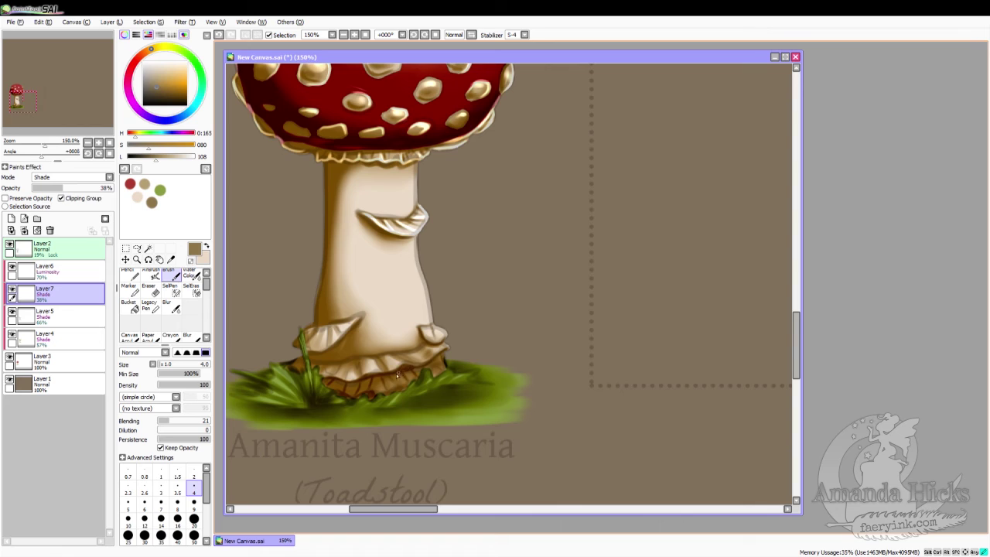
drag(424, 370, 439, 360)
drag(424, 371, 446, 375)
mouse_move(369, 370)
mouse_down()
mouse_move(358, 357)
mouse_move(363, 374)
mouse_move(336, 368)
mouse_move(342, 376)
mouse_up()
click(10, 246)
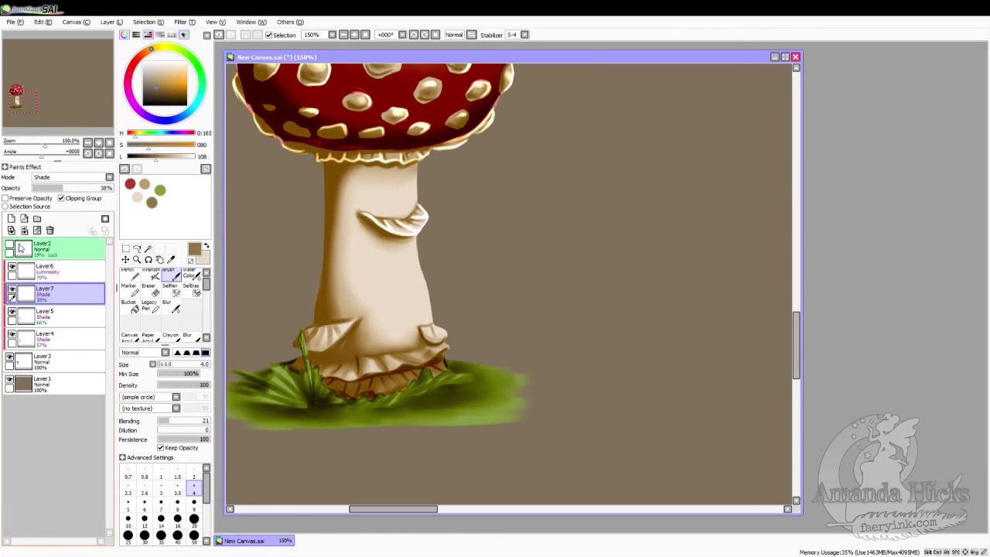
click(190, 274)
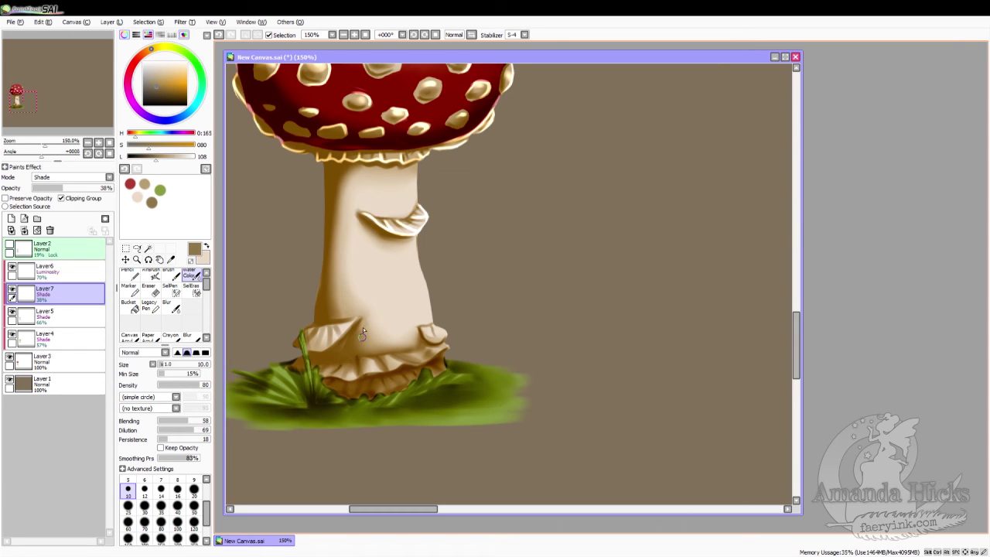
Step: Brush dark shading under the left flap at the stem's base and along the stem's left edge
click(169, 276)
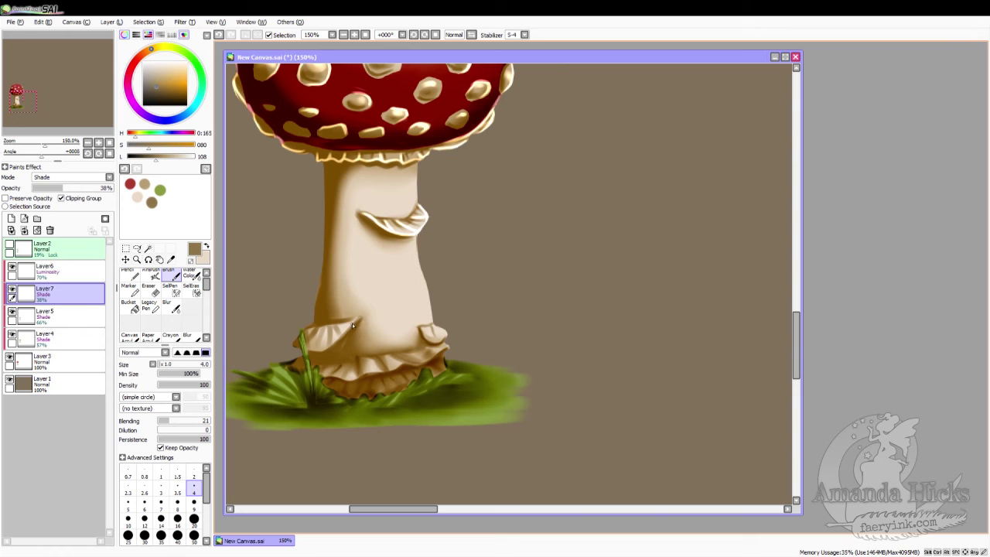
drag(358, 323, 347, 333)
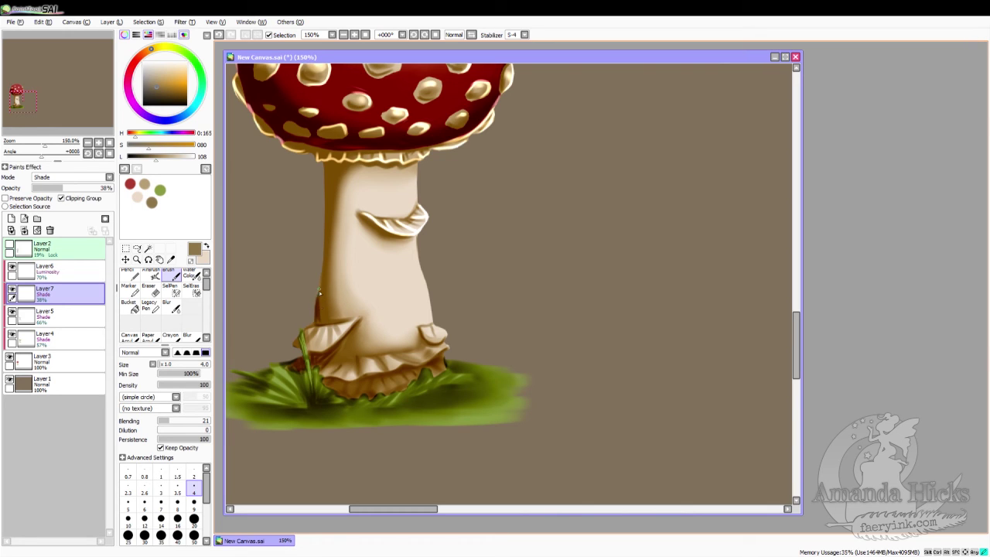
drag(322, 315, 320, 304)
drag(325, 166, 325, 200)
drag(333, 164, 323, 204)
drag(325, 166, 325, 169)
Step: Widen the shadow down the stem's left edge with the size 9 Brush and blend it with Water Color
click(193, 500)
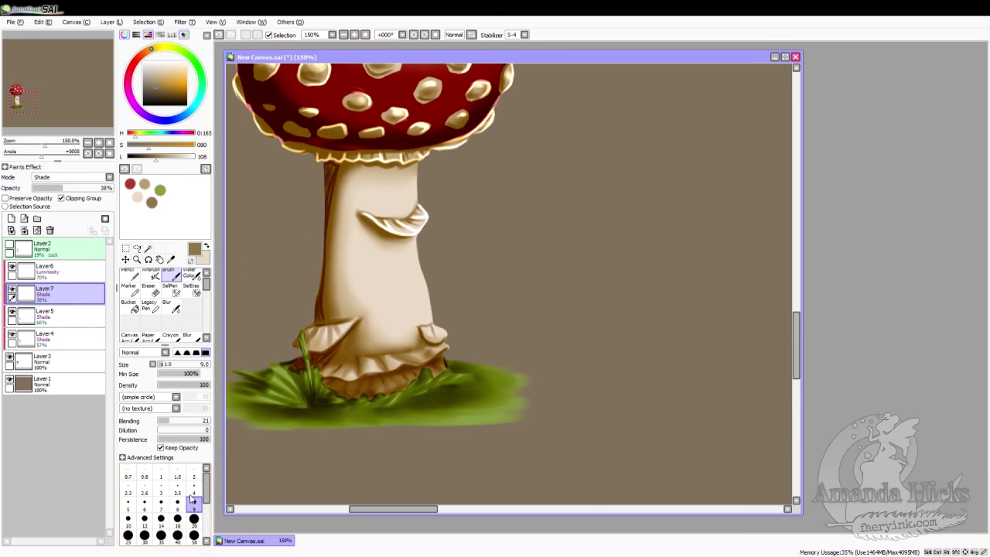
mouse_move(325, 180)
mouse_down()
mouse_move(333, 172)
mouse_move(314, 315)
mouse_move(323, 326)
mouse_up()
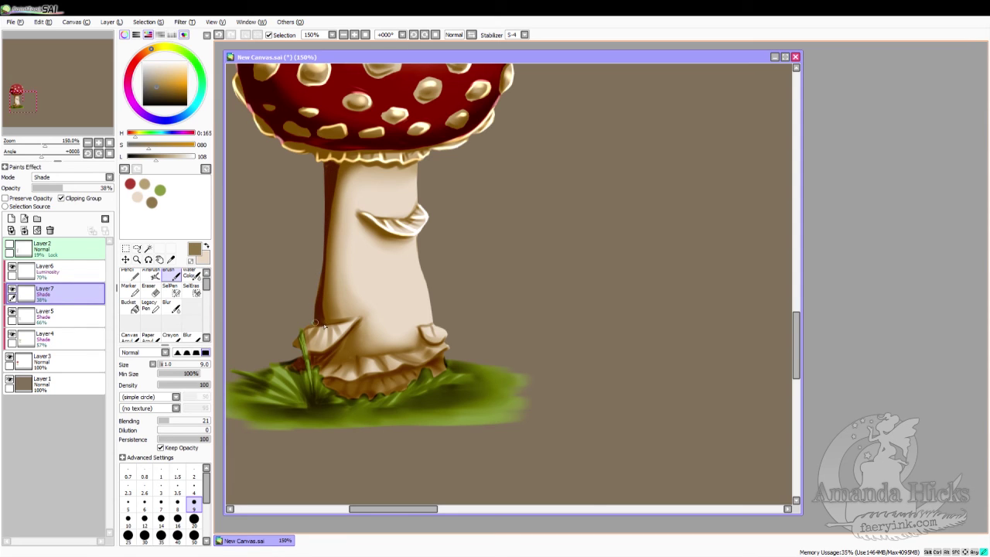
click(190, 275)
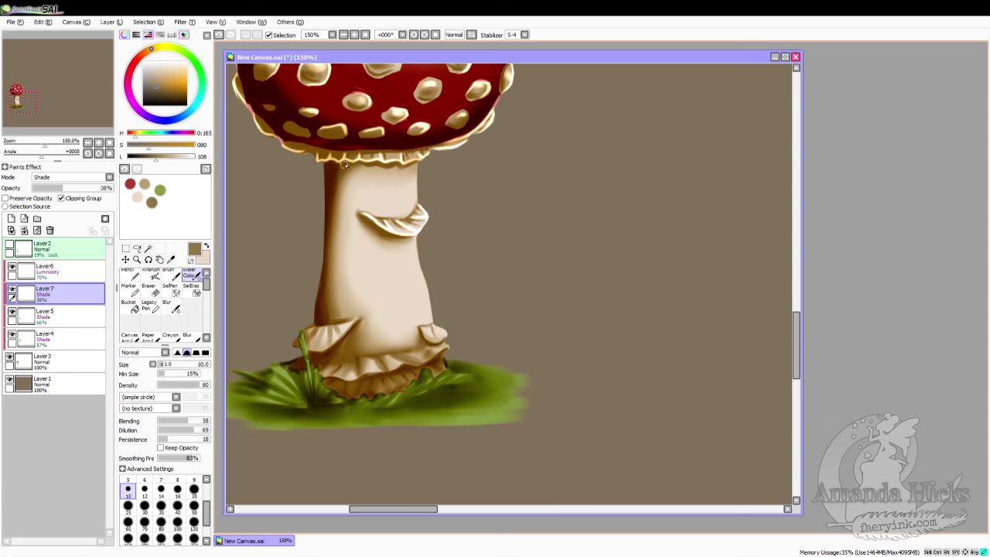
Step: Brush fine shadow lines along the ruffle beneath the cap with the size 4 Brush on the 38% Shade layer
click(58, 314)
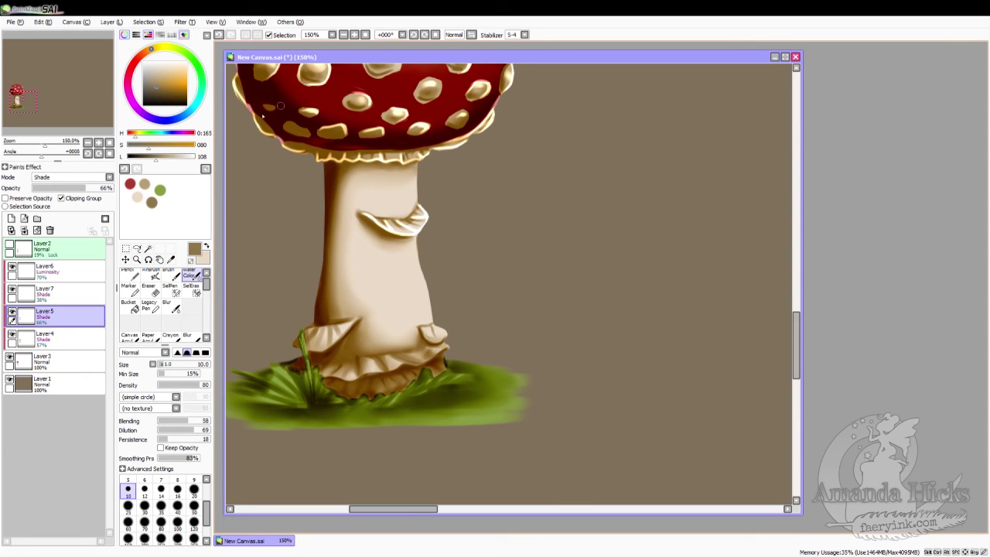
click(174, 275)
click(70, 292)
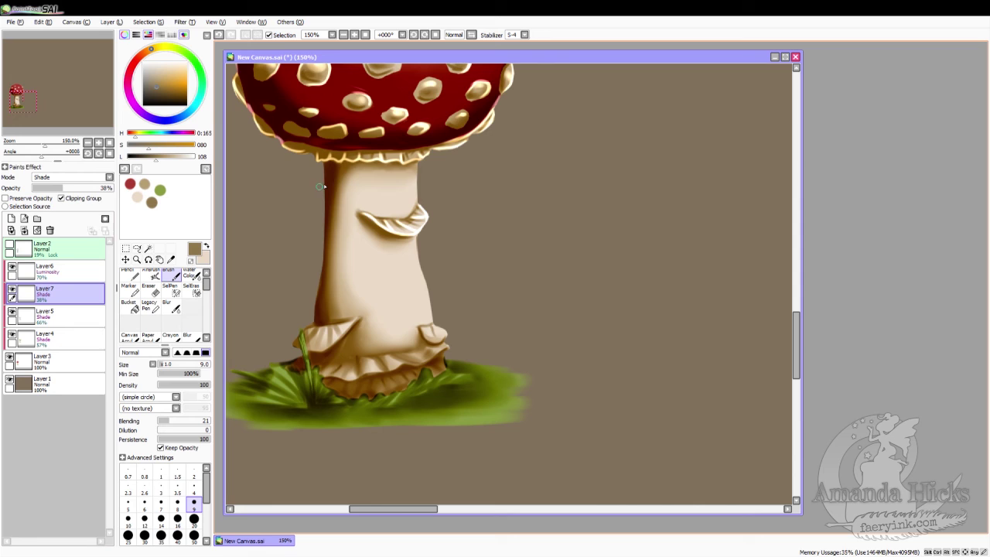
click(194, 488)
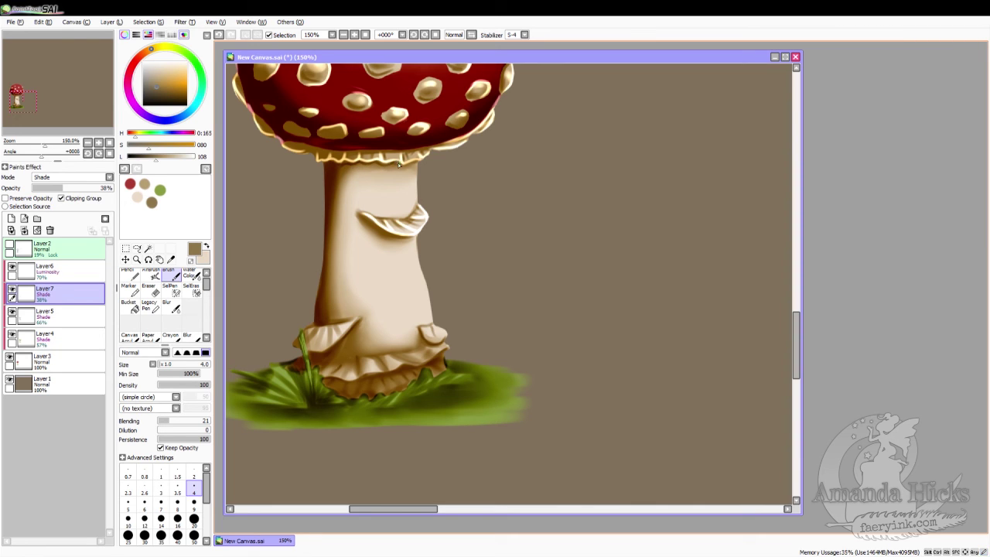
drag(408, 166, 416, 164)
drag(311, 155, 322, 153)
mouse_move(333, 156)
mouse_down()
mouse_move(389, 155)
mouse_move(338, 156)
mouse_move(343, 167)
mouse_move(424, 153)
mouse_up()
mouse_move(293, 147)
mouse_down()
mouse_move(258, 116)
mouse_move(284, 141)
mouse_up()
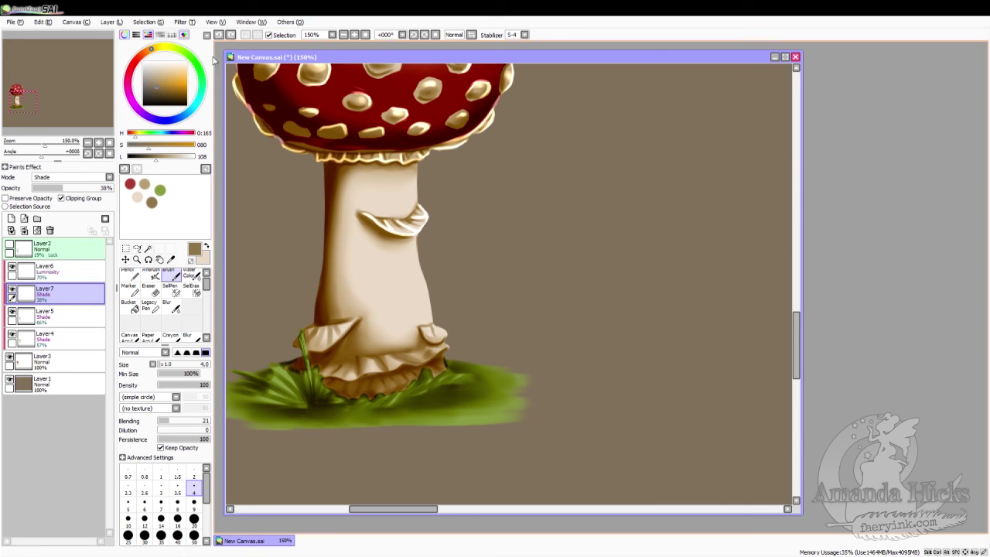
Step: Darken the cap's lower rim from the left edge with the size 9 Brush and blend it with Water Color at size 50
click(194, 507)
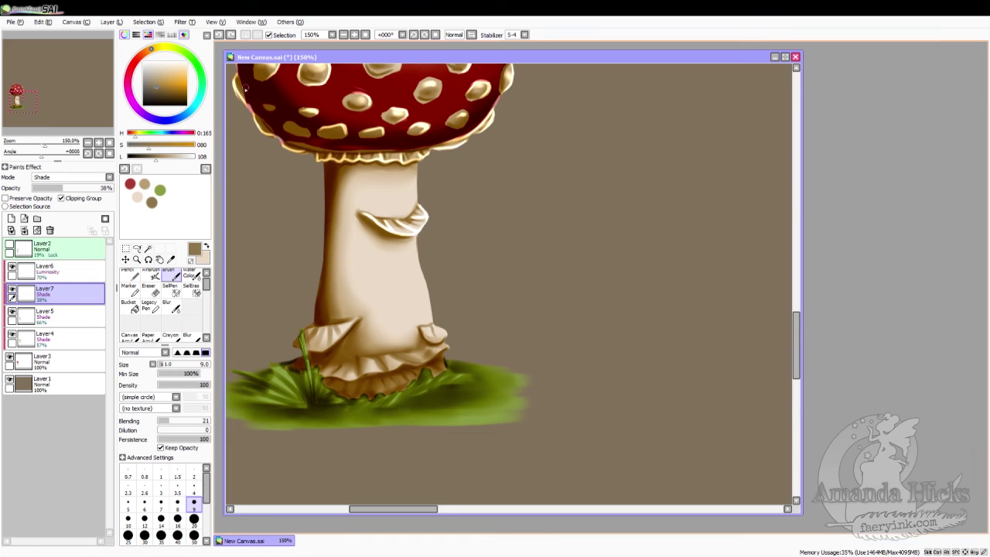
mouse_move(263, 118)
mouse_down()
mouse_move(293, 145)
mouse_move(316, 148)
mouse_up()
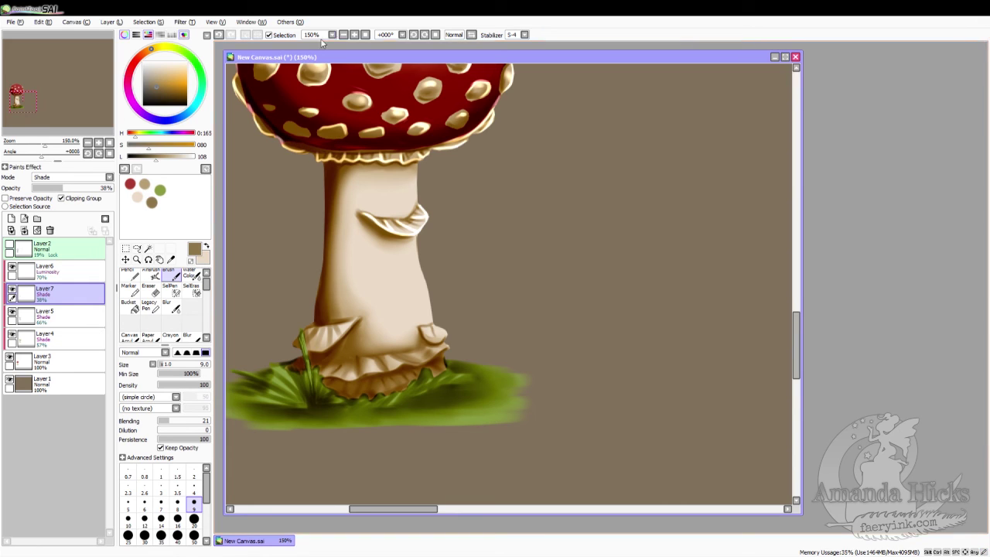
click(344, 35)
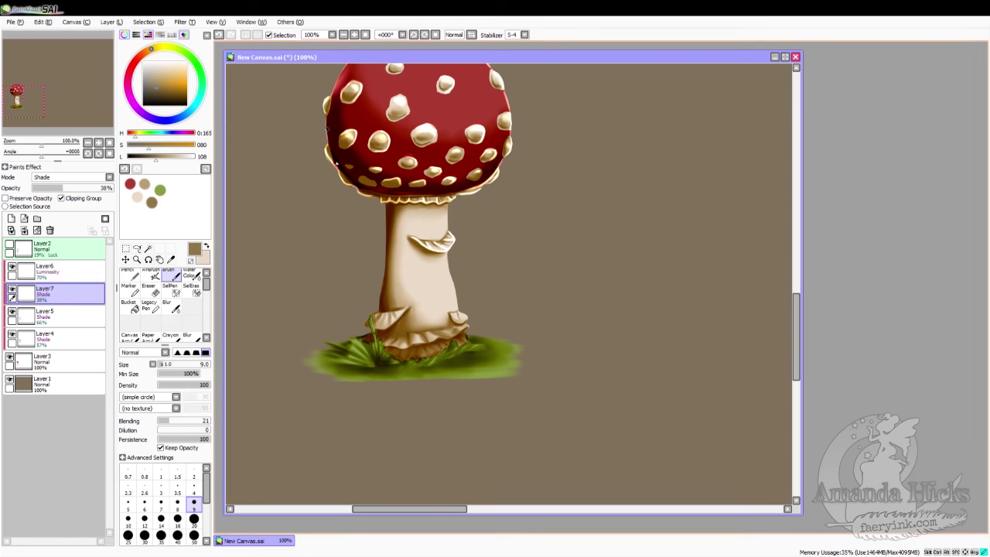
mouse_move(336, 154)
mouse_down()
mouse_move(393, 195)
mouse_move(362, 183)
mouse_move(424, 192)
mouse_move(371, 187)
mouse_move(379, 193)
mouse_move(447, 190)
mouse_up()
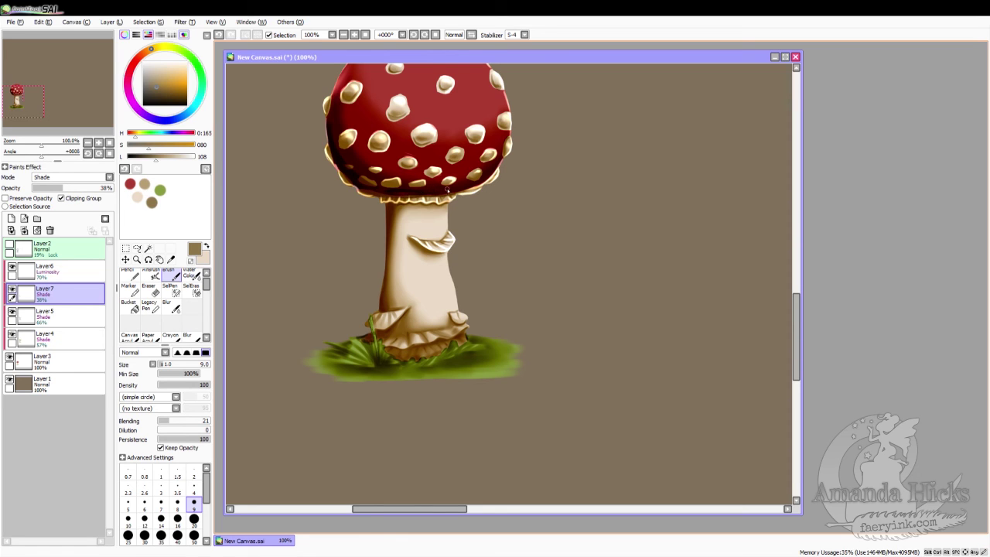
click(190, 275)
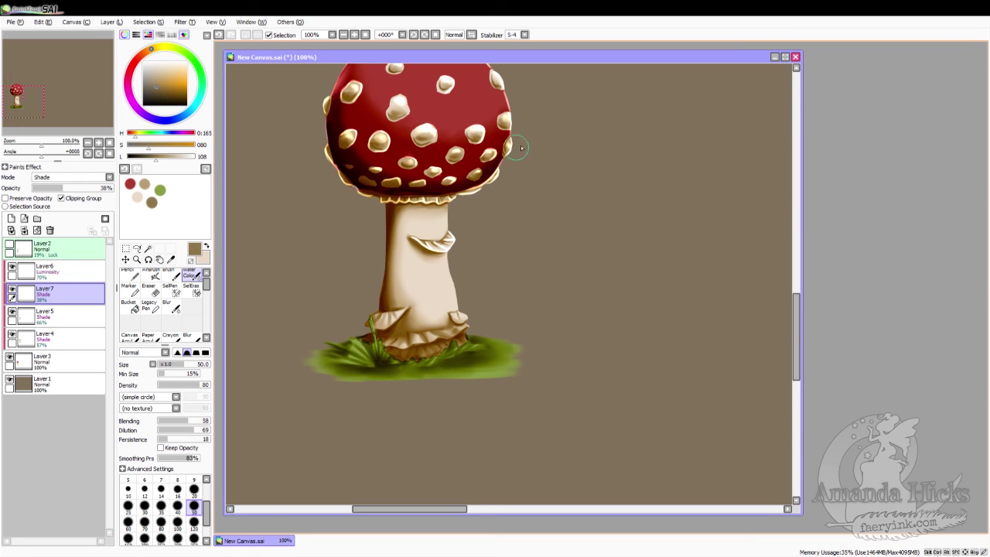
Step: Brush dark grass blades on both sides of the stem's base with the size 4 Brush
click(355, 35)
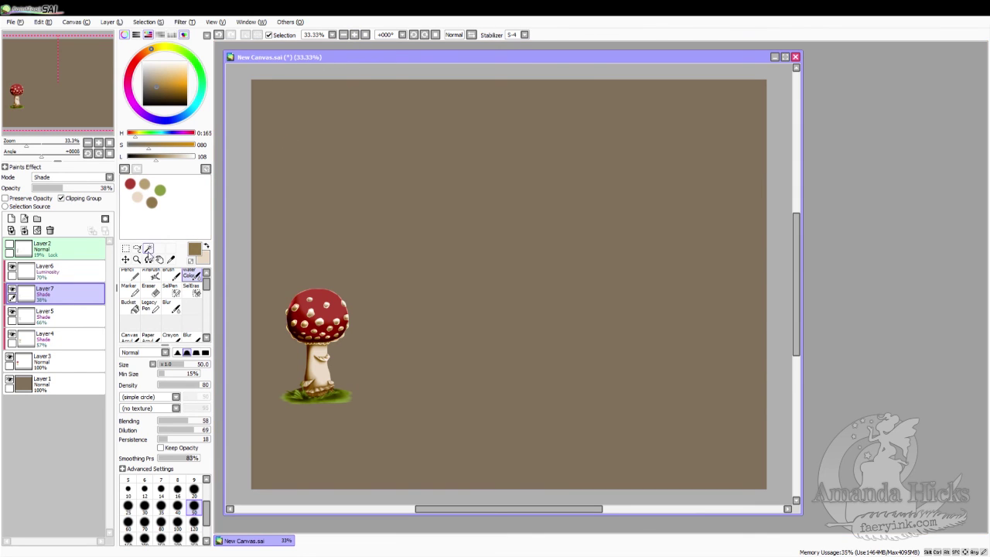
click(137, 260)
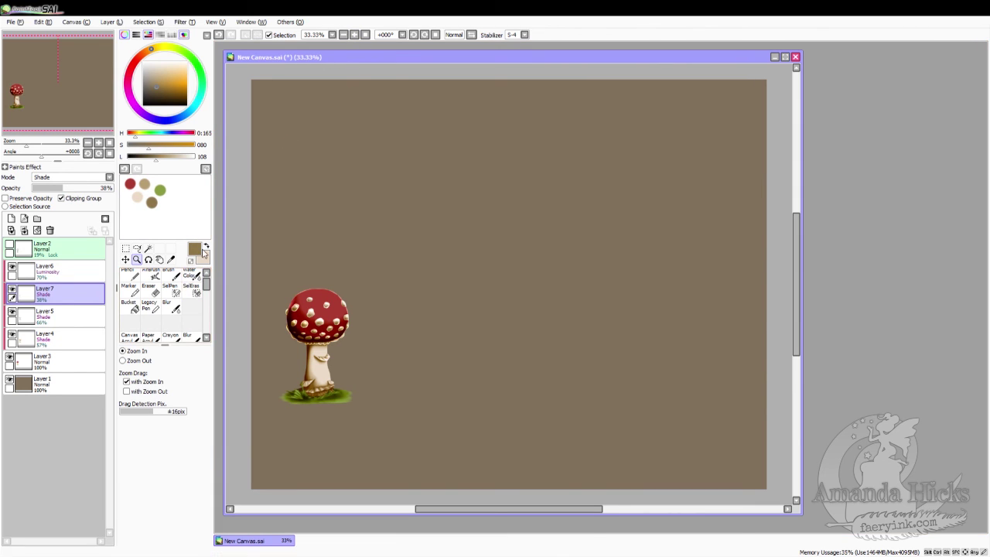
click(286, 416)
click(312, 403)
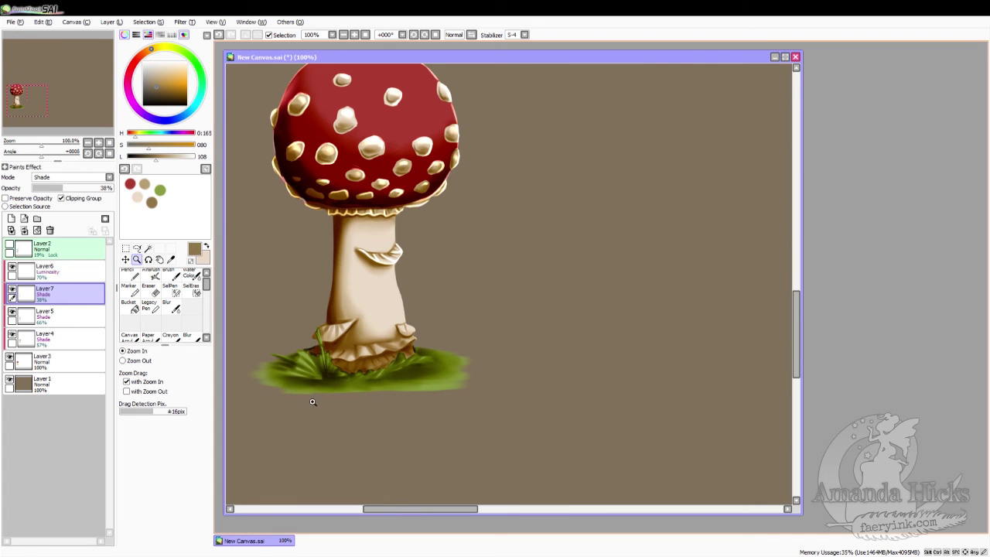
click(176, 277)
click(193, 492)
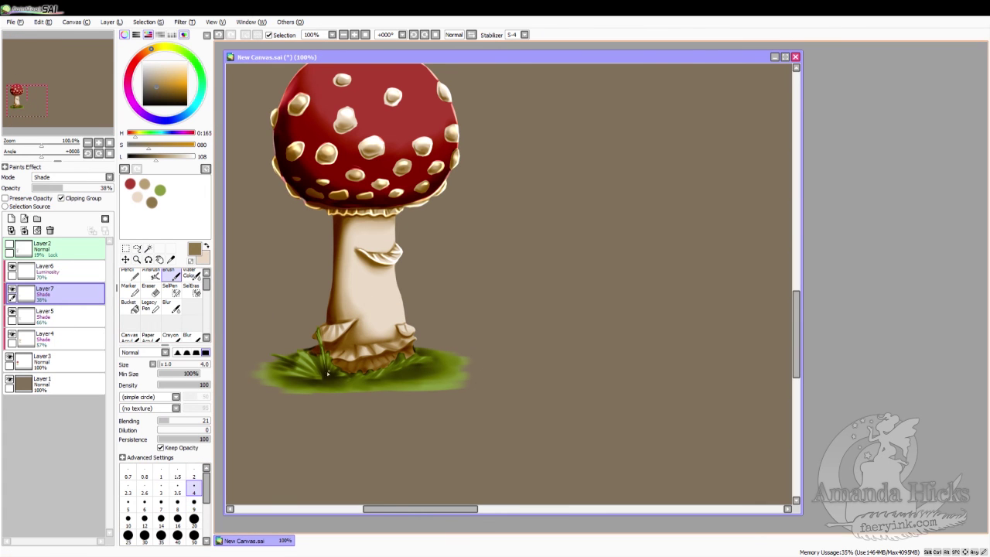
mouse_move(324, 379)
mouse_down()
mouse_move(302, 353)
mouse_move(323, 382)
mouse_move(297, 365)
mouse_move(321, 383)
mouse_move(289, 365)
mouse_move(315, 381)
mouse_move(306, 371)
mouse_move(311, 379)
mouse_move(278, 373)
mouse_move(313, 383)
mouse_move(263, 370)
mouse_move(319, 376)
mouse_move(298, 353)
mouse_move(321, 377)
mouse_move(296, 351)
mouse_move(316, 376)
mouse_move(286, 352)
mouse_move(323, 384)
mouse_move(304, 352)
mouse_up()
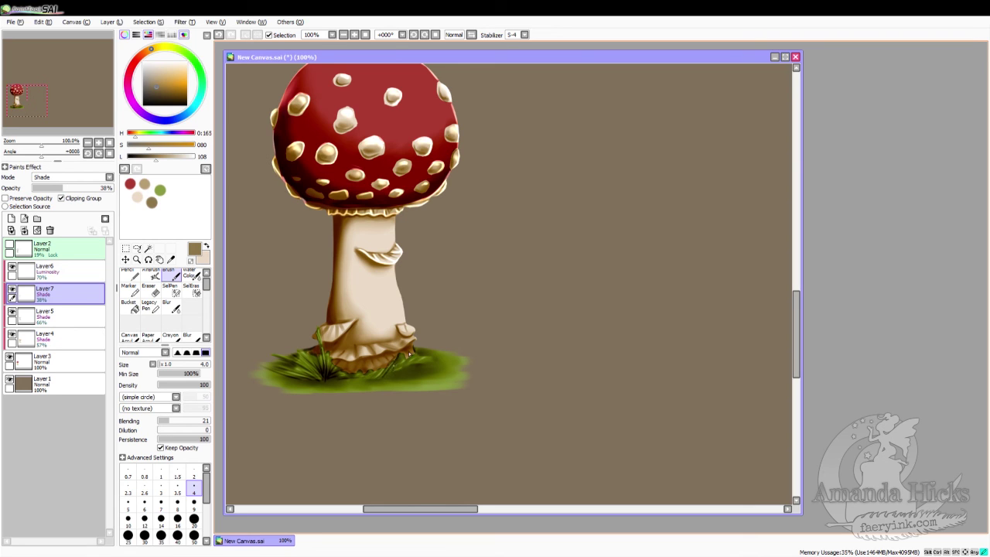
mouse_move(397, 370)
mouse_down()
mouse_move(413, 355)
mouse_move(442, 360)
mouse_up()
Step: Shade the grass beneath the mushroom with the size 20 Brush and blend the shadow with Water Color at size 50
click(193, 519)
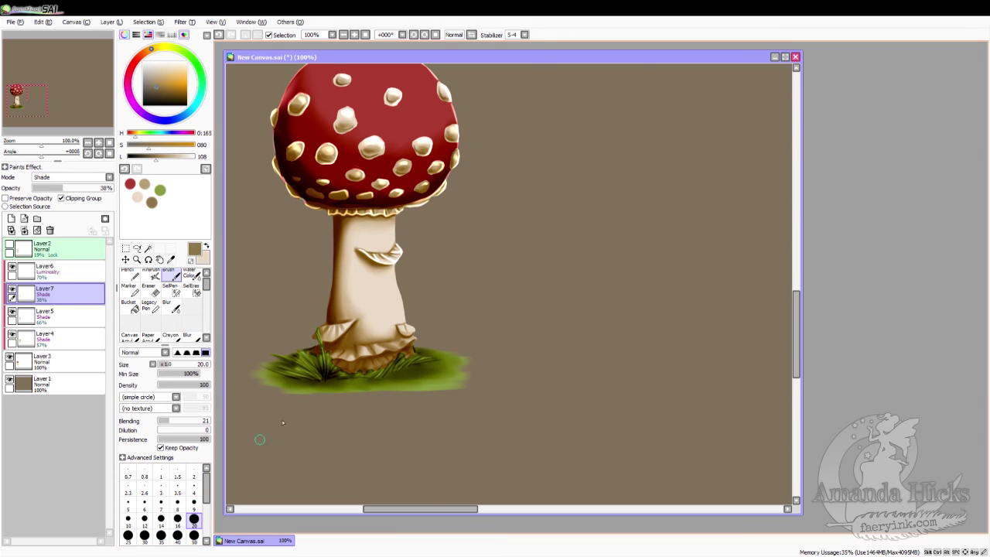
drag(317, 383, 449, 363)
click(190, 275)
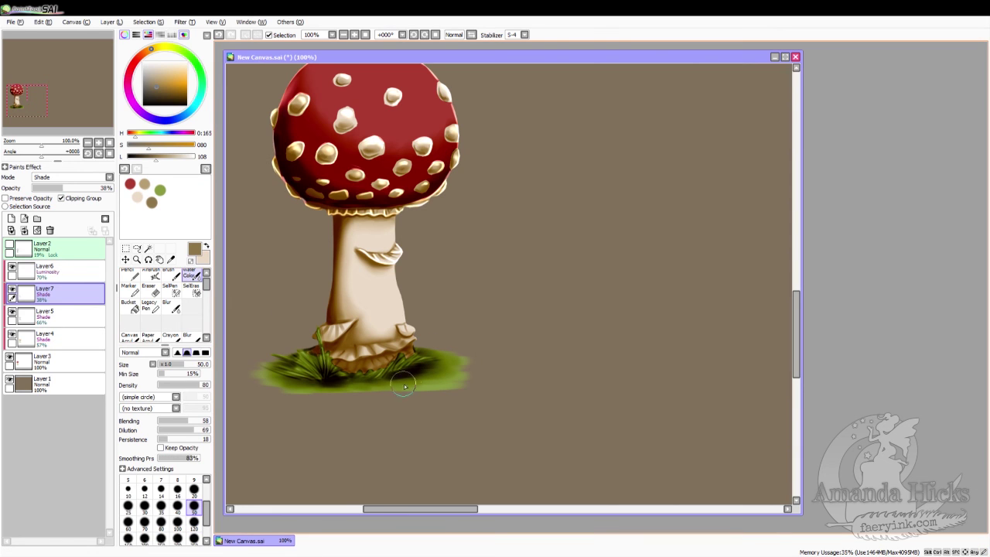
drag(445, 379, 313, 385)
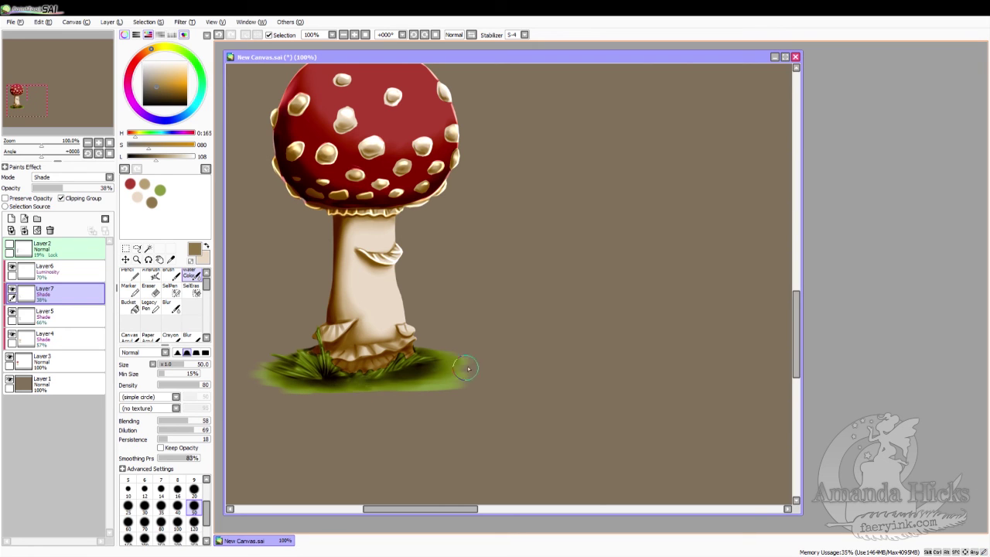
Step: On the Luminosity layer, brush light beige grass blades around the stem's base with the size 4 Brush
click(58, 270)
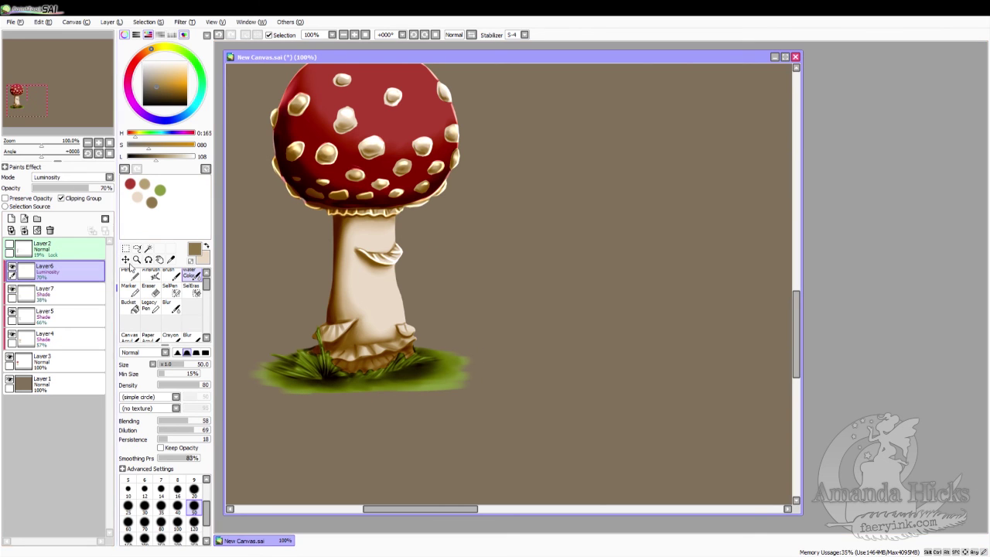
click(205, 246)
click(173, 275)
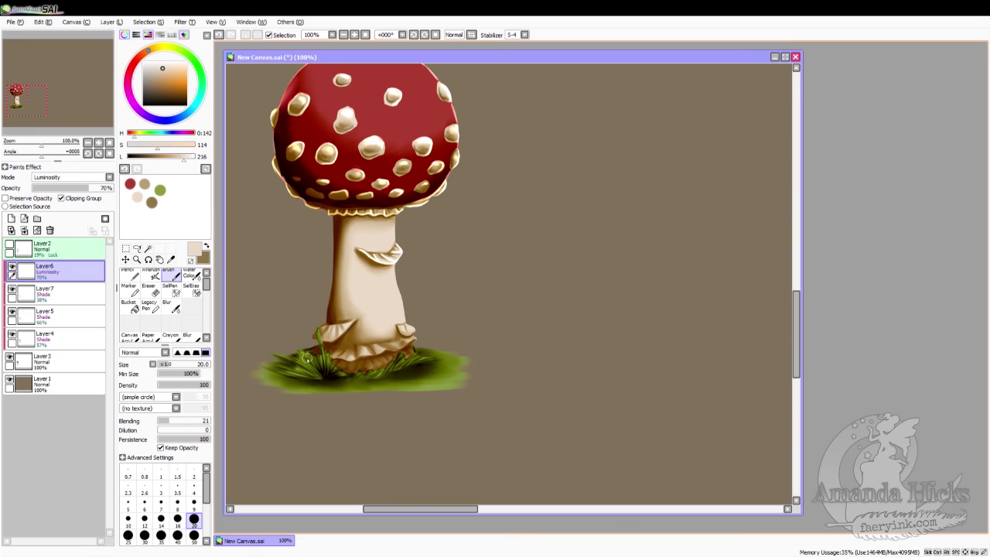
click(193, 489)
mouse_move(312, 369)
mouse_down()
mouse_move(283, 352)
mouse_move(321, 377)
mouse_move(300, 346)
mouse_move(323, 376)
mouse_move(264, 363)
mouse_move(312, 378)
mouse_move(273, 358)
mouse_move(285, 373)
mouse_move(263, 356)
mouse_move(278, 375)
mouse_up()
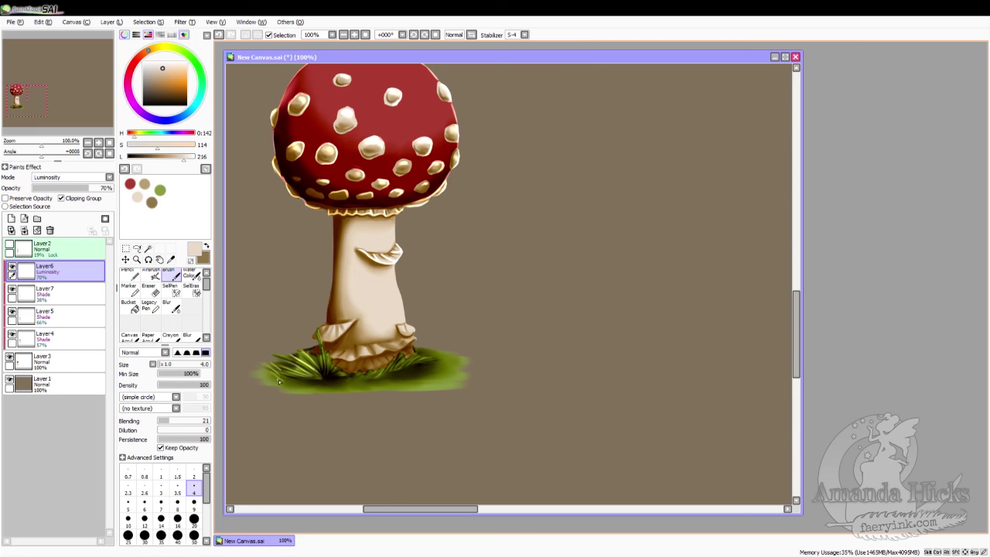
drag(279, 368, 302, 386)
mouse_move(368, 375)
mouse_down()
mouse_move(382, 357)
mouse_move(378, 366)
mouse_move(421, 350)
mouse_up()
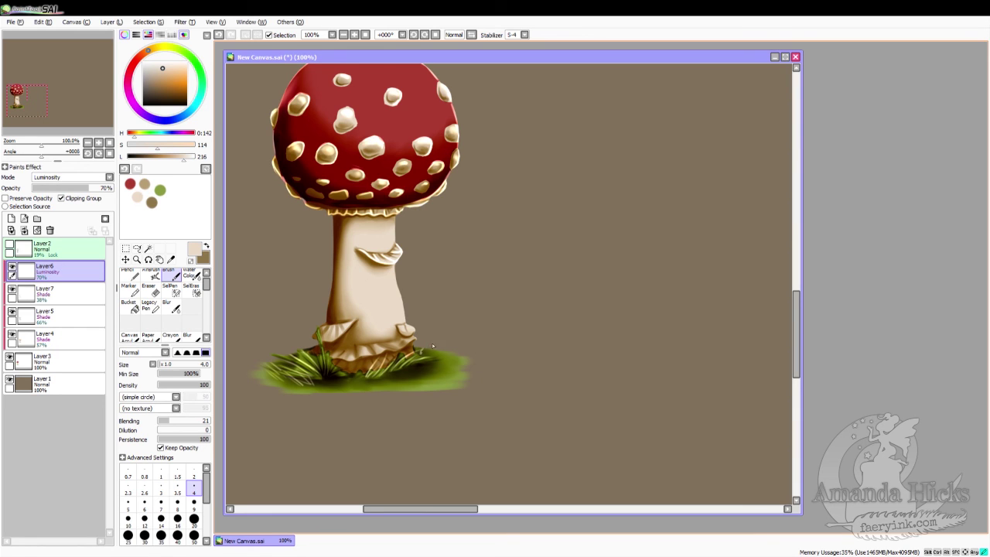
Step: Extend the light grass blades across the right side of the grass patch and in front of the stem's base
mouse_move(422, 356)
mouse_down()
mouse_move(437, 350)
mouse_move(455, 361)
mouse_up()
drag(417, 372, 434, 360)
drag(439, 367, 457, 362)
mouse_move(327, 377)
mouse_down()
mouse_move(340, 351)
mouse_move(332, 375)
mouse_move(347, 366)
mouse_move(332, 379)
mouse_move(364, 371)
mouse_move(351, 381)
mouse_move(352, 360)
mouse_move(354, 377)
mouse_move(363, 370)
mouse_move(356, 380)
mouse_move(376, 360)
mouse_move(353, 367)
mouse_up()
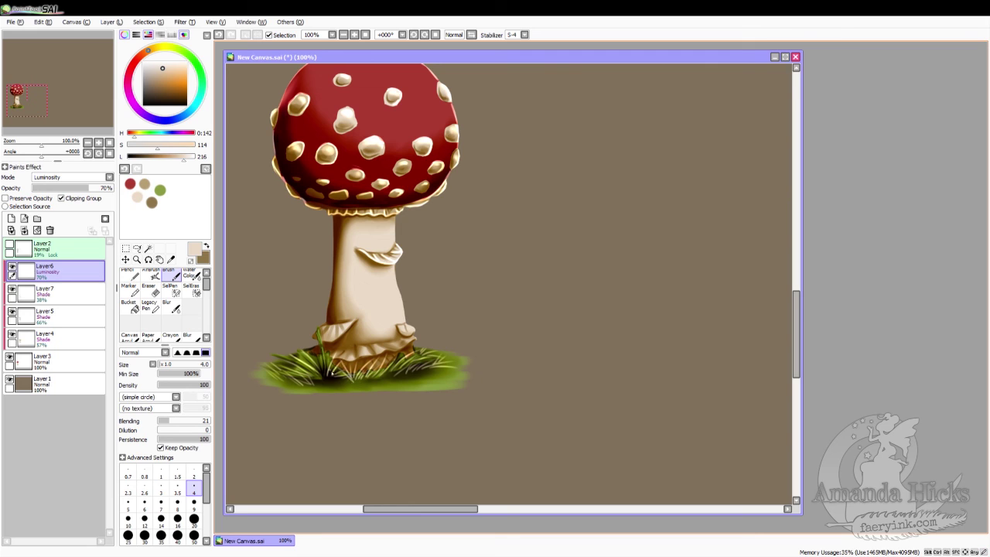
Step: Lower the Luminosity layer's opacity to 63%
click(365, 36)
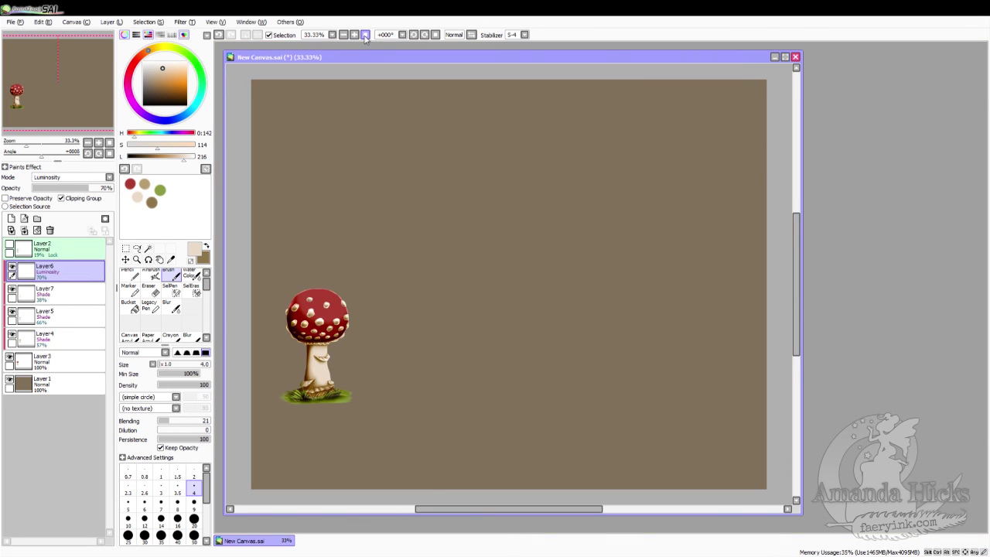
click(74, 188)
drag(75, 188, 83, 188)
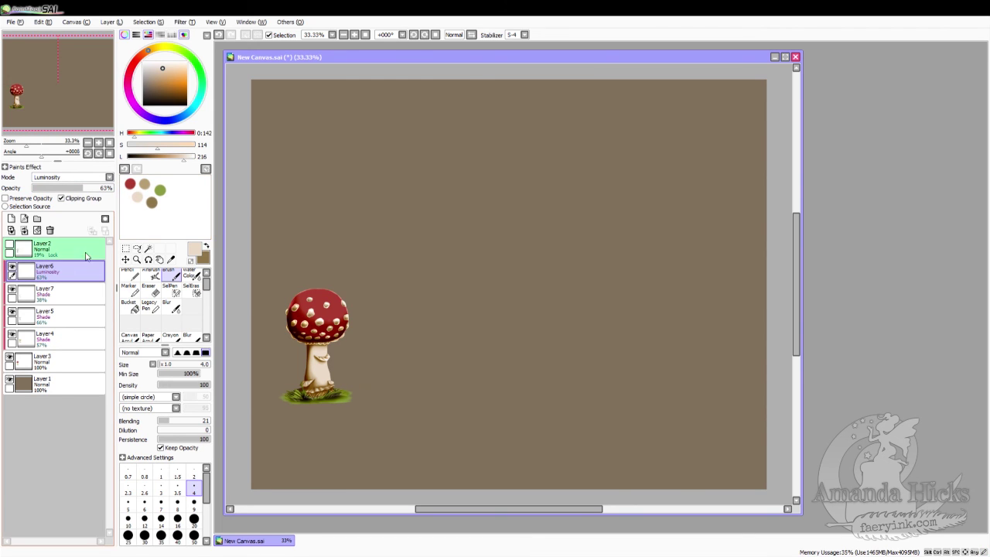
Step: Brush a light highlight along the top right edge of the red cap with the size 20 Brush
click(136, 259)
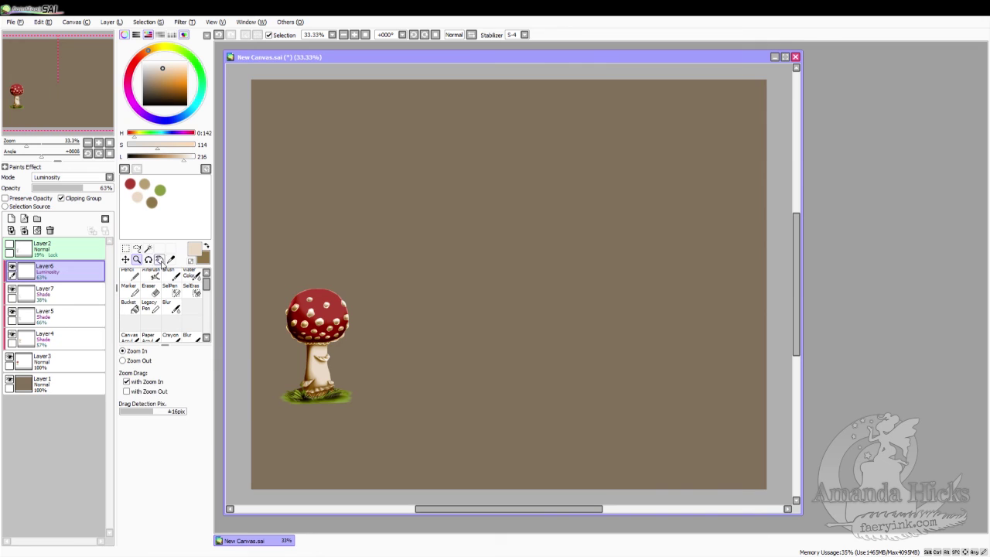
drag(326, 320, 321, 286)
click(172, 276)
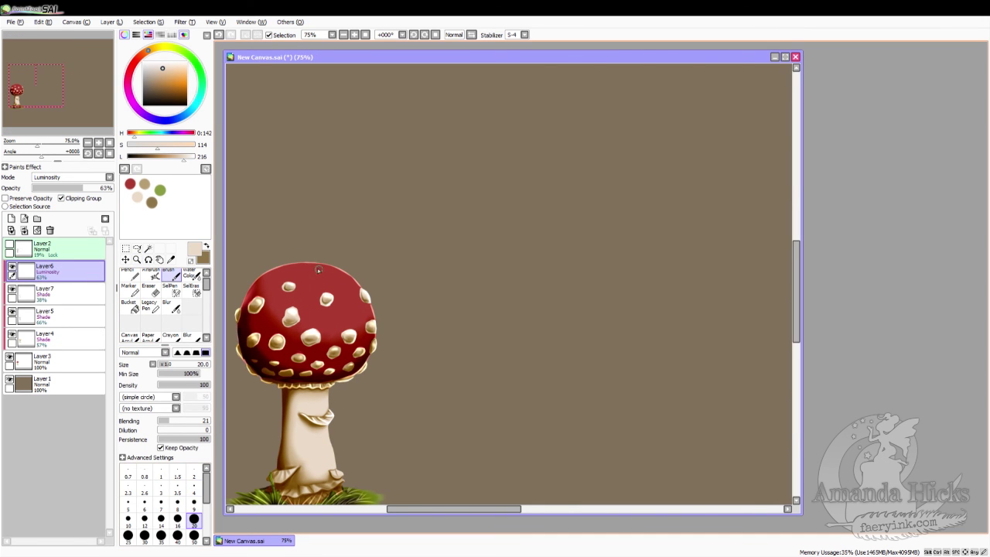
drag(311, 265, 349, 276)
click(189, 275)
click(194, 523)
mouse_move(327, 276)
mouse_down()
mouse_move(279, 274)
mouse_move(321, 276)
mouse_move(307, 271)
mouse_move(351, 292)
mouse_move(276, 290)
mouse_up()
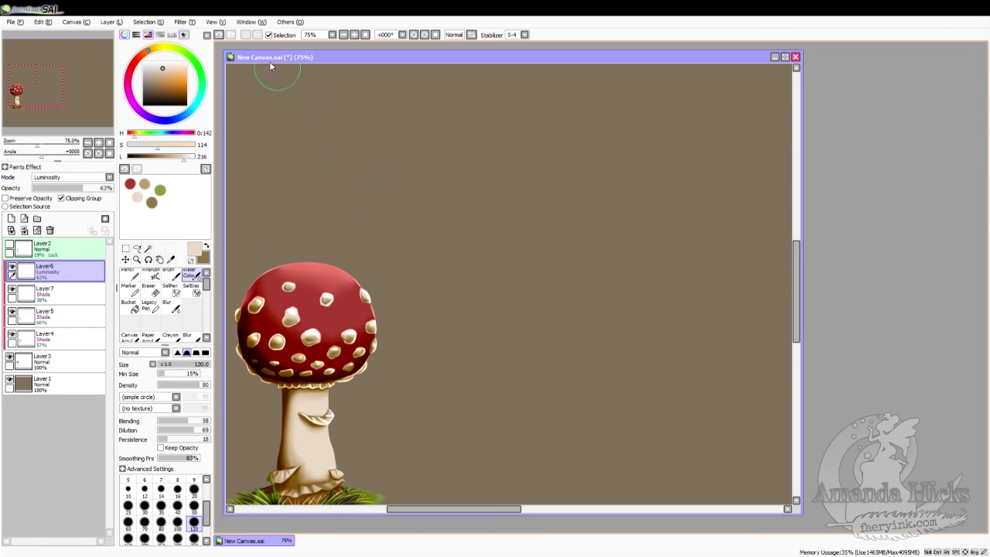
click(219, 36)
click(219, 36)
click(219, 36)
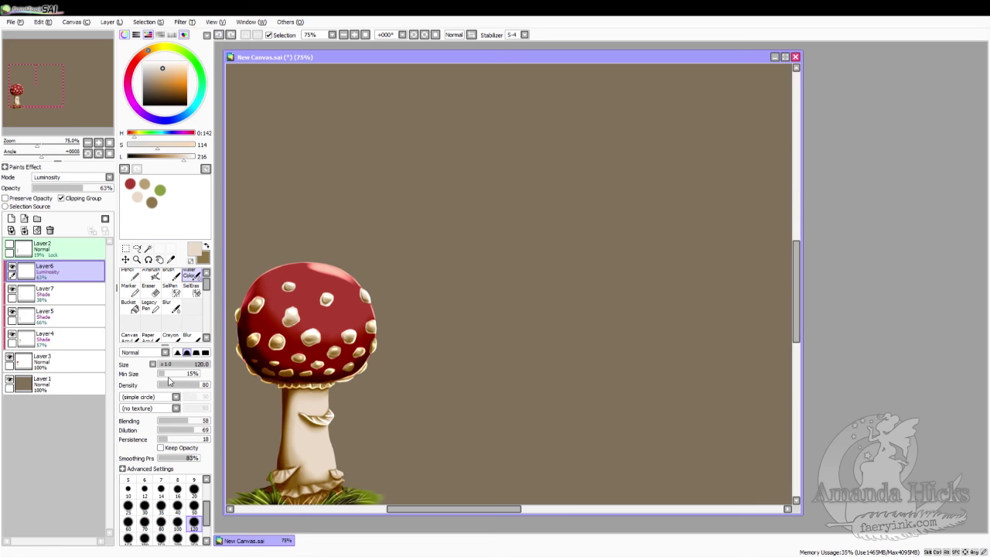
Step: Blend the highlight across the top of the cap with Water Color at sizes 20 and 50
click(193, 489)
drag(311, 270, 347, 281)
click(193, 507)
mouse_move(317, 277)
mouse_down()
mouse_move(345, 281)
mouse_move(324, 267)
mouse_move(356, 290)
mouse_move(275, 273)
mouse_move(312, 273)
mouse_move(273, 280)
mouse_up()
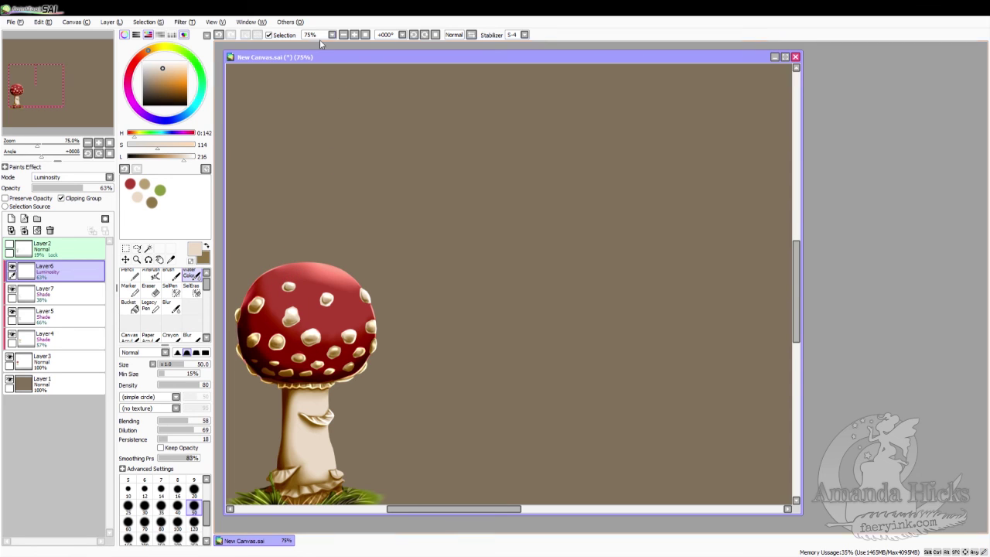
Step: Add a new layer above the brown background and brush green patches around the mushroom with the size 50 Brush
click(365, 35)
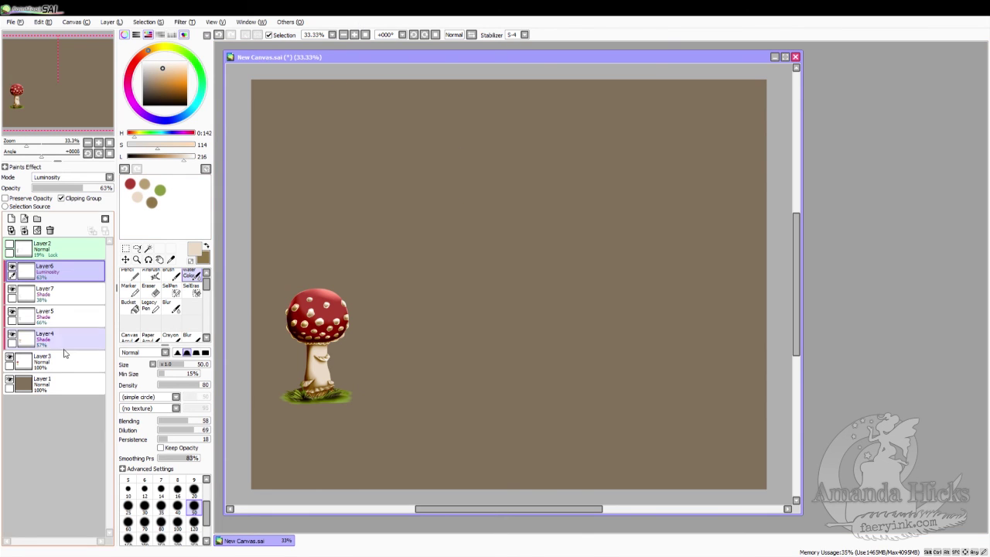
click(56, 387)
click(11, 219)
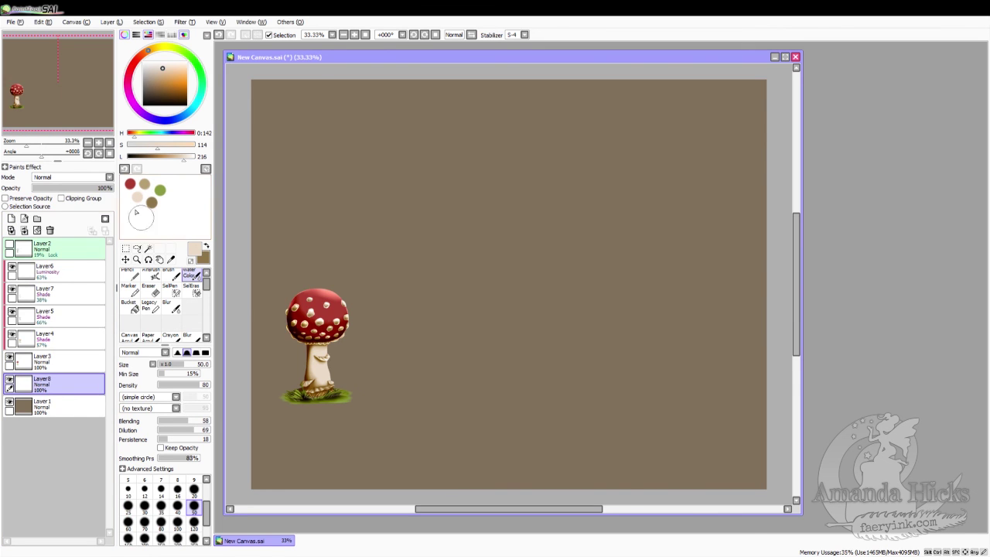
click(172, 260)
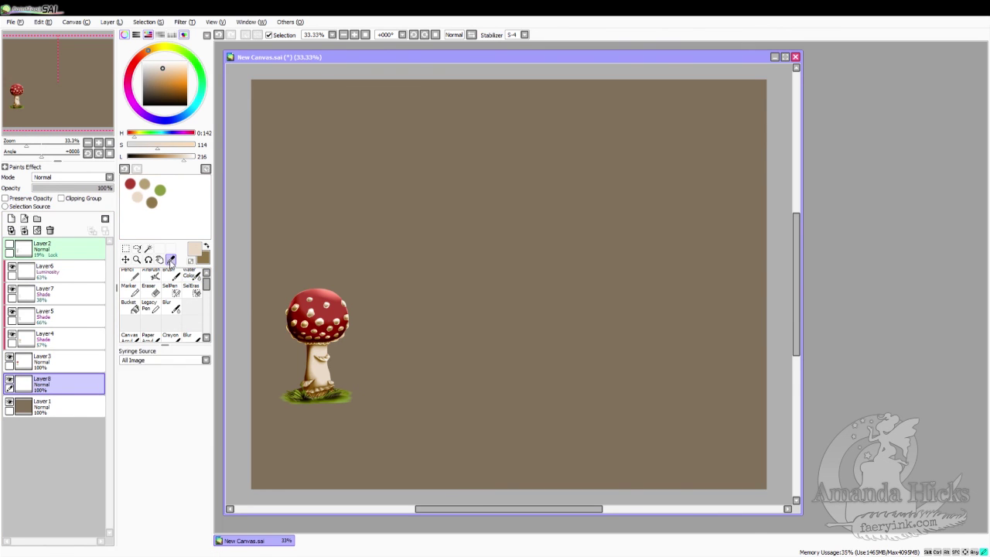
click(161, 189)
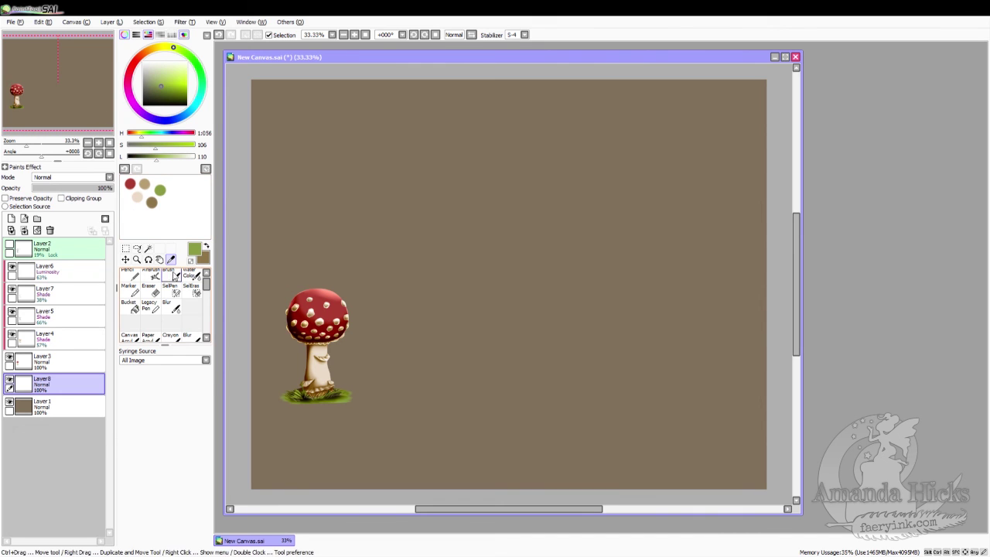
click(175, 276)
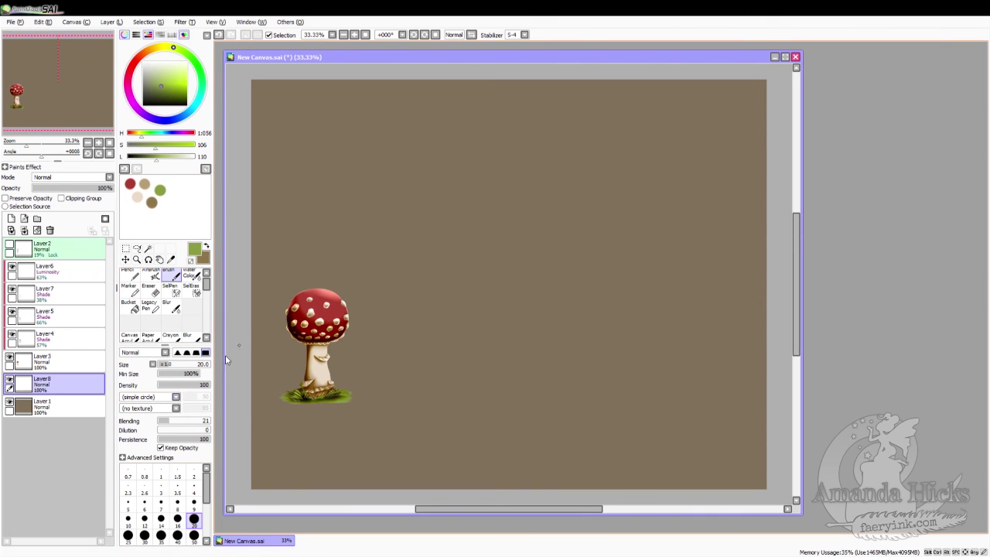
click(193, 535)
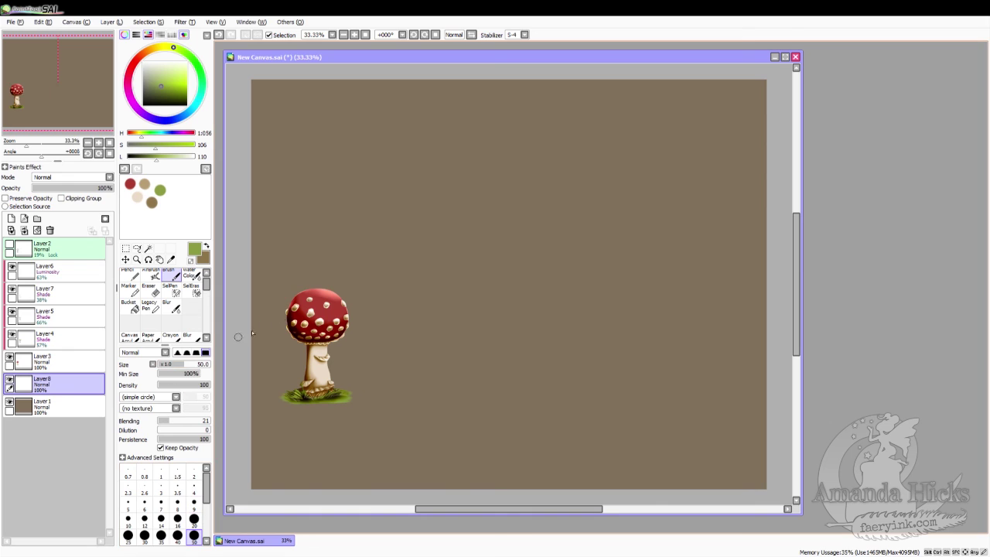
drag(285, 291, 286, 342)
mouse_move(346, 349)
mouse_down()
mouse_move(337, 358)
mouse_move(364, 377)
mouse_up()
Step: Brush brown patches beside the green ones, at the lower left and upper right of the mushroom
click(207, 246)
mouse_move(272, 338)
mouse_down()
mouse_move(270, 350)
mouse_move(282, 346)
mouse_move(273, 376)
mouse_move(286, 350)
mouse_move(271, 339)
mouse_move(272, 324)
mouse_up()
drag(348, 280, 334, 297)
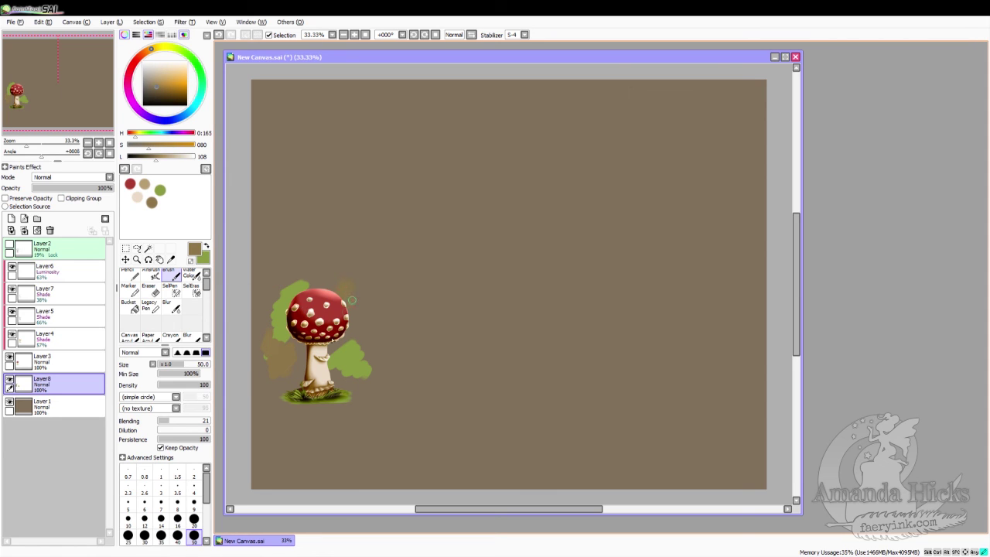
drag(358, 332, 357, 339)
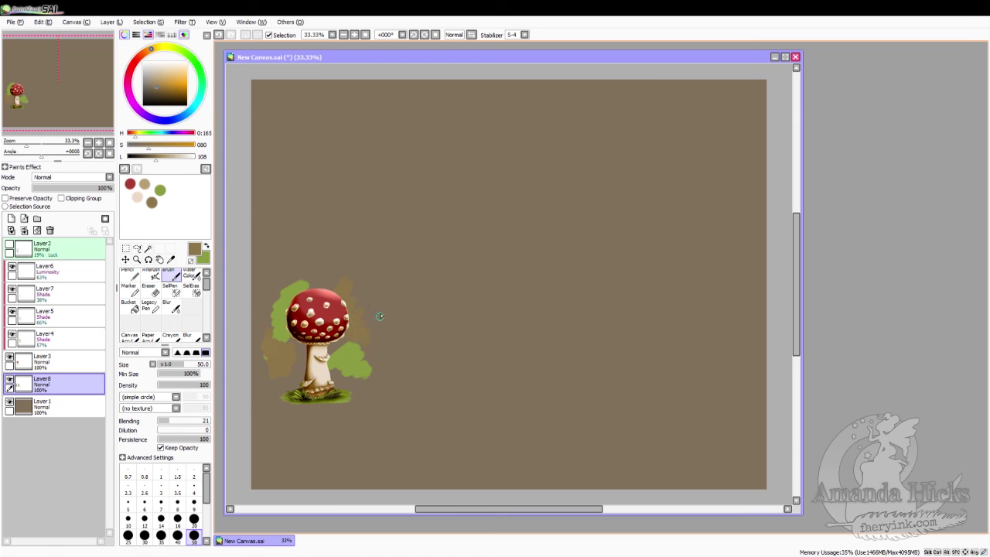
Step: Pick the red palette swatch and brush red patches on both sides of the stem's base
click(171, 259)
click(131, 184)
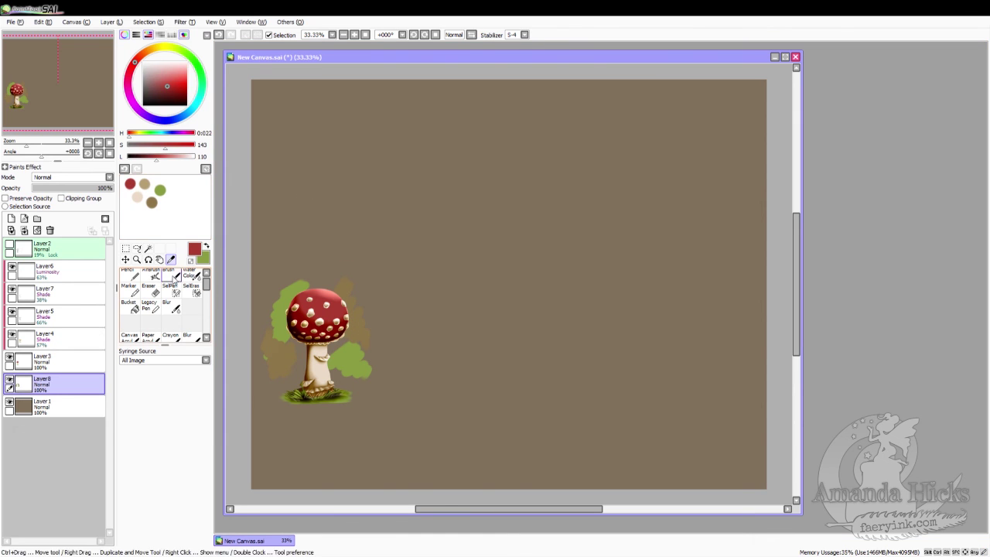
click(171, 276)
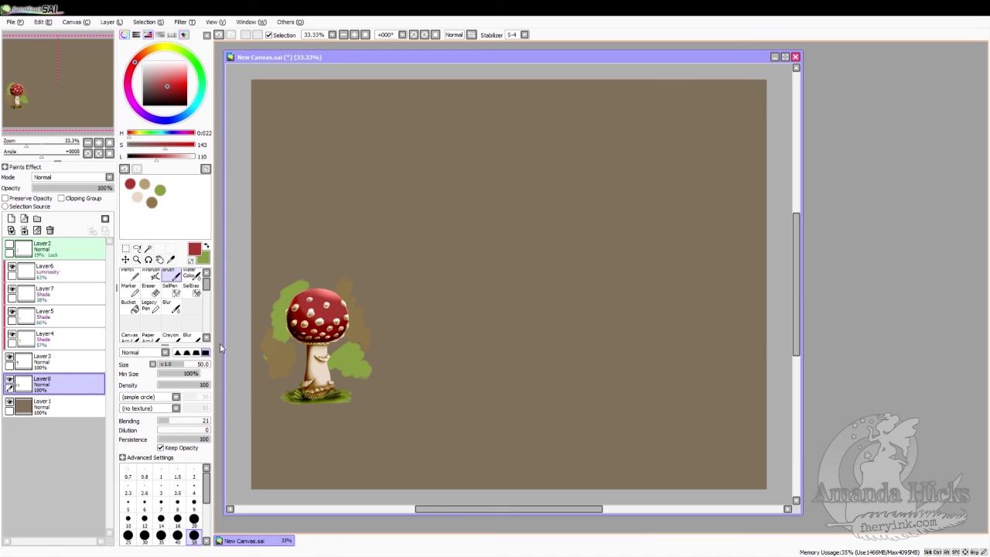
mouse_move(307, 370)
mouse_down()
mouse_move(298, 364)
mouse_move(283, 377)
mouse_move(313, 386)
mouse_up()
drag(381, 374, 345, 399)
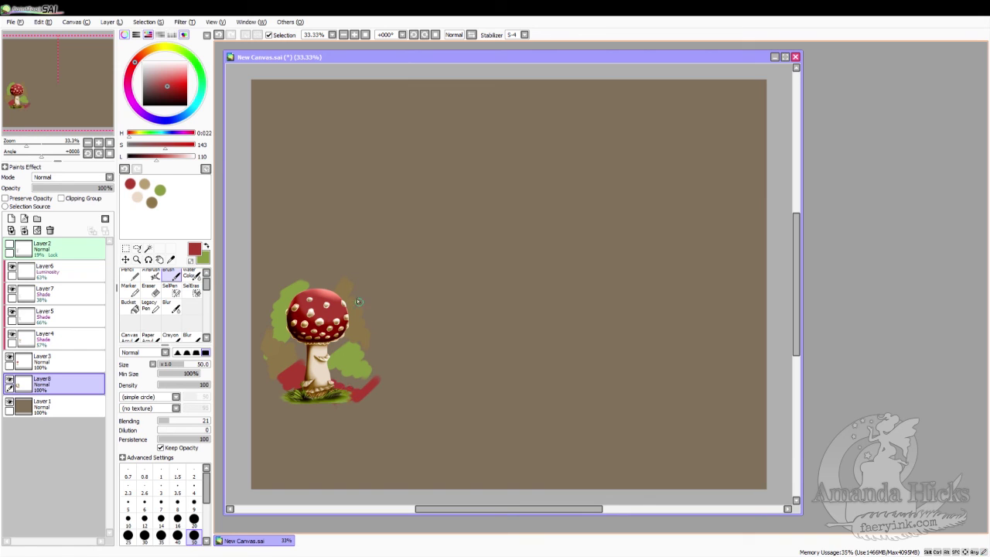
Step: Blend the green, brown and red patches into a soft backdrop with Water Color at size 350
click(189, 275)
click(193, 524)
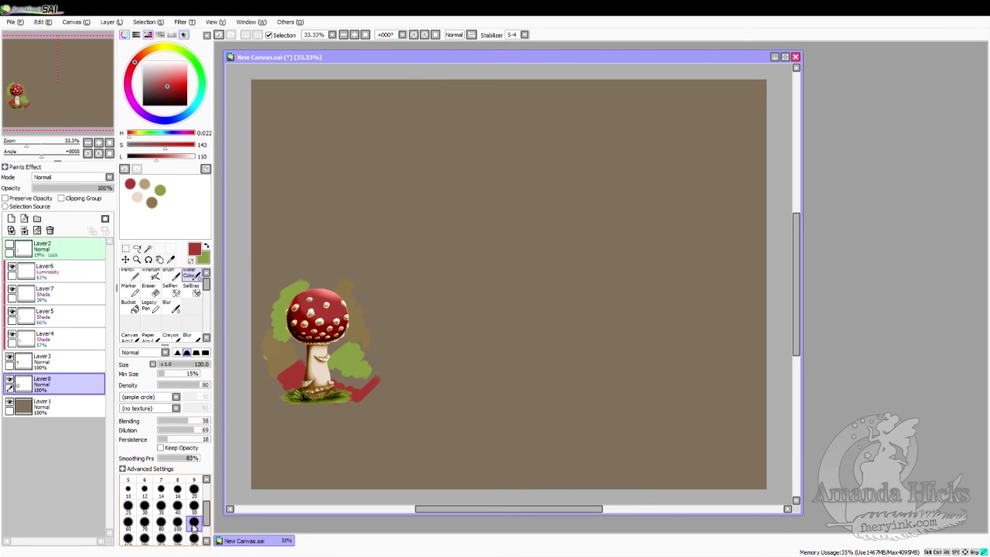
click(193, 537)
mouse_move(332, 295)
mouse_down()
mouse_move(294, 351)
mouse_move(336, 321)
mouse_move(288, 368)
mouse_move(333, 359)
mouse_move(260, 360)
mouse_move(314, 365)
mouse_move(291, 402)
mouse_move(295, 379)
mouse_move(365, 393)
mouse_move(345, 401)
mouse_move(358, 357)
mouse_move(389, 379)
mouse_move(359, 400)
mouse_move(279, 382)
mouse_move(272, 357)
mouse_move(303, 338)
mouse_move(275, 309)
mouse_move(332, 288)
mouse_move(339, 302)
mouse_move(328, 301)
mouse_move(387, 347)
mouse_move(335, 360)
mouse_move(360, 352)
mouse_move(286, 325)
mouse_move(307, 295)
mouse_move(372, 277)
mouse_up()
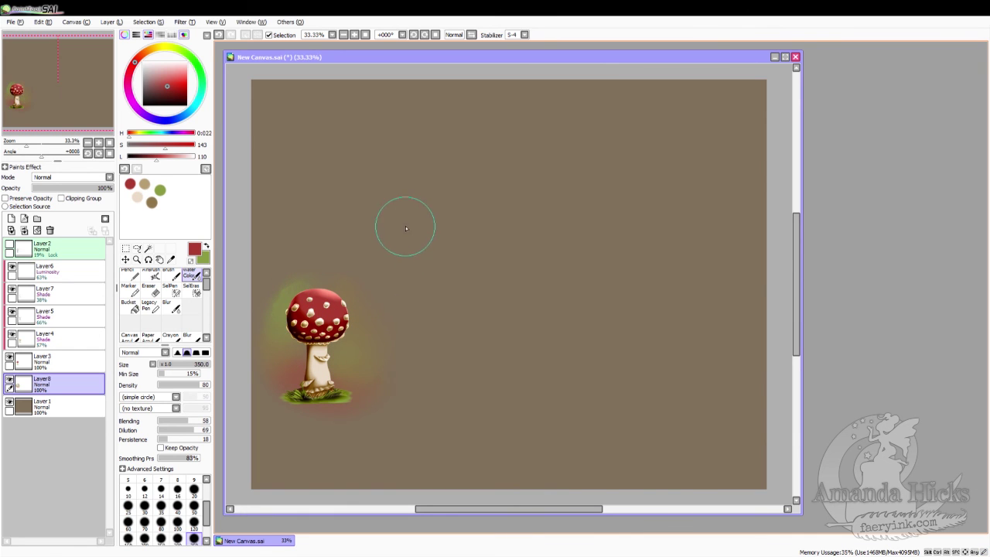
Step: Draw a rectangular selection around the mushroom and its blended backdrop
click(126, 247)
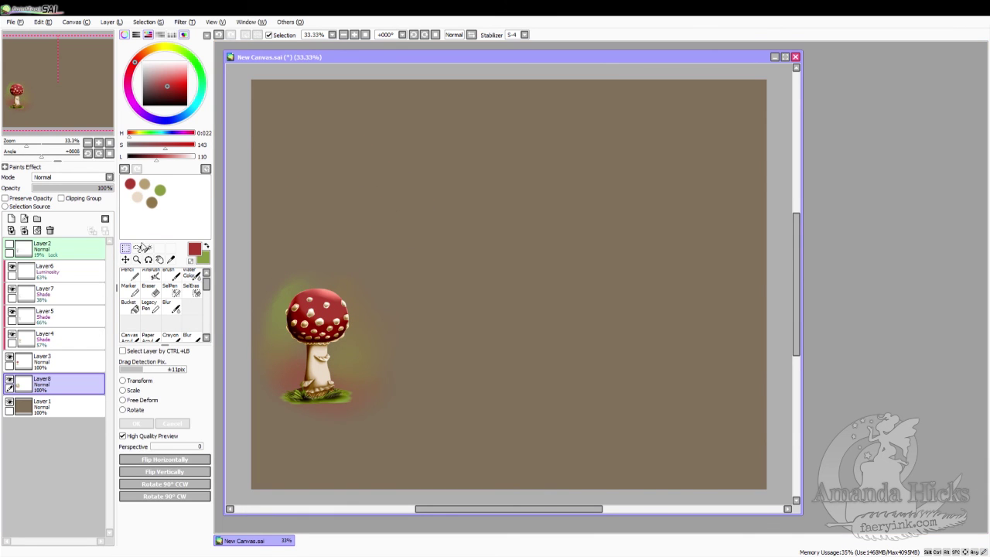
click(140, 381)
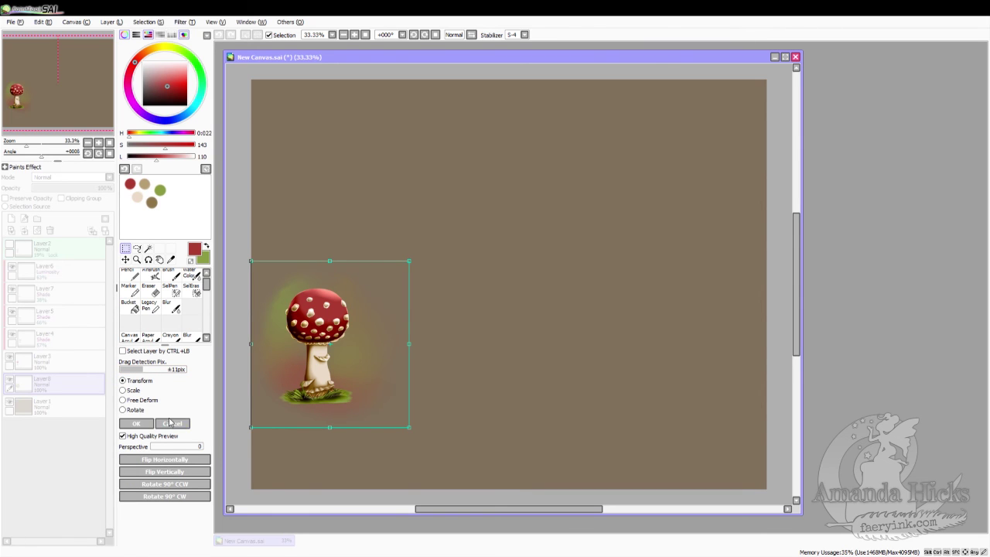
click(170, 422)
drag(261, 272, 374, 420)
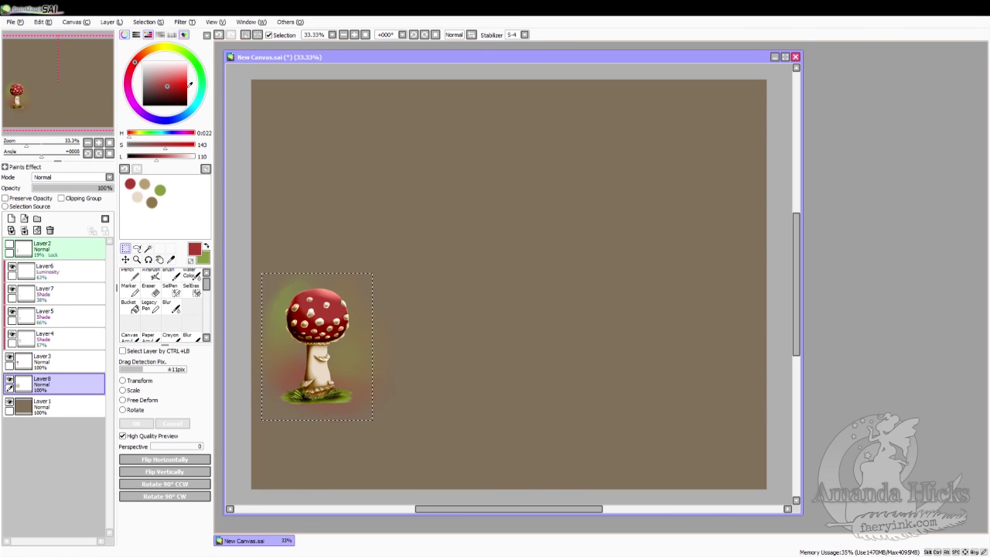
Step: Flatten all layers into one and crop the canvas to the rectangular selection
click(121, 23)
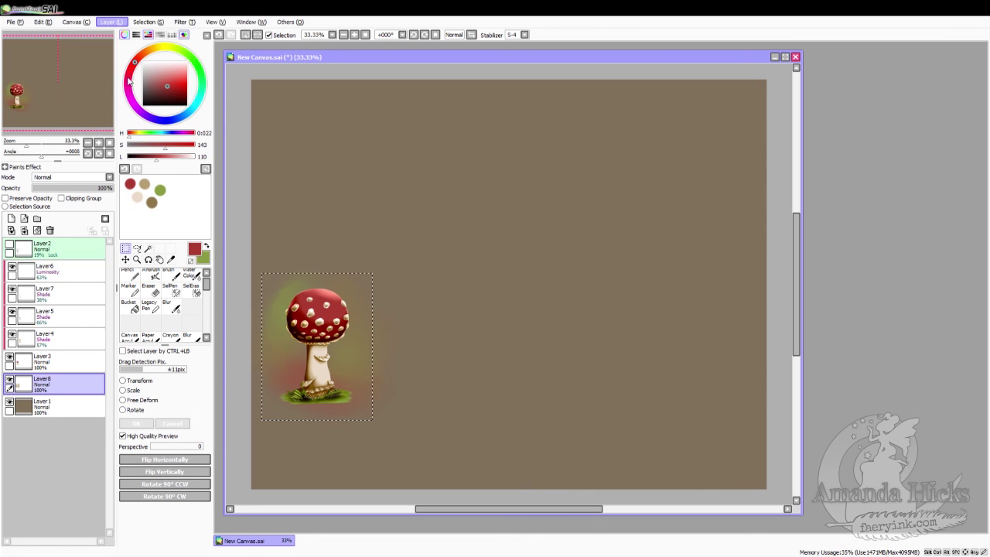
click(138, 135)
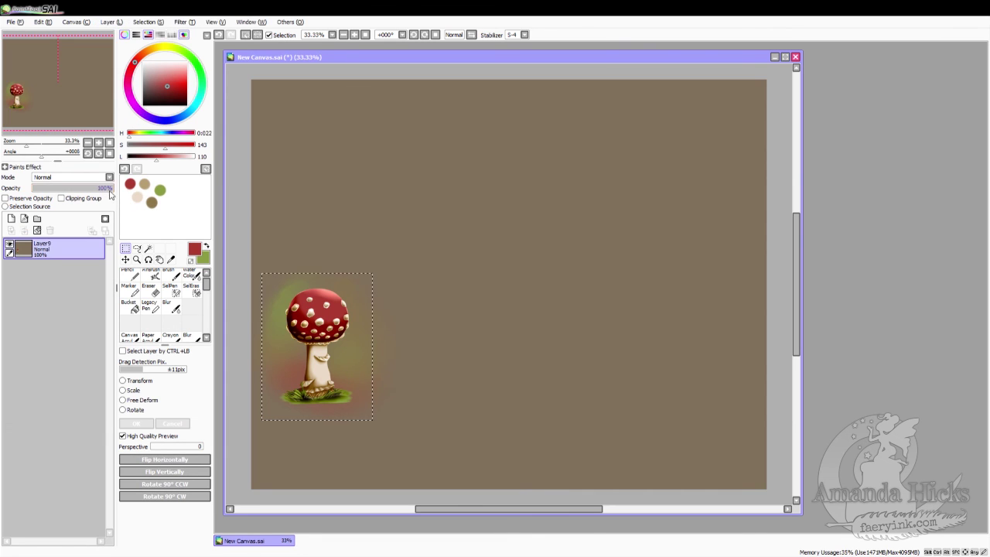
click(82, 21)
click(88, 57)
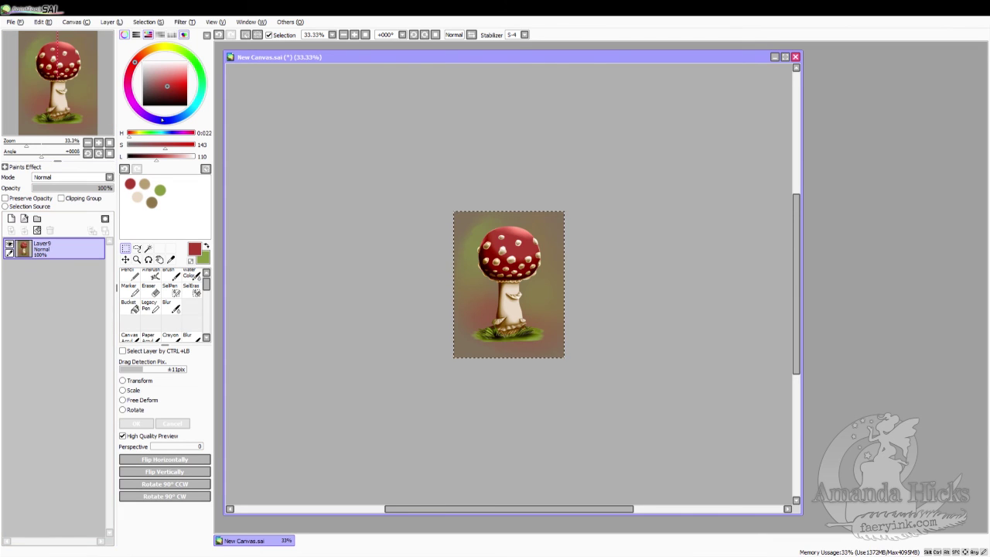
Step: Clear the selection around the cropped mushroom painting
click(216, 21)
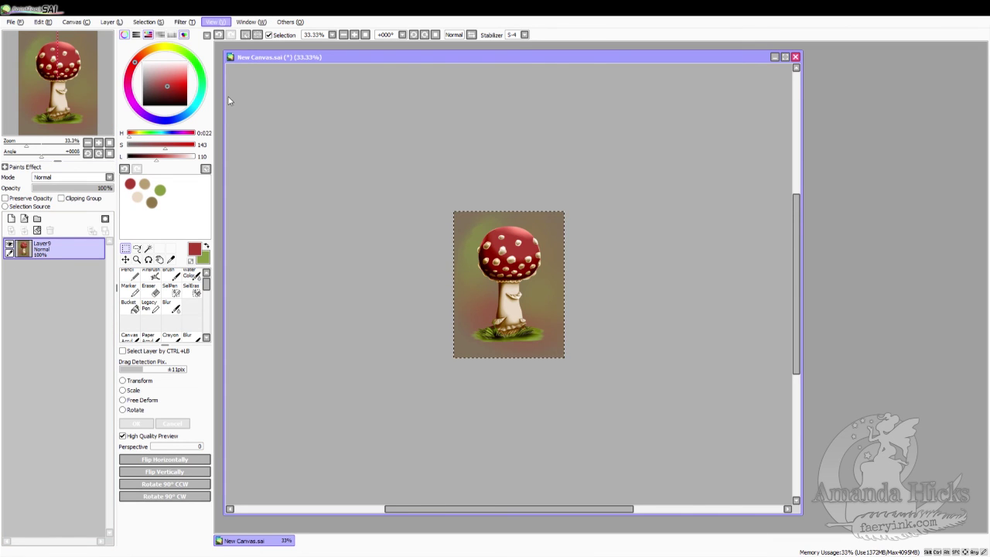
click(220, 22)
click(349, 34)
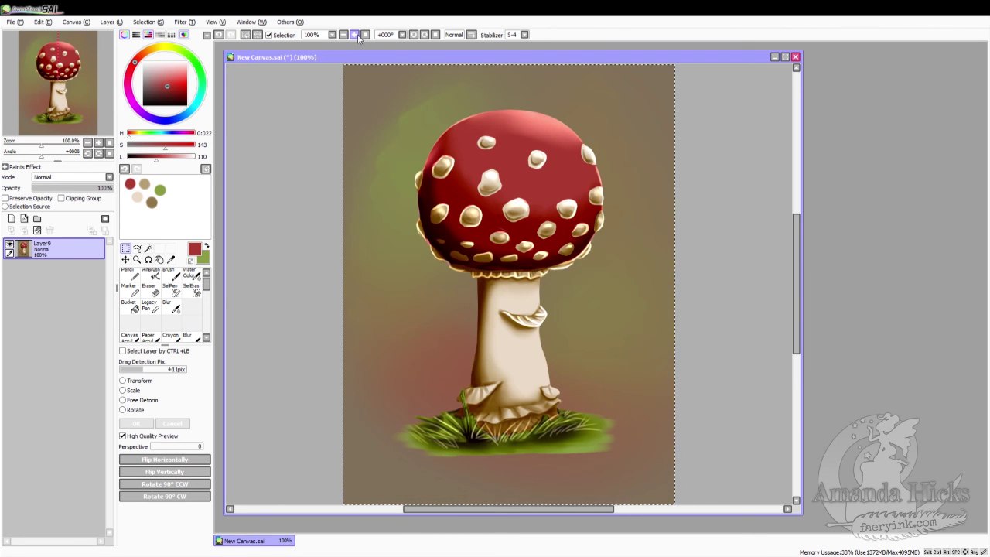
click(148, 22)
click(160, 36)
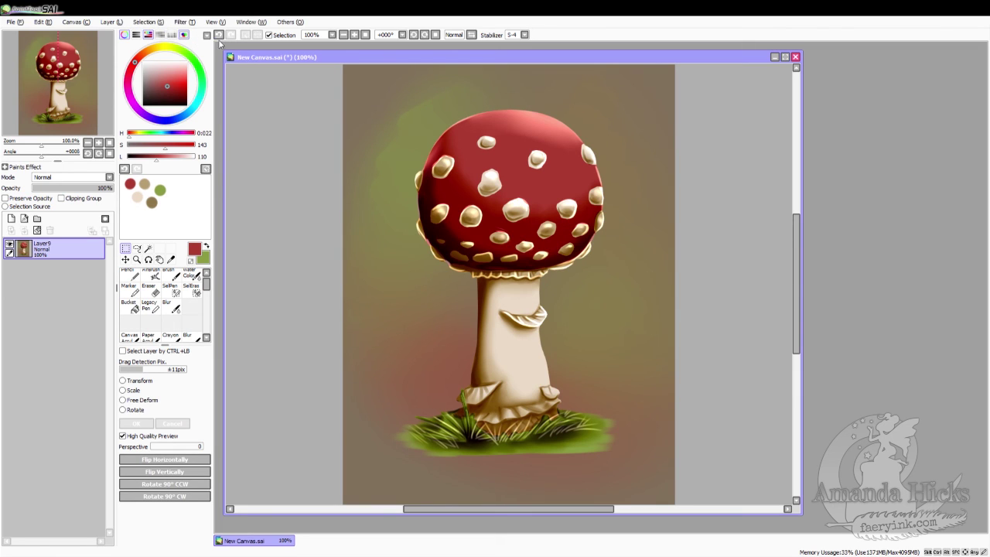
Step: Add a new layer and write a red signature right of the stem's base with the size 4 Brush
click(11, 219)
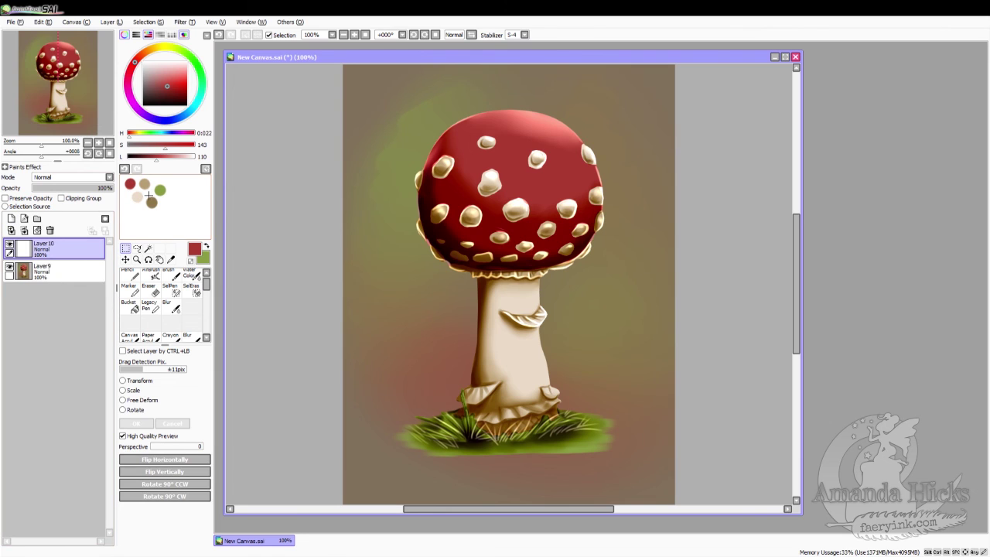
click(172, 276)
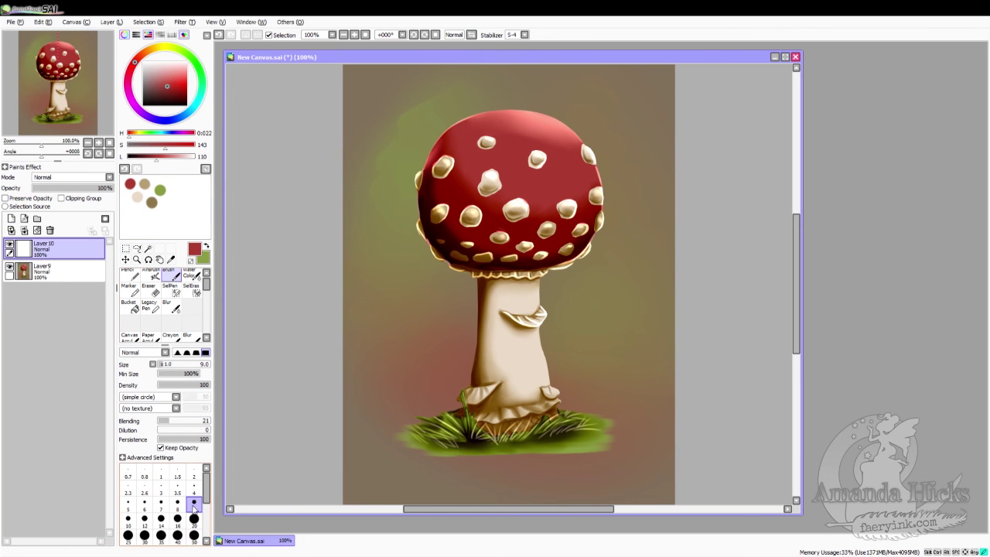
key(bracketleft)
key(bracketleft)
key(bracketleft)
key(bracketleft)
key(bracketleft)
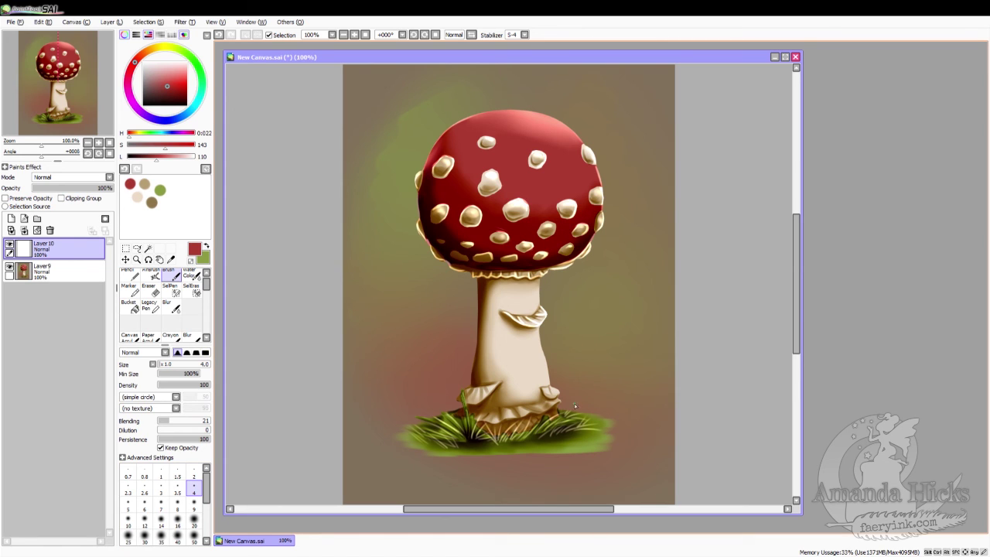
drag(576, 407, 594, 399)
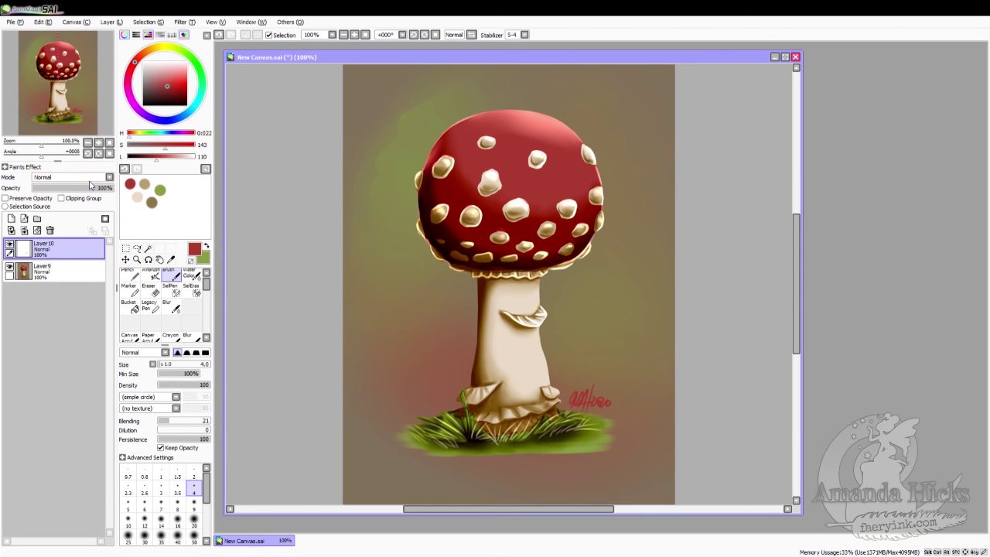
Step: Set the signature layer to Multiply at 52% opacity and move the signature down onto the right side of the grass
click(109, 177)
click(81, 195)
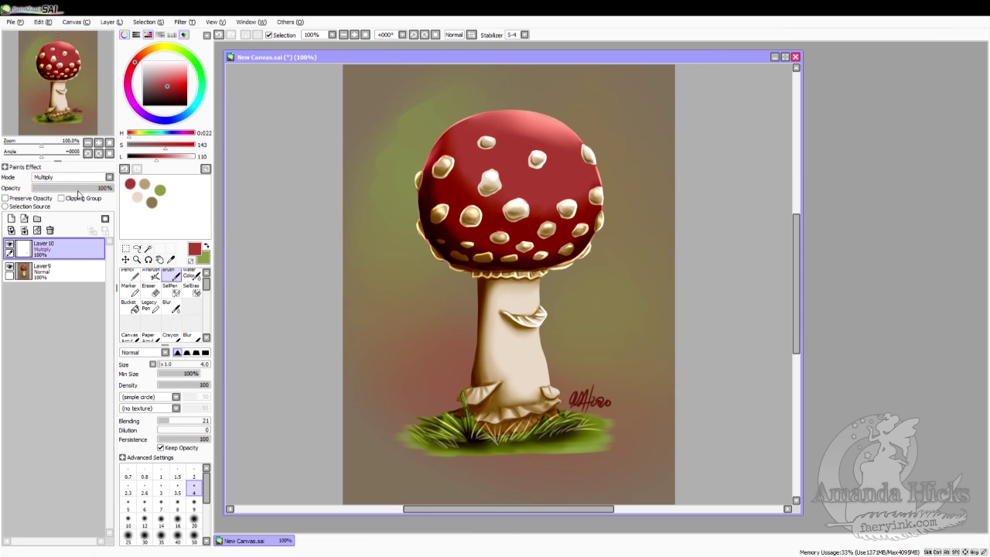
drag(80, 188, 76, 190)
click(125, 260)
drag(597, 391, 594, 432)
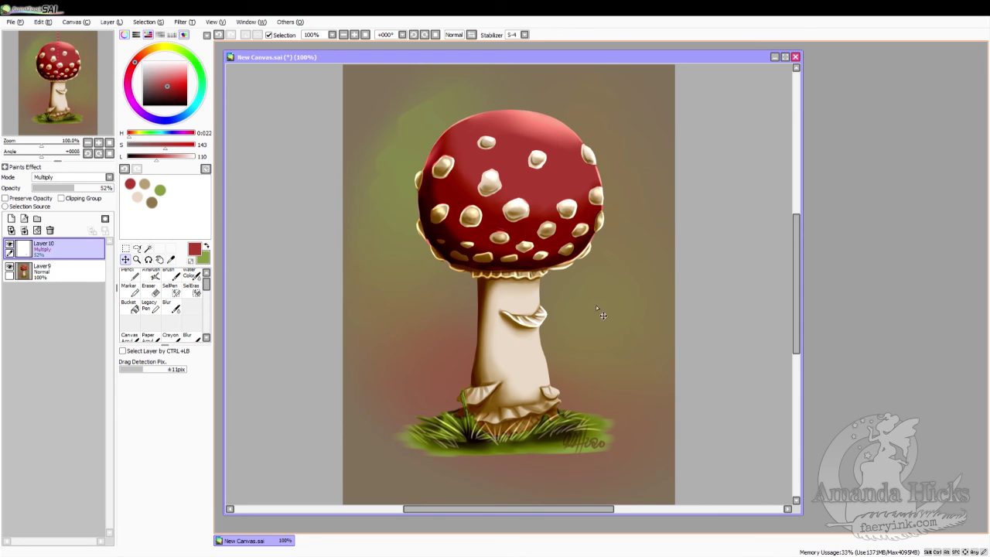